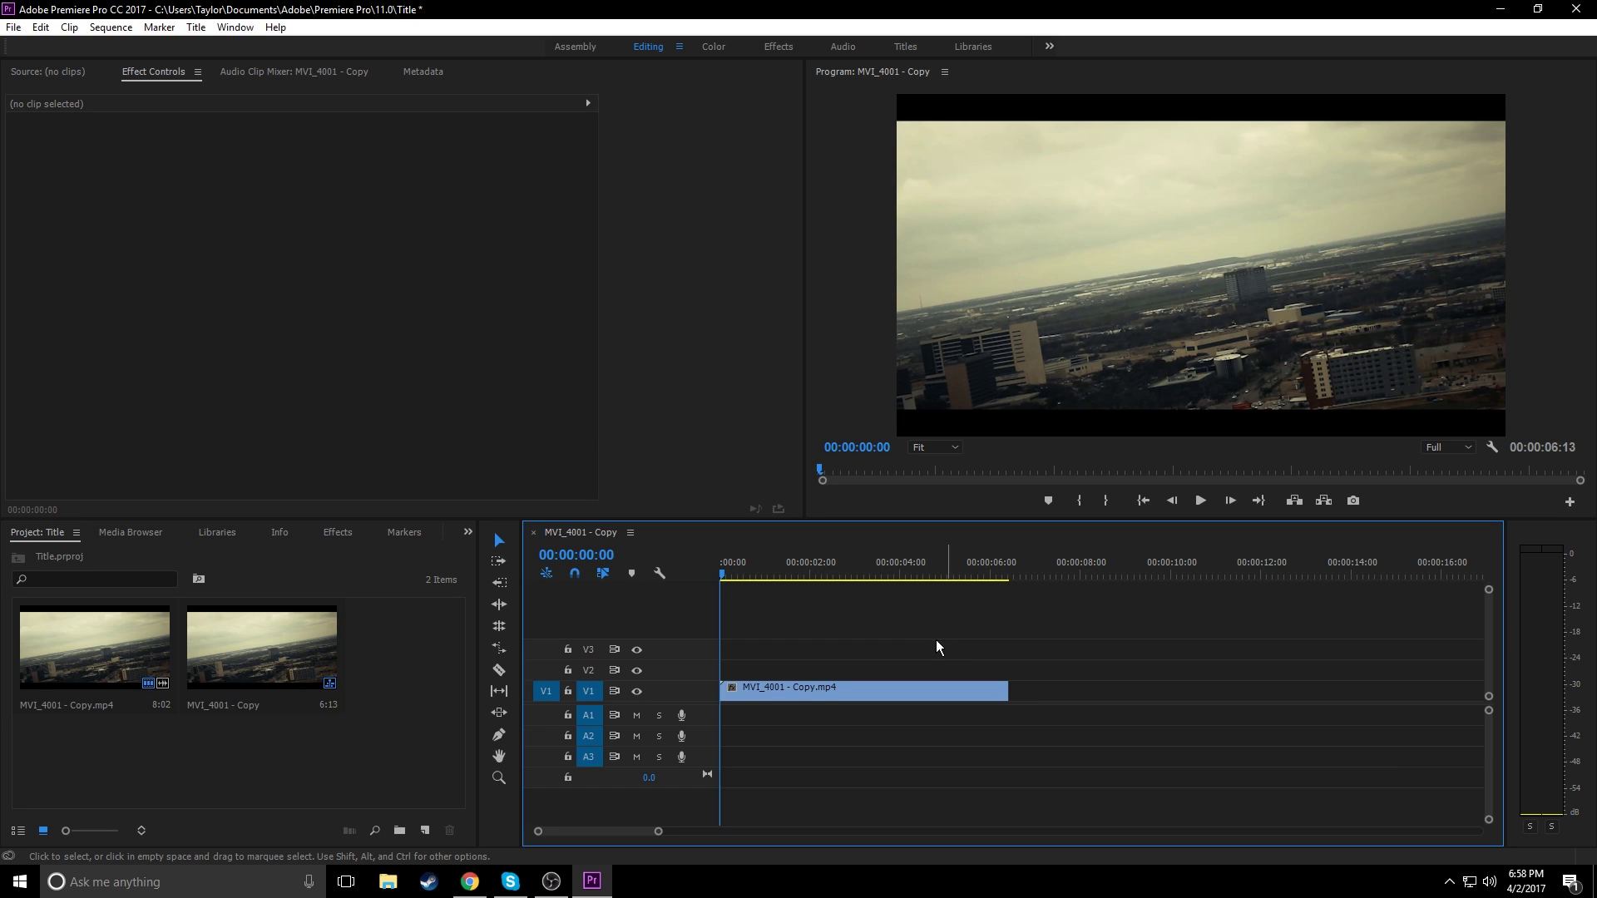
Step: At 00:00:01:09, create a new default still title named after the user
{"action": "left_click_drag", "start_coordinate": [981, 638], "coordinate": [782, 670]}
{"action": "left_click_drag", "start_coordinate": [757, 575], "coordinate": [780, 572]}
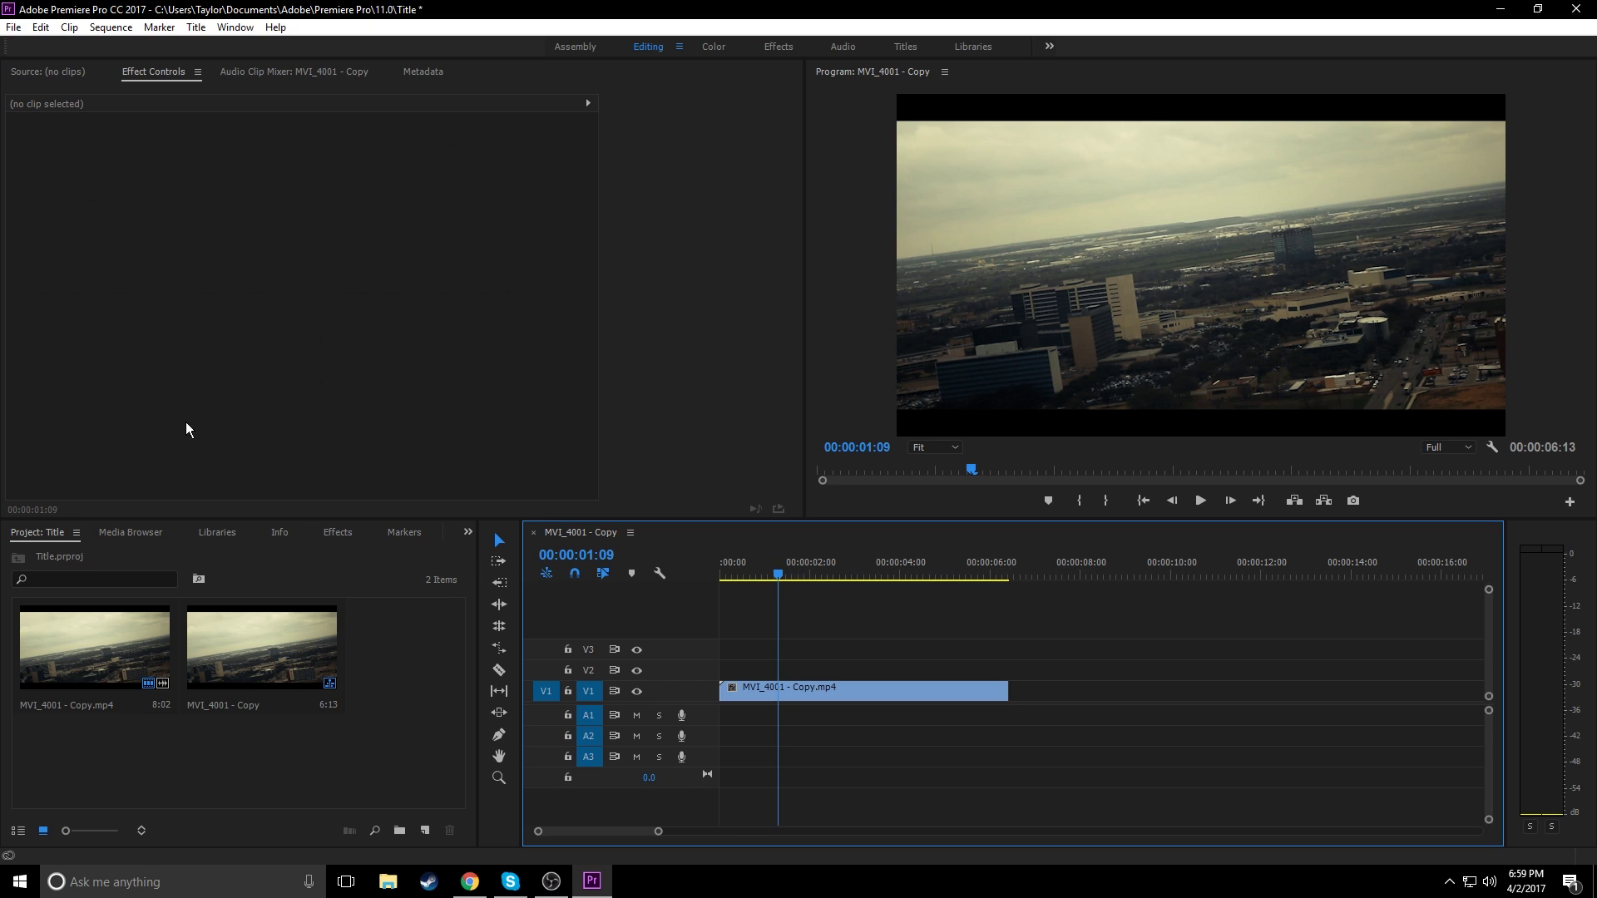
{"action": "left_click", "coordinate": [202, 32]}
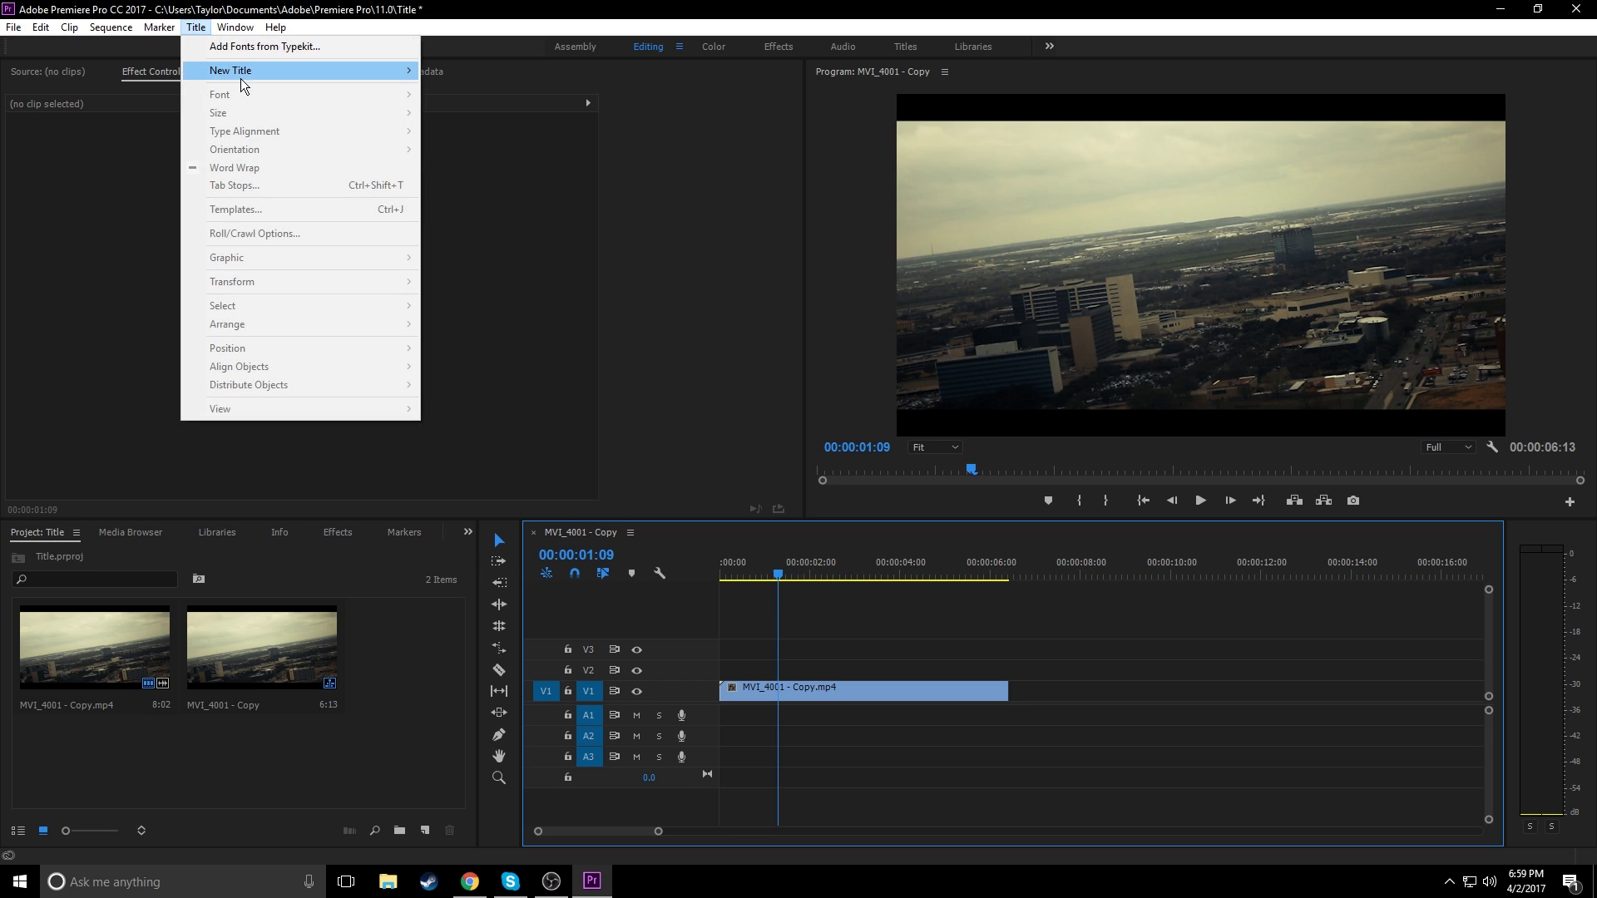
{"action": "mouse_move", "coordinate": [367, 74]}
{"action": "left_click", "coordinate": [513, 69]}
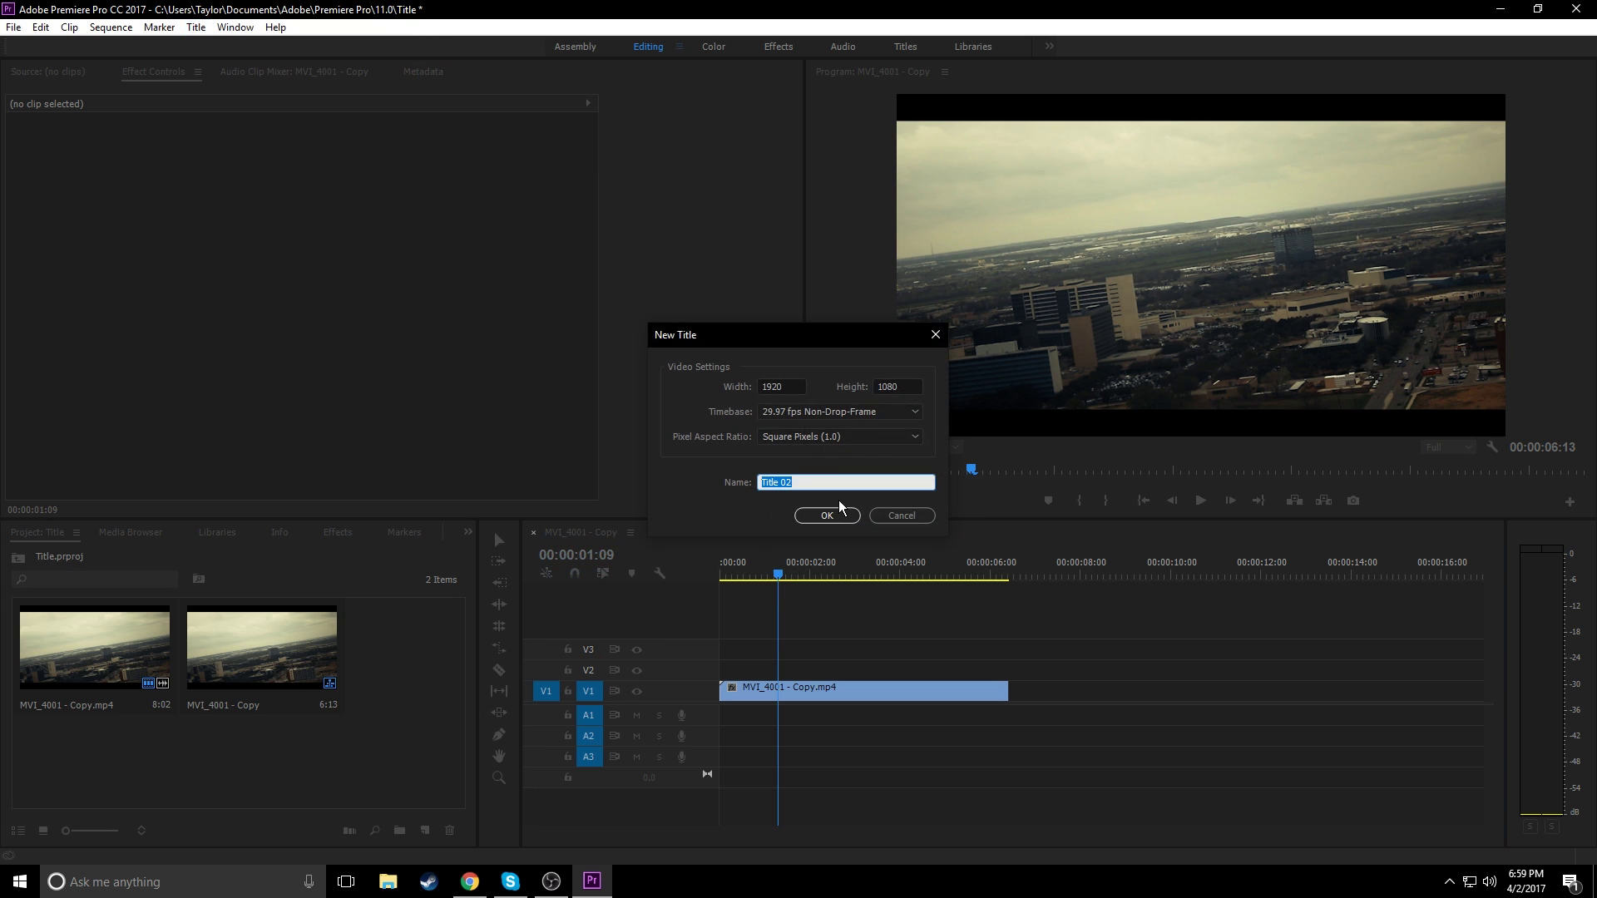
{"action": "type", "text": "Taylor"}
{"action": "key", "text": "Return"}
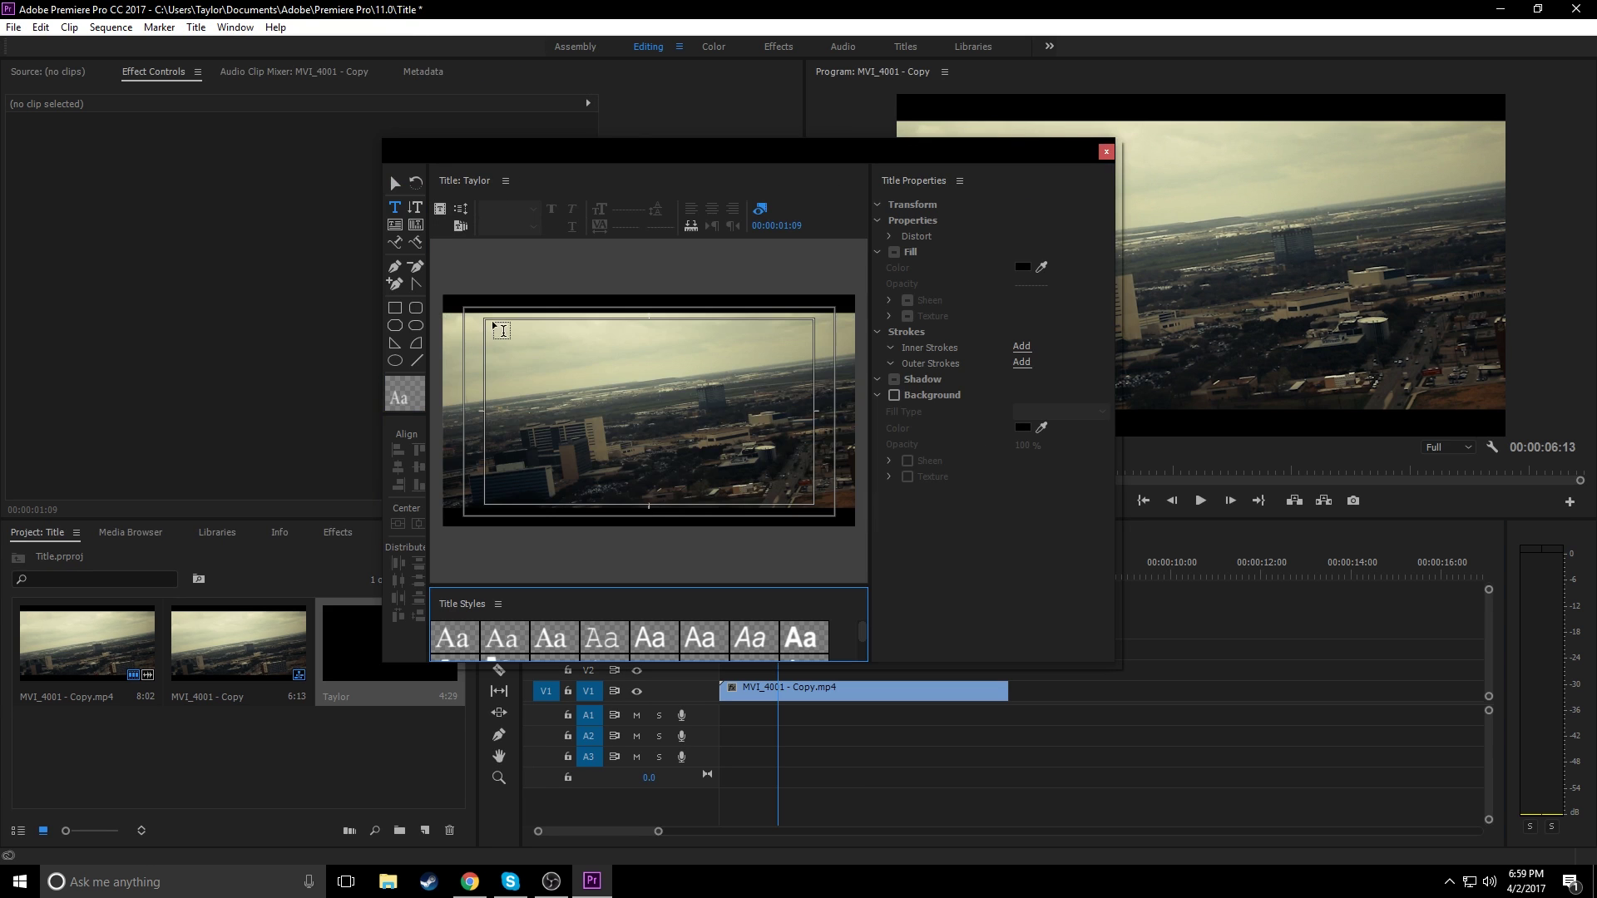
Step: Add a large text box on the title canvas containing the user's name
{"action": "left_click", "coordinate": [496, 329]}
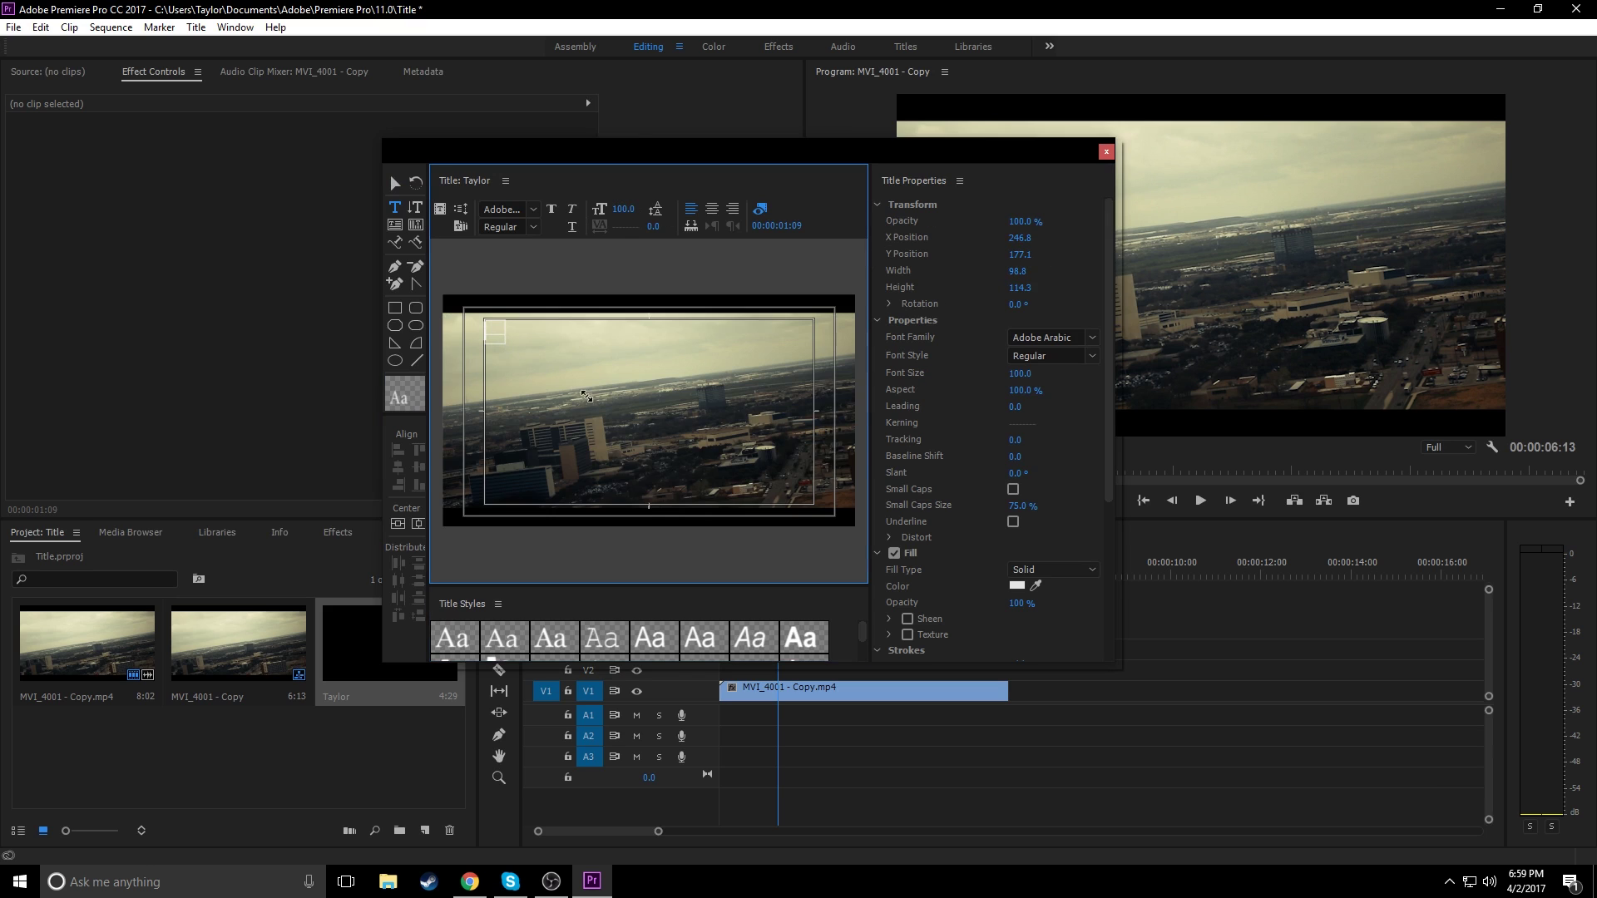
{"action": "left_click_drag", "start_coordinate": [586, 396], "coordinate": [813, 507]}
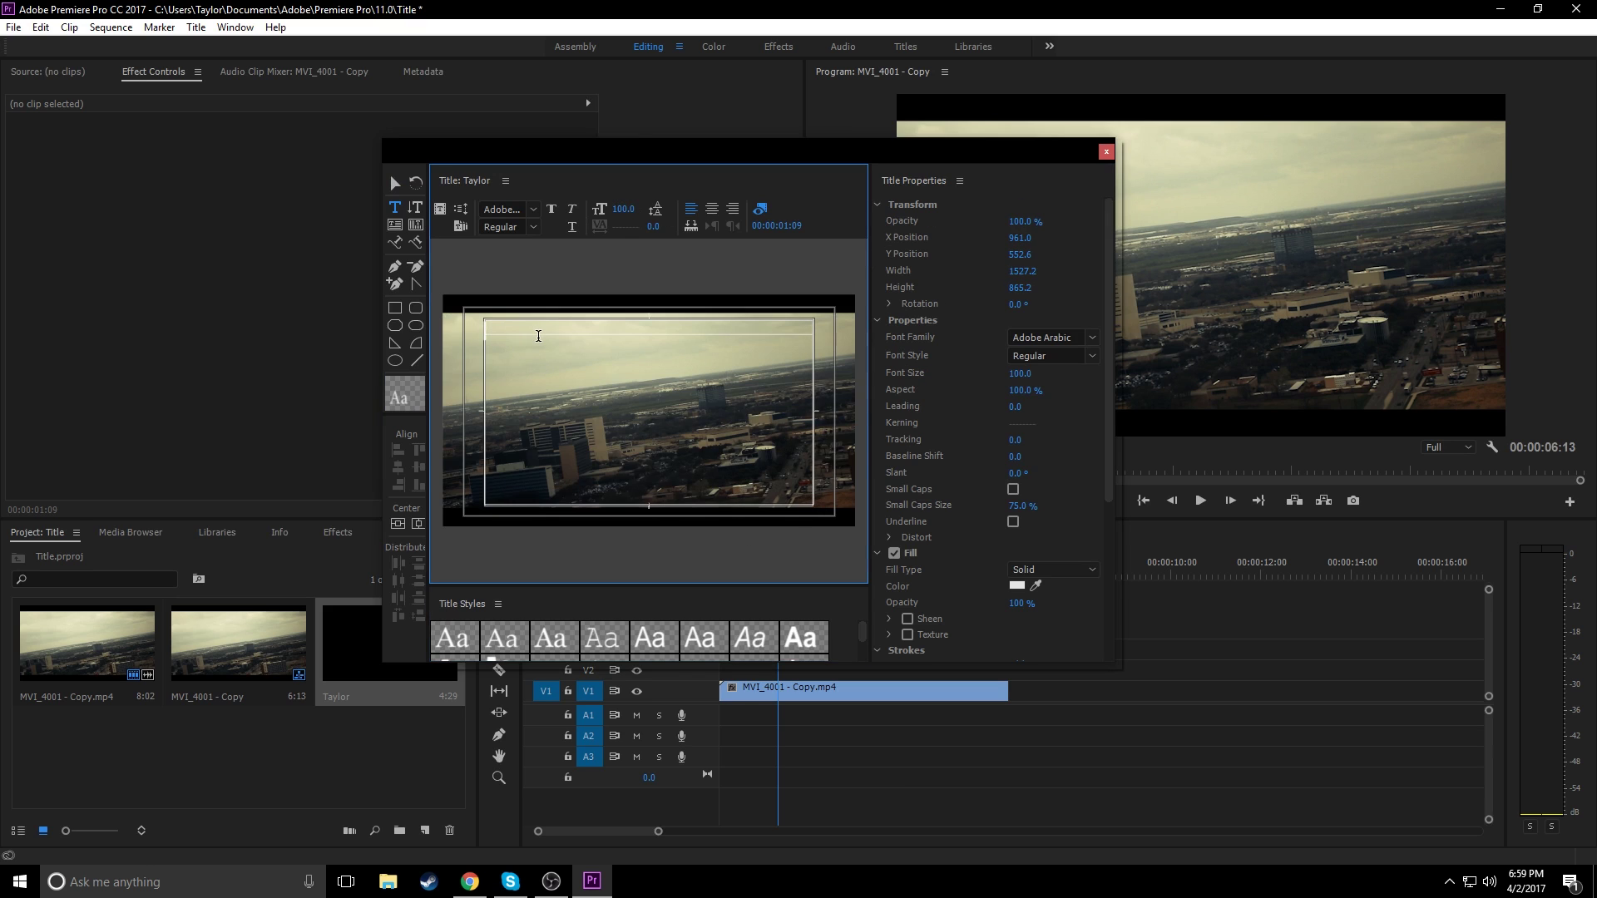
{"action": "type", "text": "Taylor"}
{"action": "key", "text": "ctrl+a"}
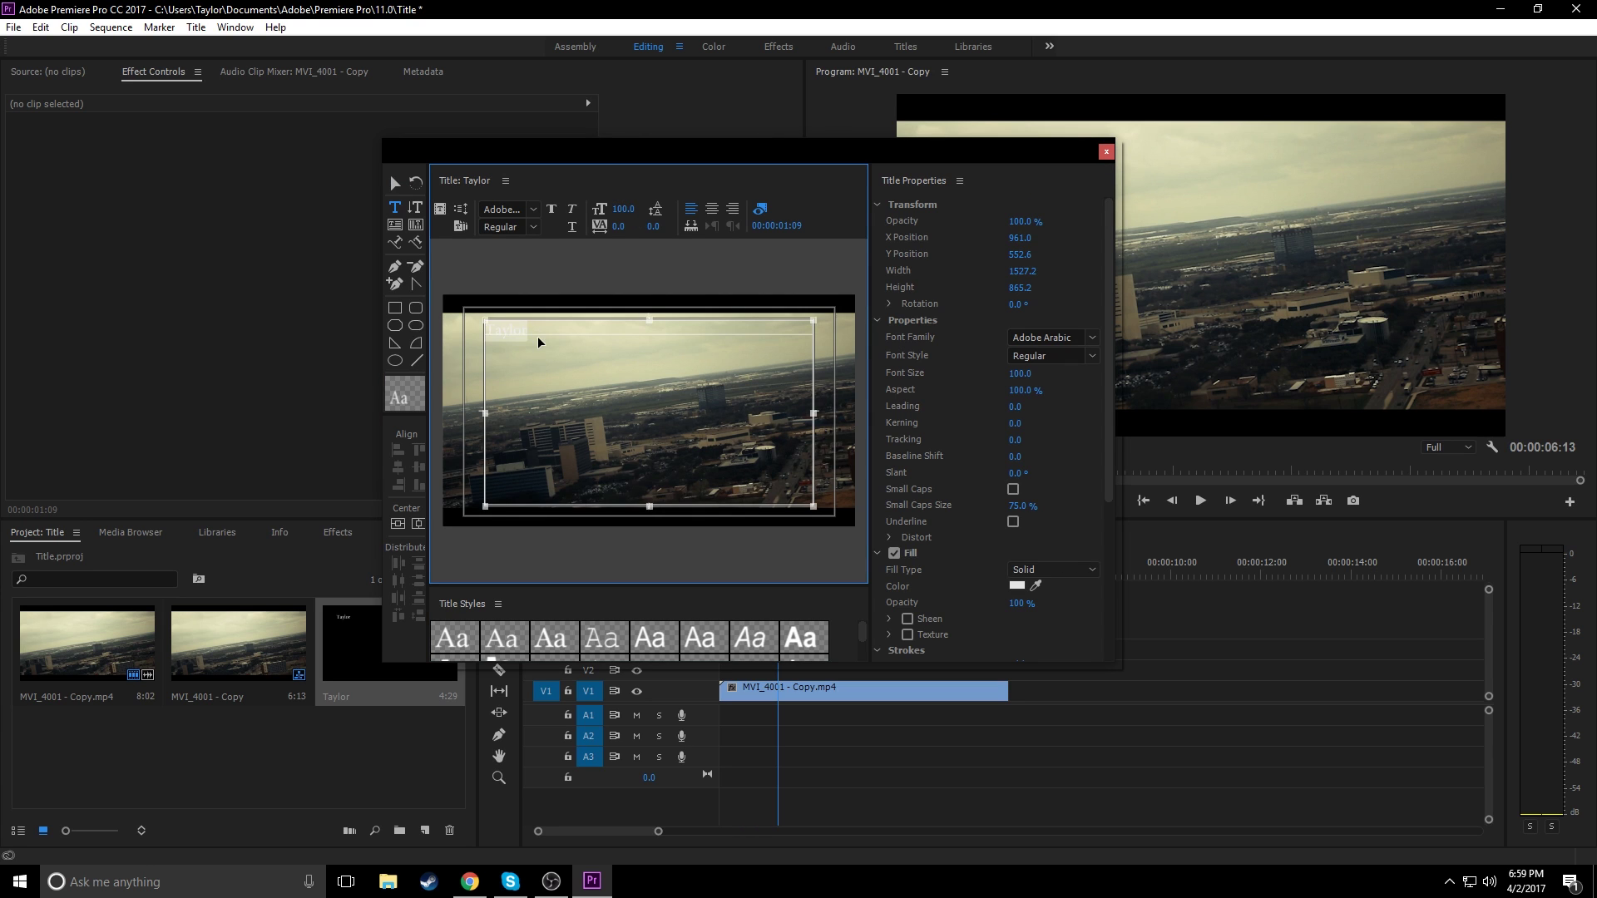
Step: Browse the Font Family list for a script typeface
{"action": "left_click", "coordinate": [1092, 341]}
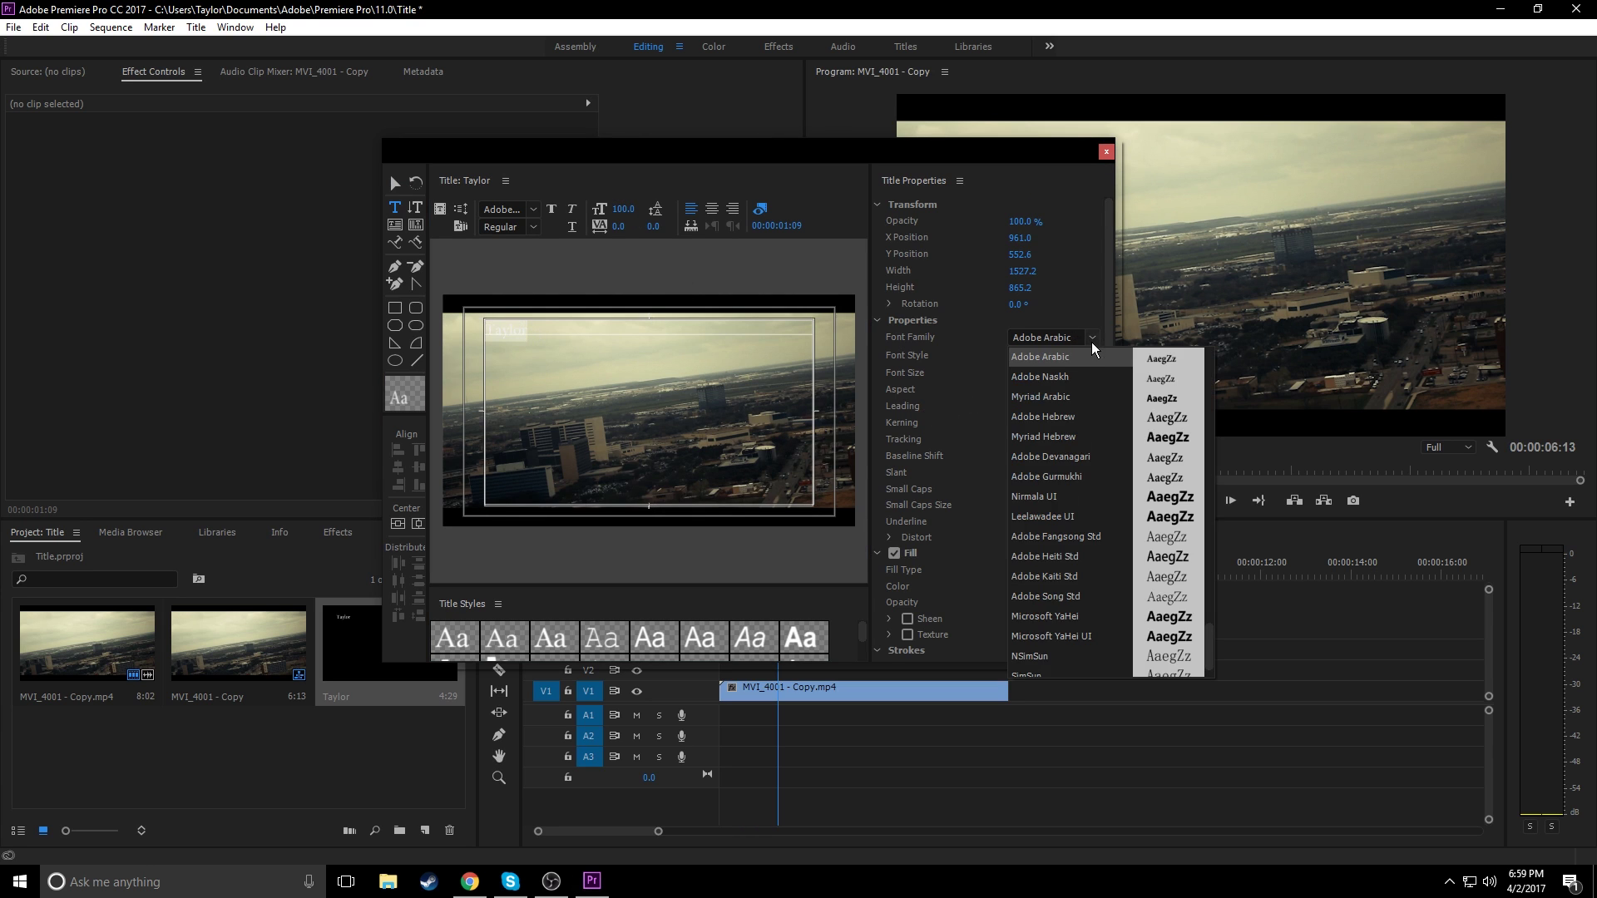
{"action": "scroll", "coordinate": [1100, 524], "scroll_direction": "down", "scroll_amount": 10}
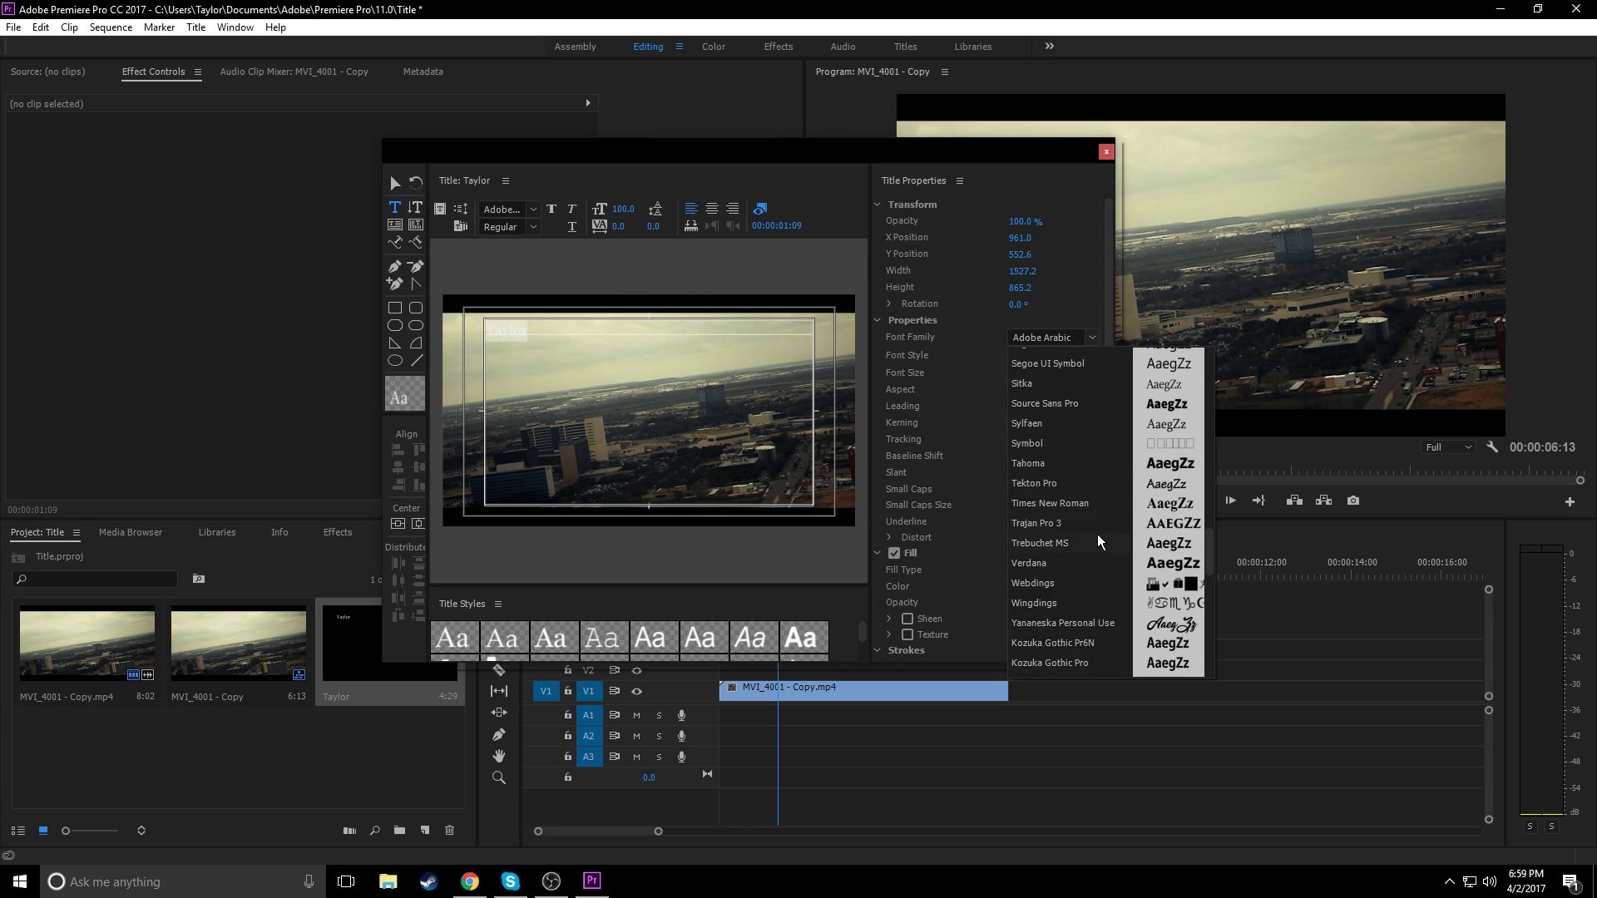
{"action": "scroll", "coordinate": [1098, 543], "scroll_direction": "up", "scroll_amount": 8}
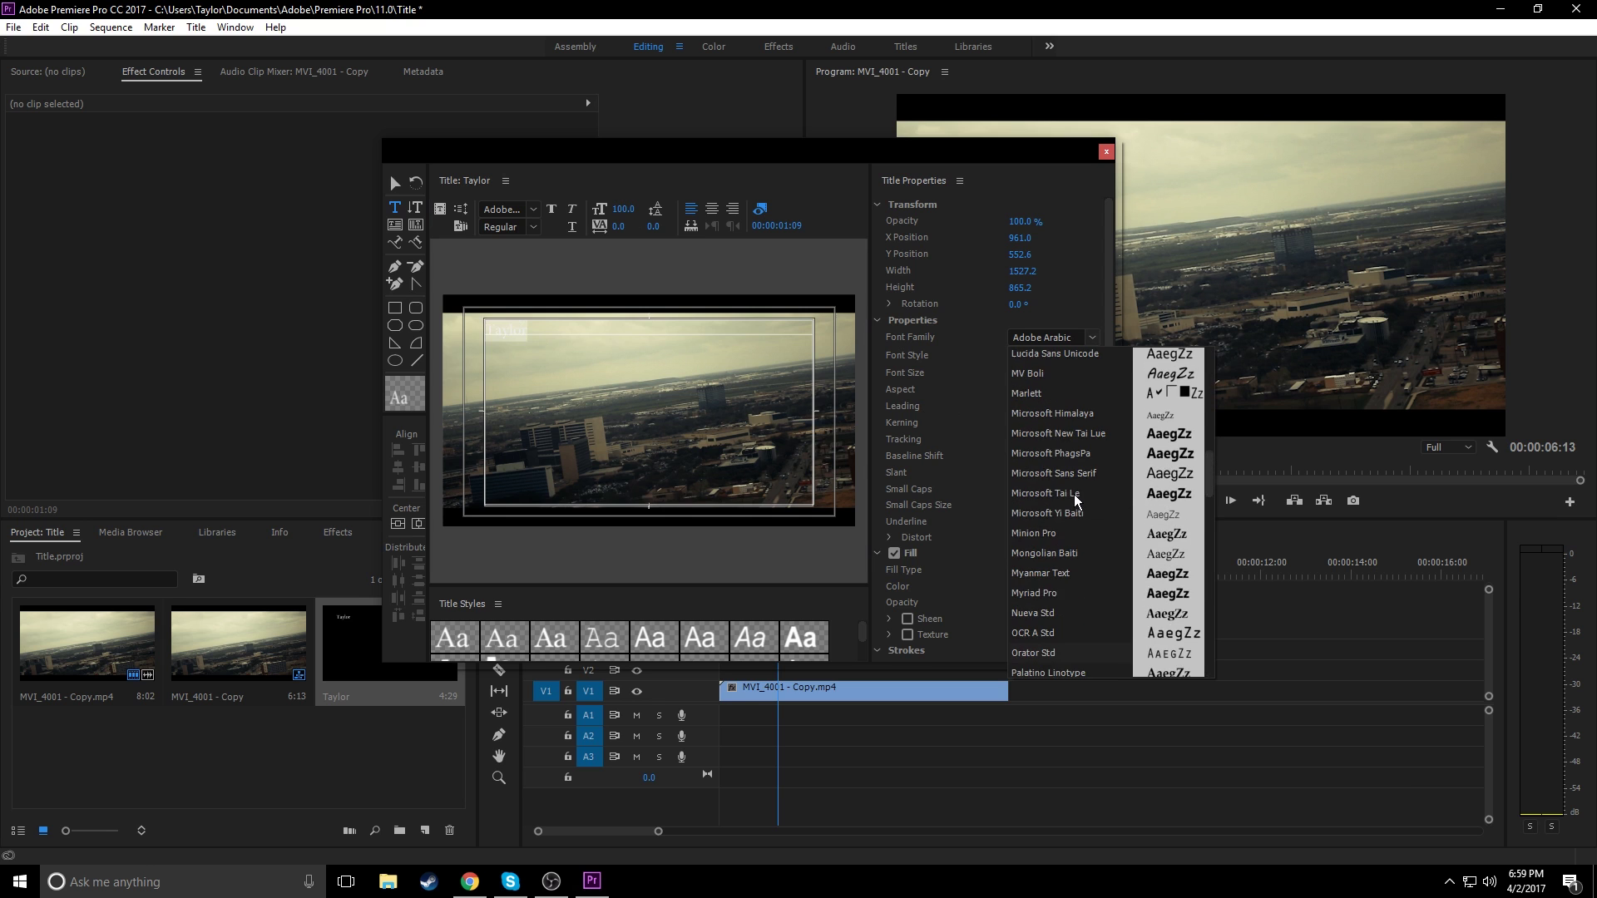
{"action": "scroll", "coordinate": [1076, 497], "scroll_direction": "up", "scroll_amount": 5}
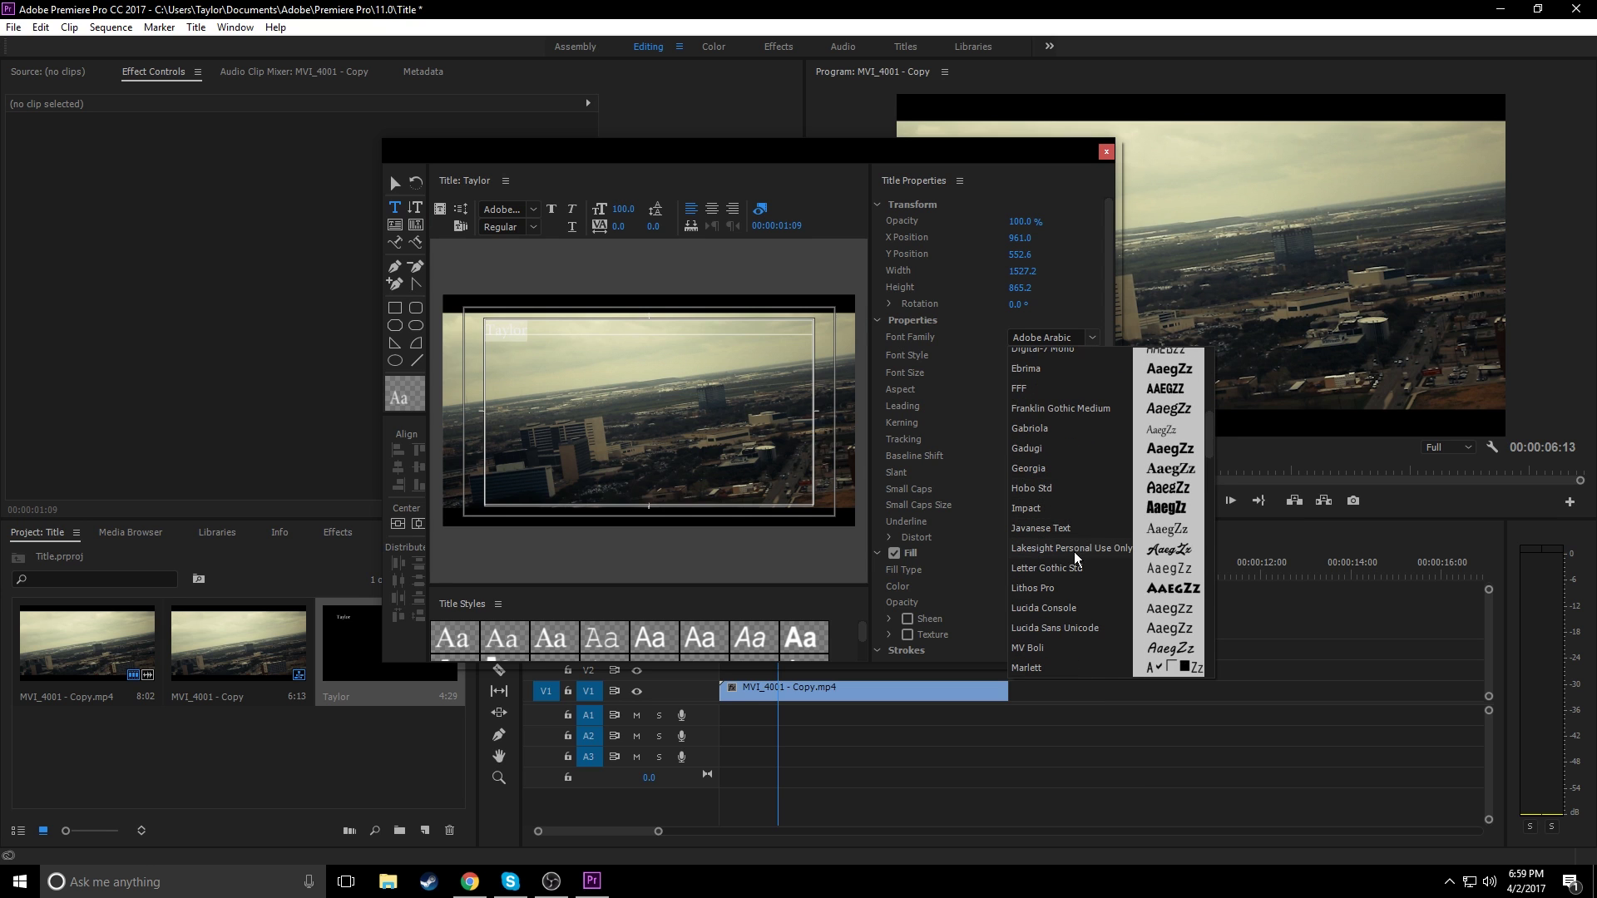
{"action": "scroll", "coordinate": [1075, 555], "scroll_direction": "up", "scroll_amount": 8}
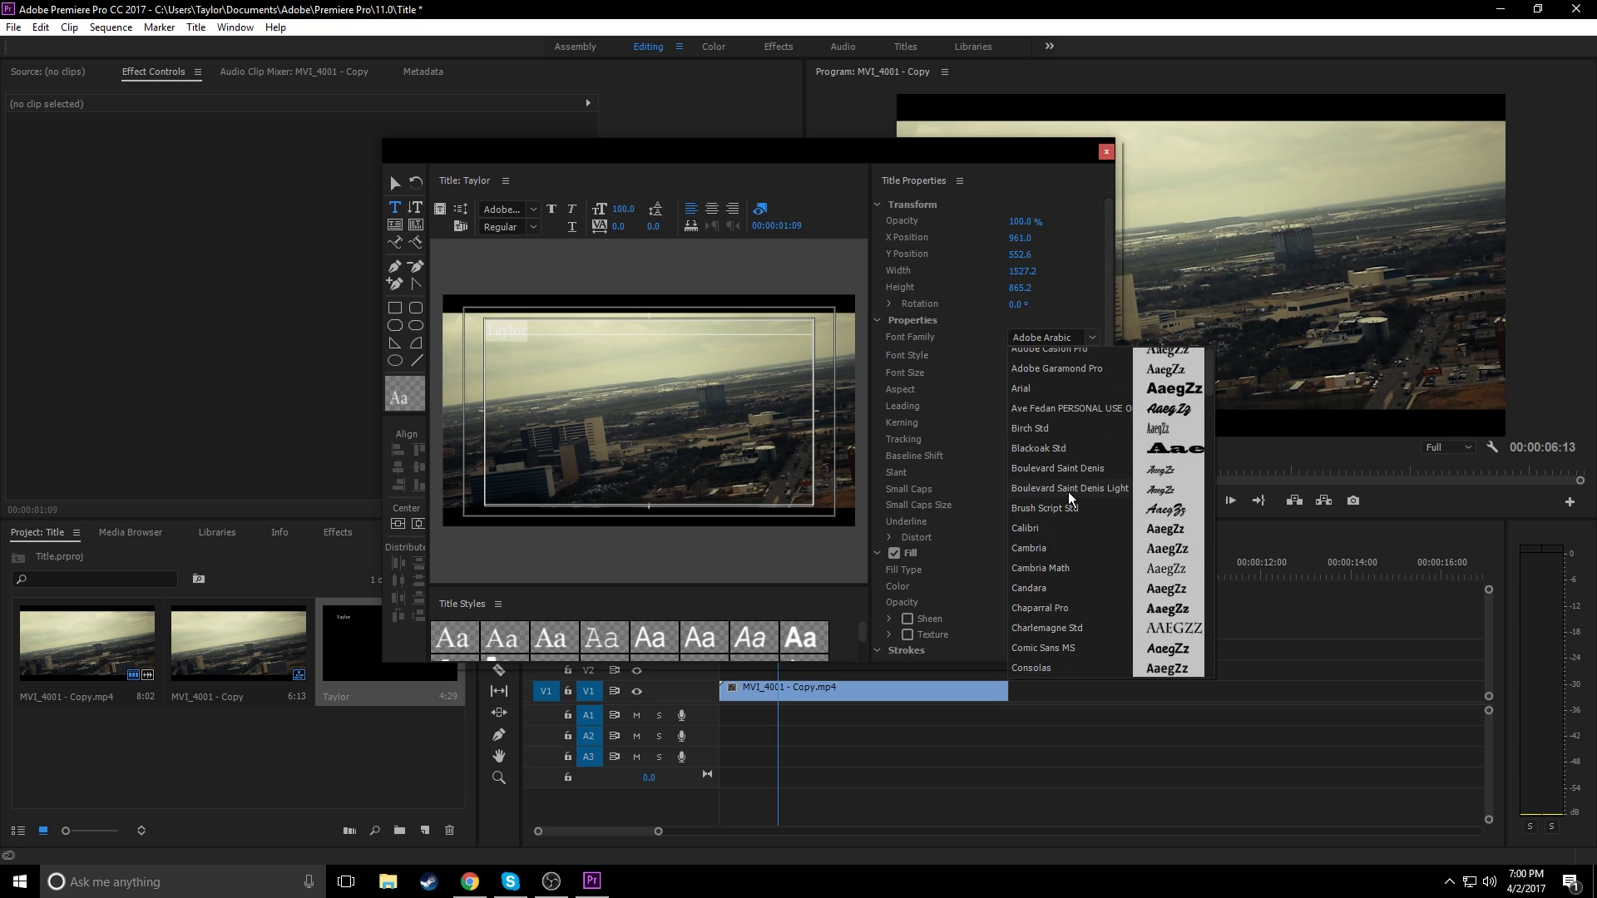
Step: Set the name text in Boulevard Saint Denis Light at size 551, centred and lowered
{"action": "left_click", "coordinate": [1069, 492]}
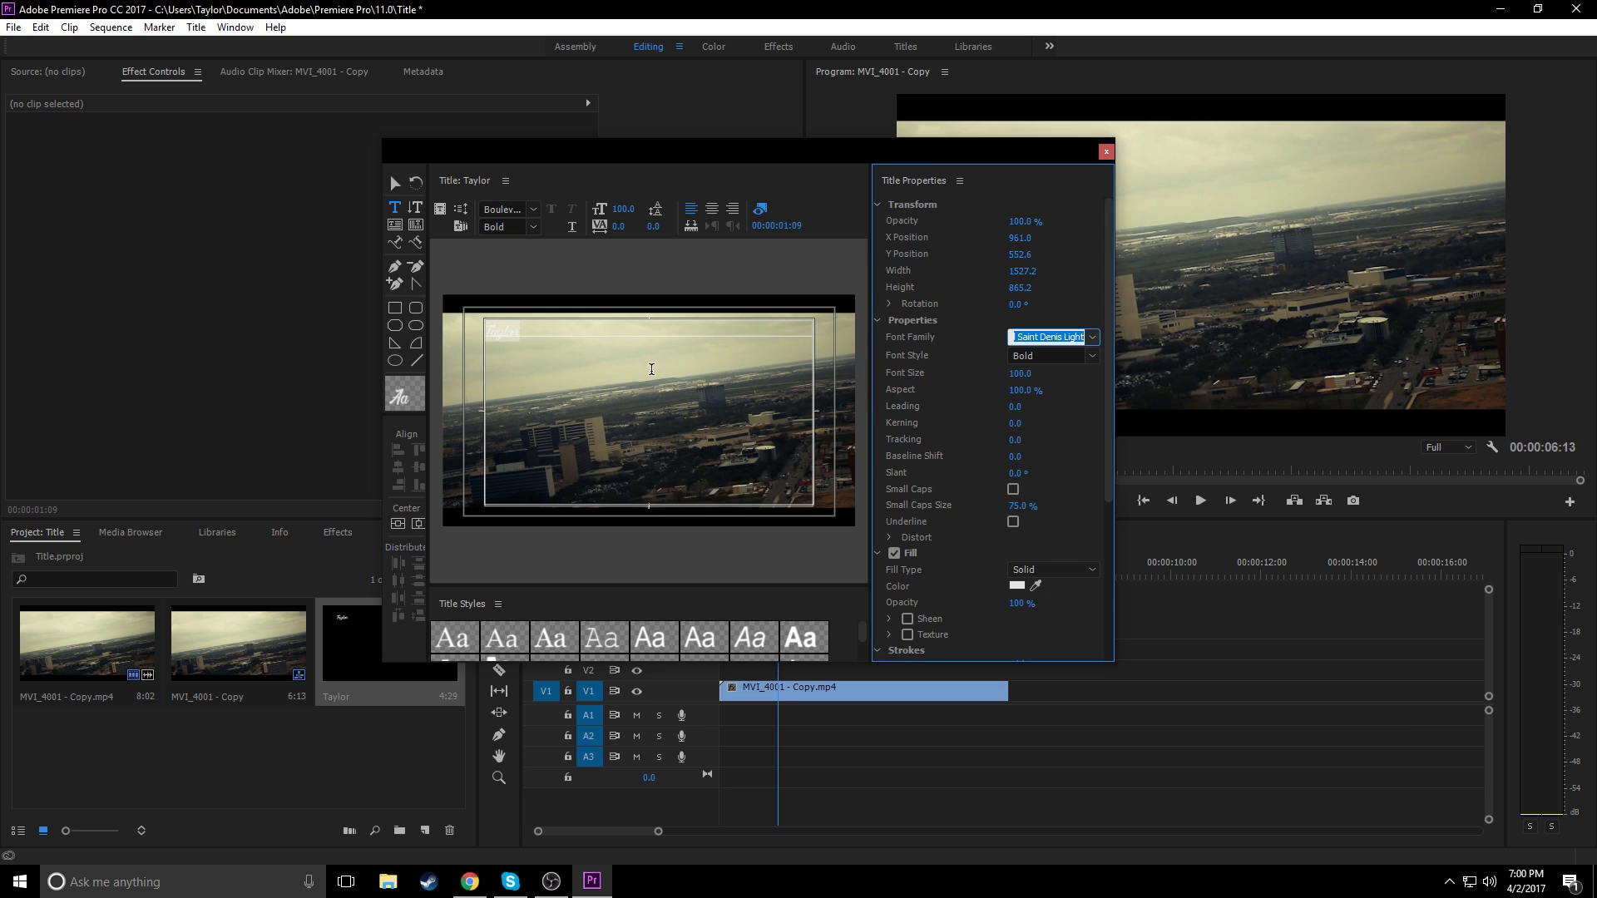
{"action": "left_click", "coordinate": [652, 375]}
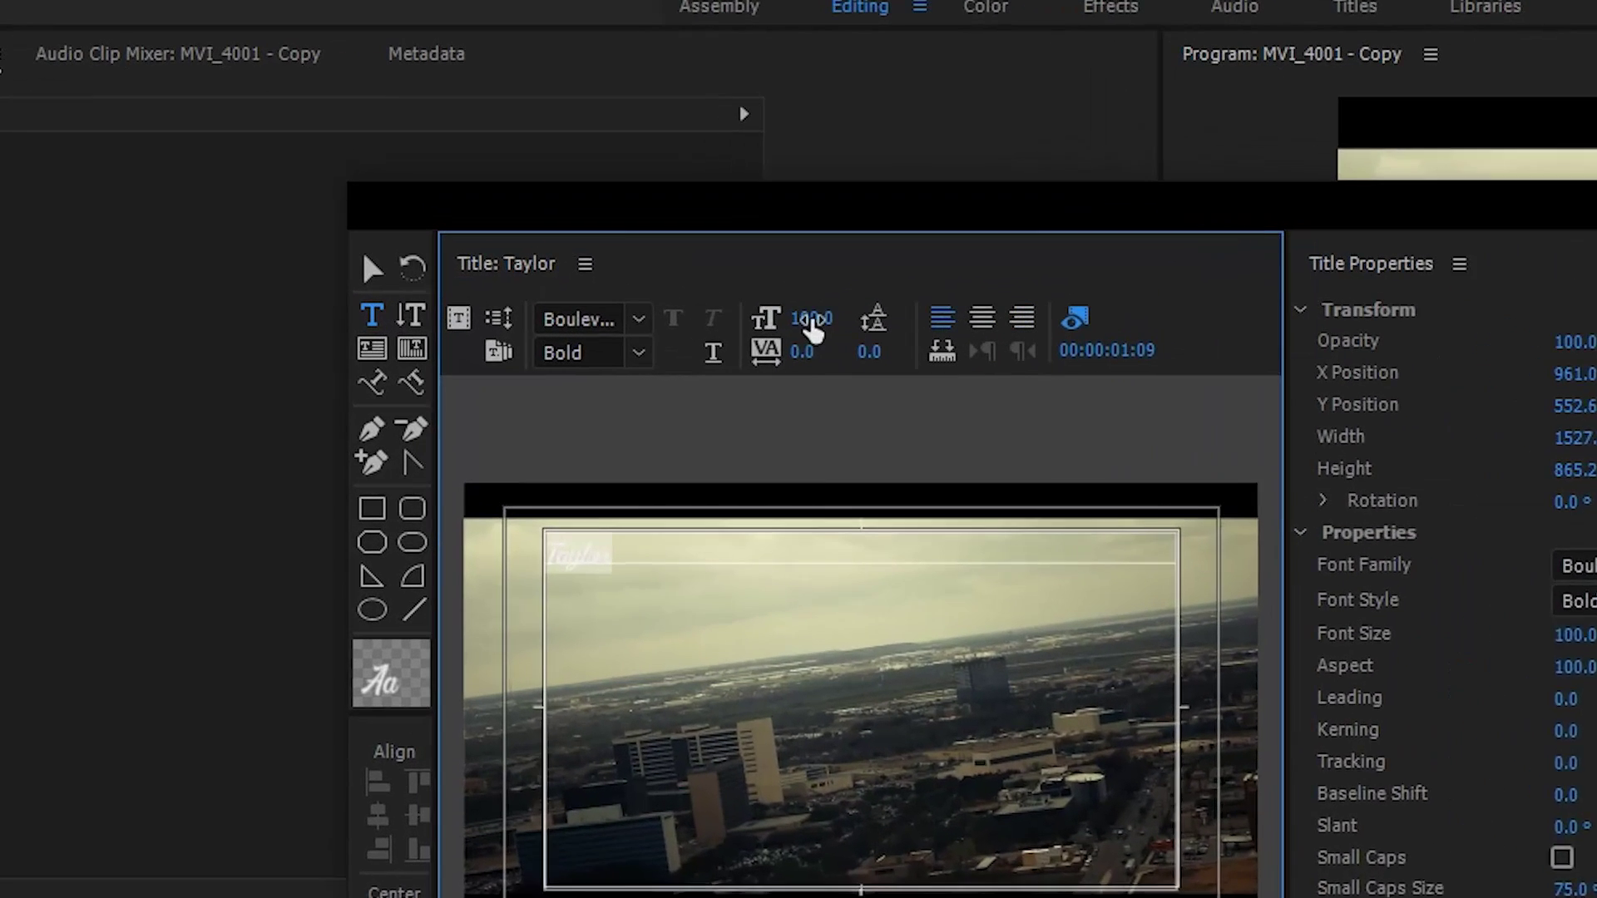
{"action": "left_click_drag", "start_coordinate": [745, 281], "coordinate": [898, 304]}
{"action": "left_click", "coordinate": [990, 323]}
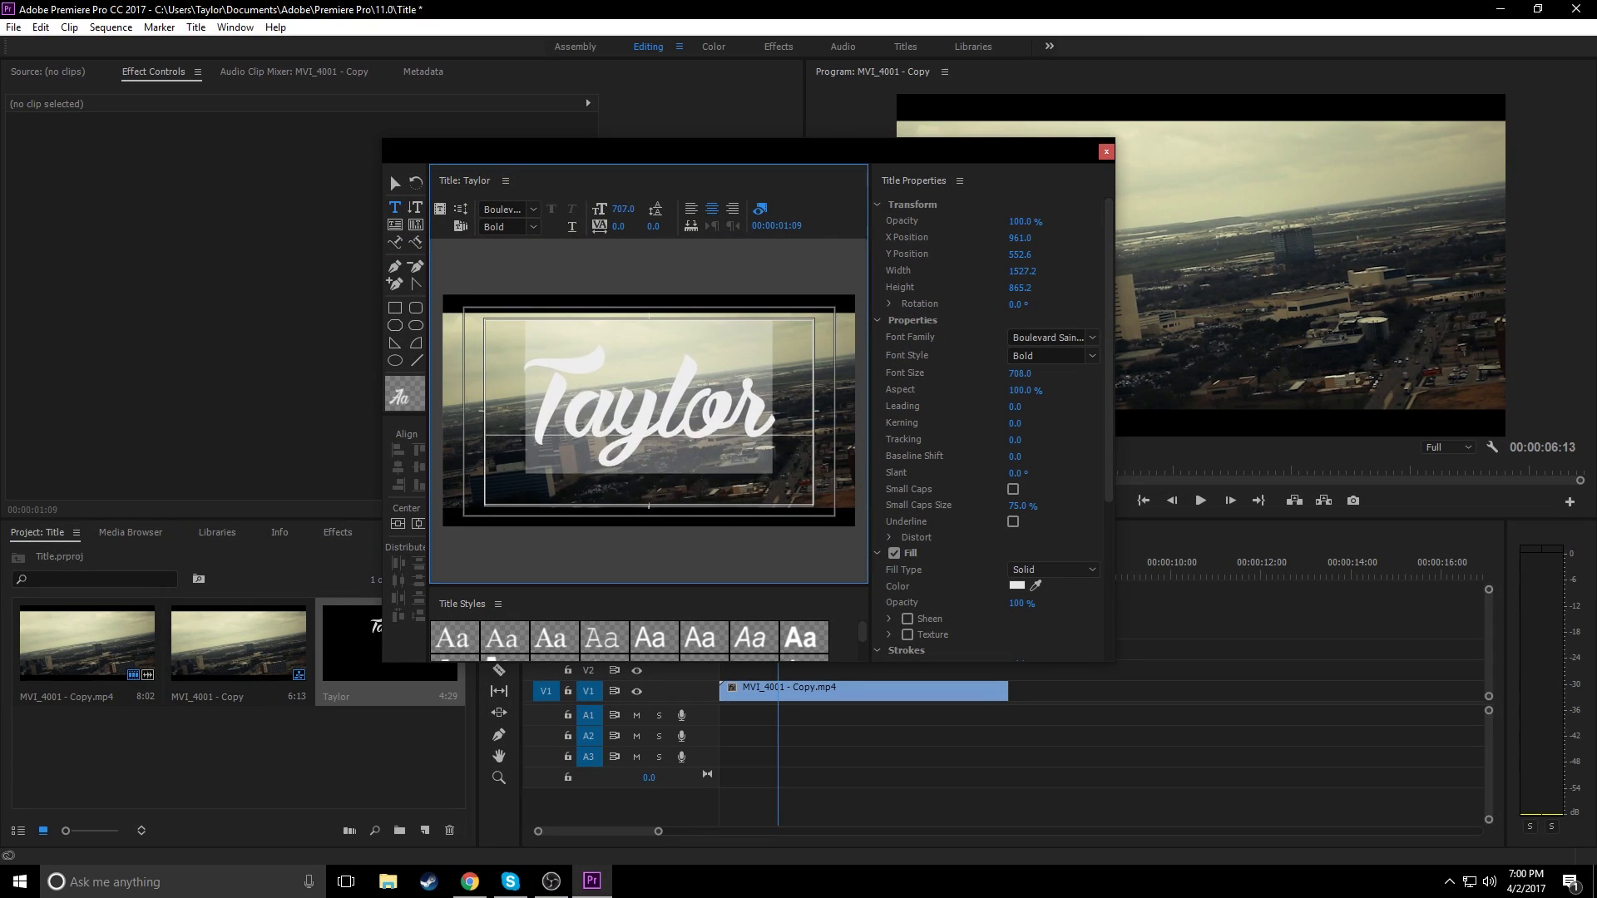
{"action": "left_click_drag", "start_coordinate": [623, 209], "coordinate": [582, 210]}
{"action": "left_click_drag", "start_coordinate": [649, 321], "coordinate": [648, 346]}
{"action": "left_click", "coordinate": [814, 353]}
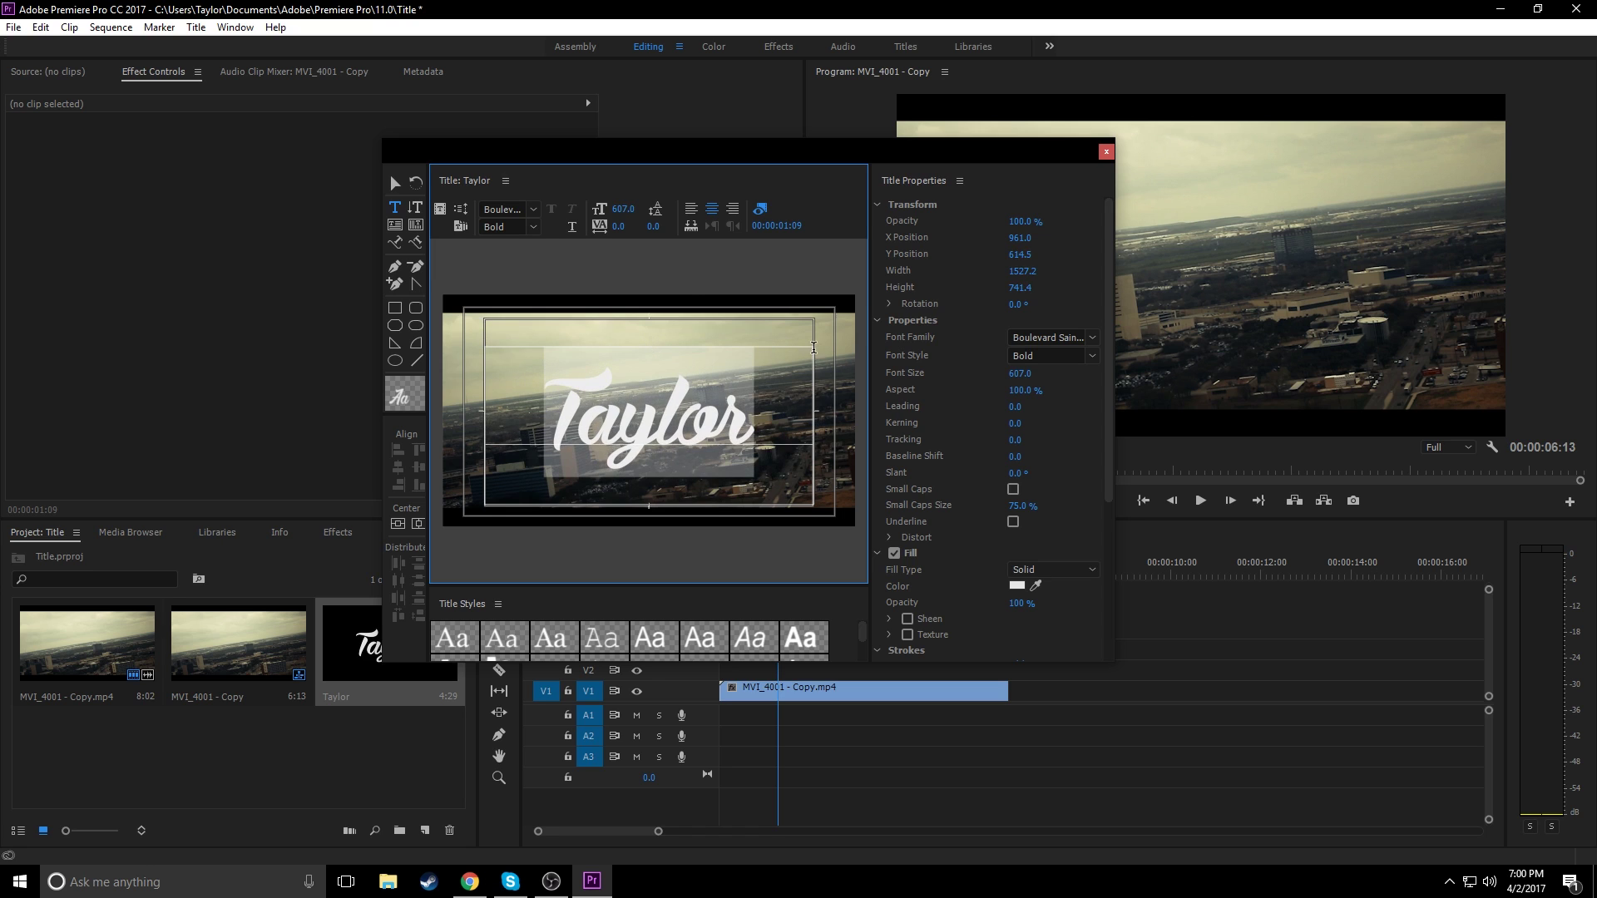
{"action": "left_click_drag", "start_coordinate": [1019, 372], "coordinate": [898, 511]}
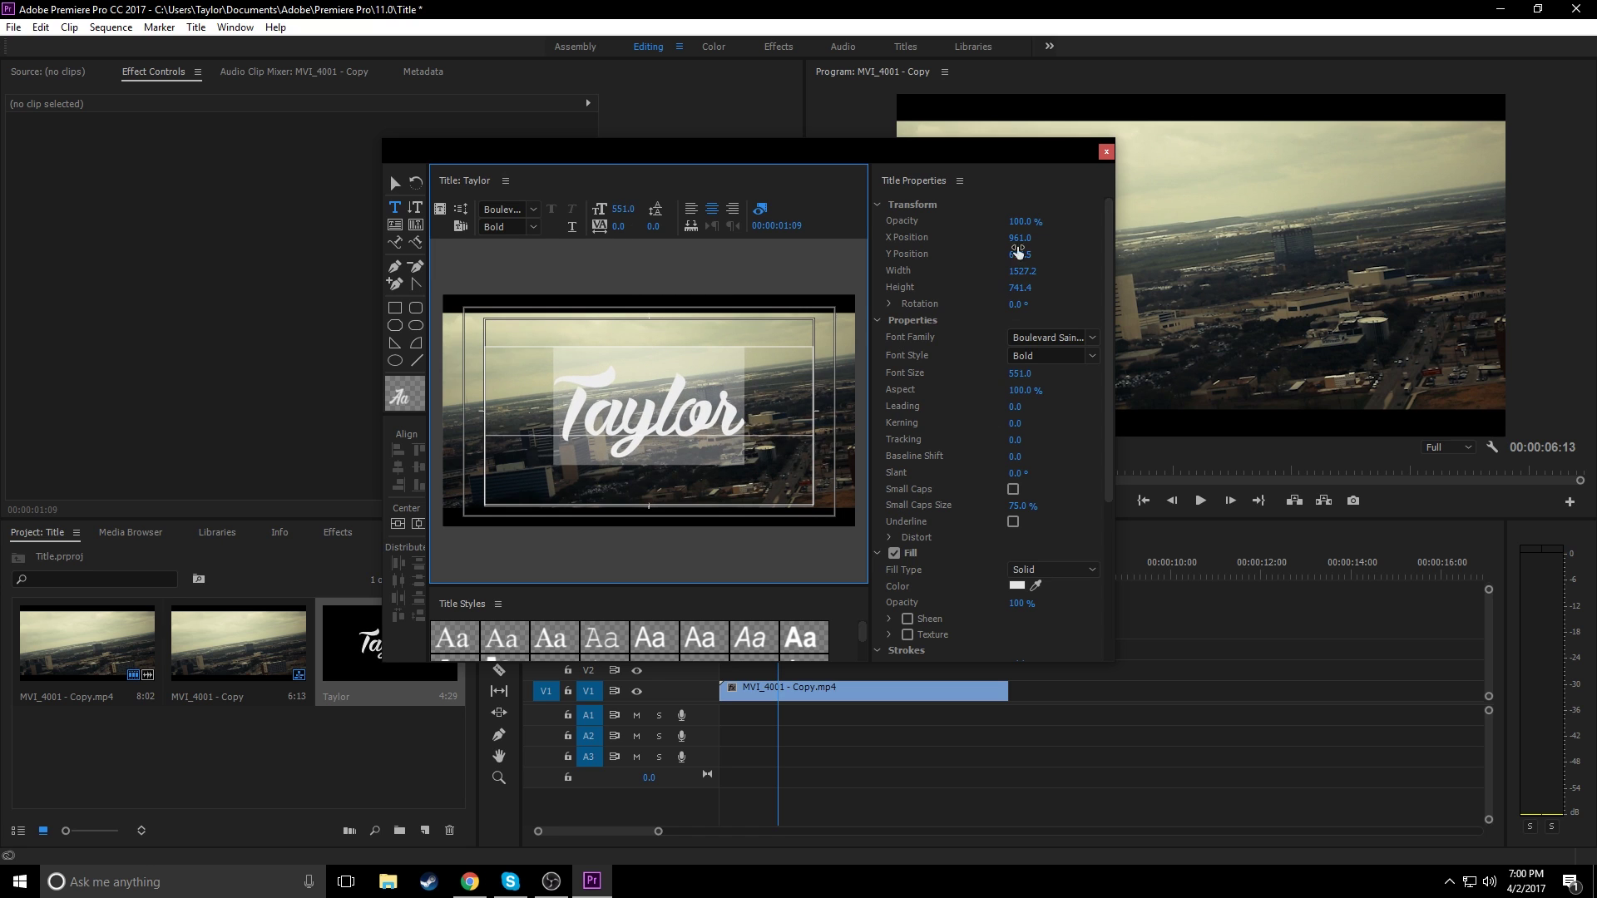
Step: Place the name title on track V2, starting at about 00:00:00:24
{"action": "left_click", "coordinate": [1106, 151]}
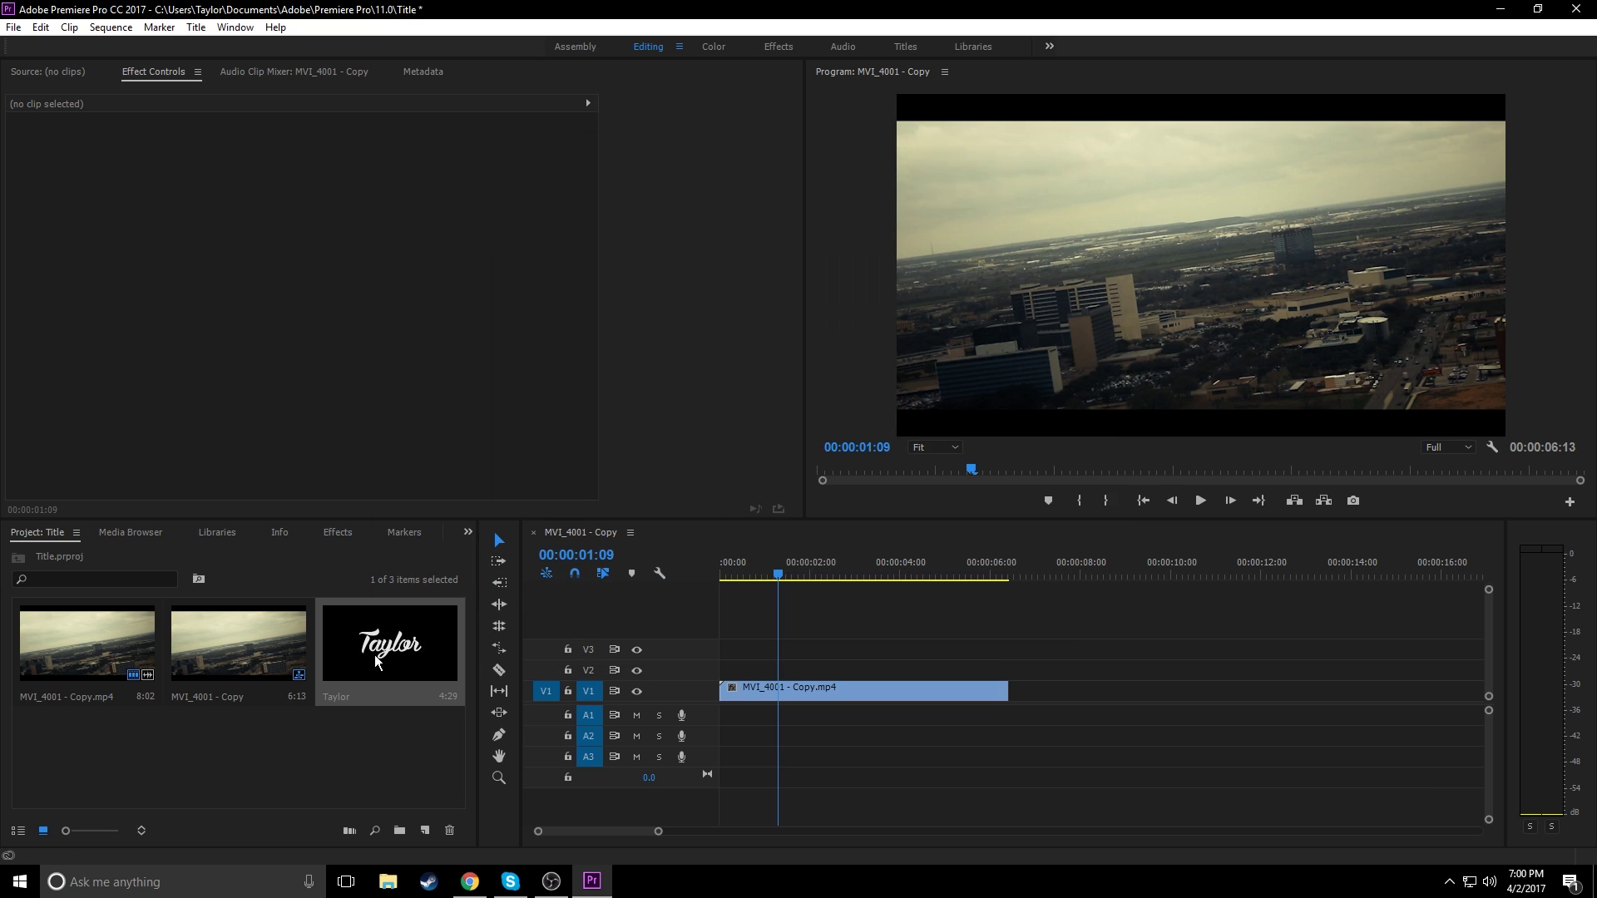
{"action": "left_click_drag", "start_coordinate": [427, 626], "coordinate": [806, 670]}
{"action": "left_click_drag", "start_coordinate": [779, 579], "coordinate": [753, 574]}
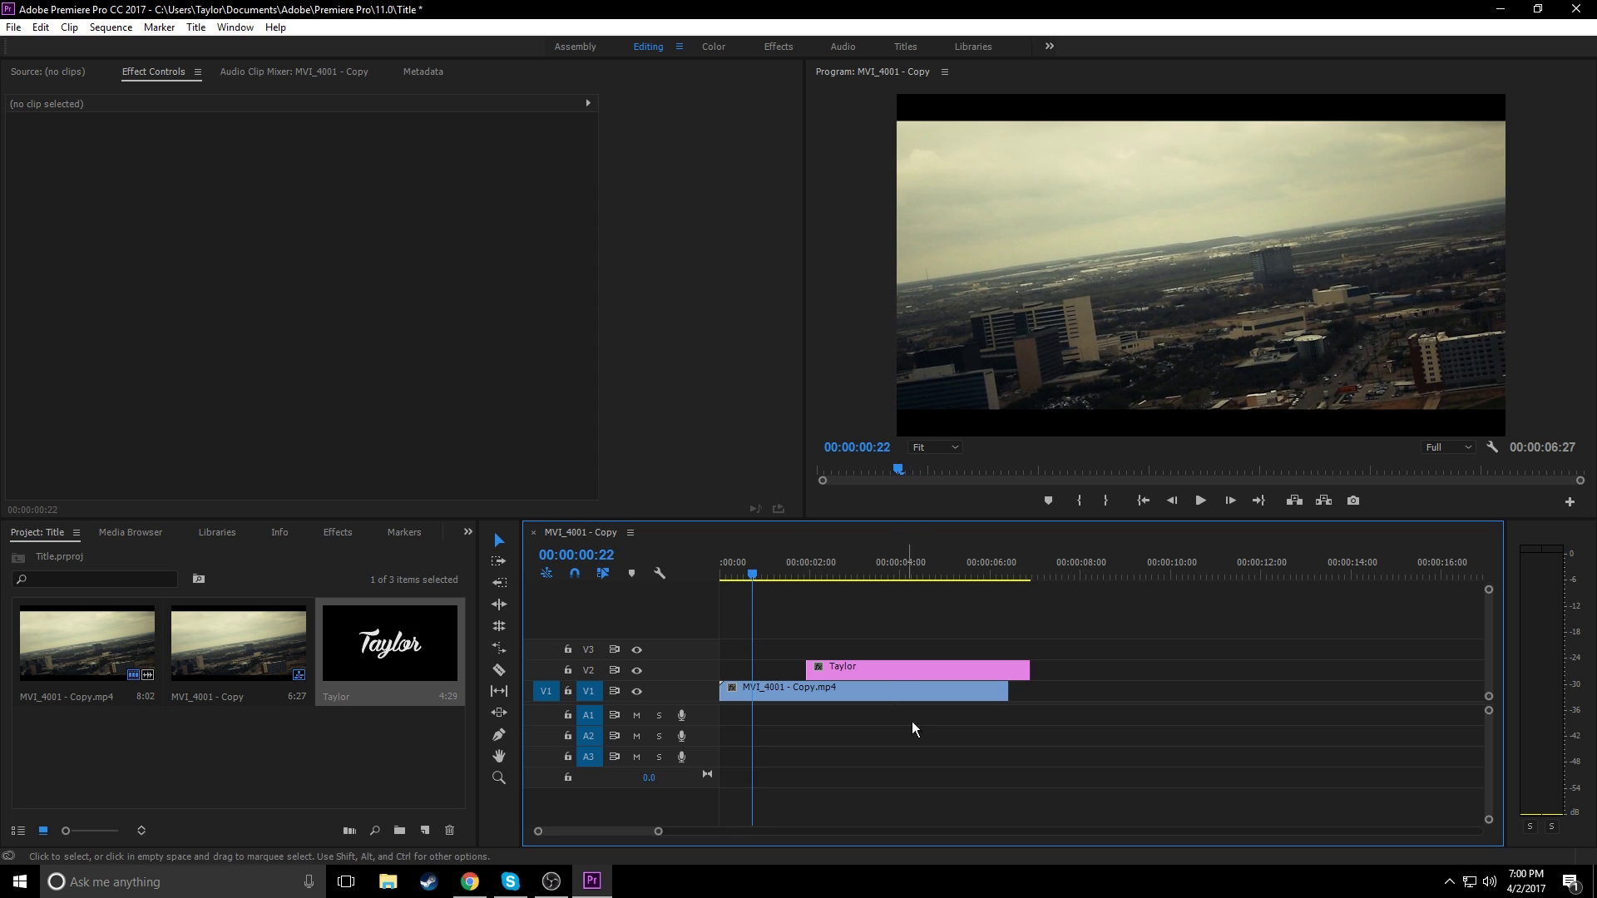
{"action": "left_click_drag", "start_coordinate": [878, 669], "coordinate": [834, 669]}
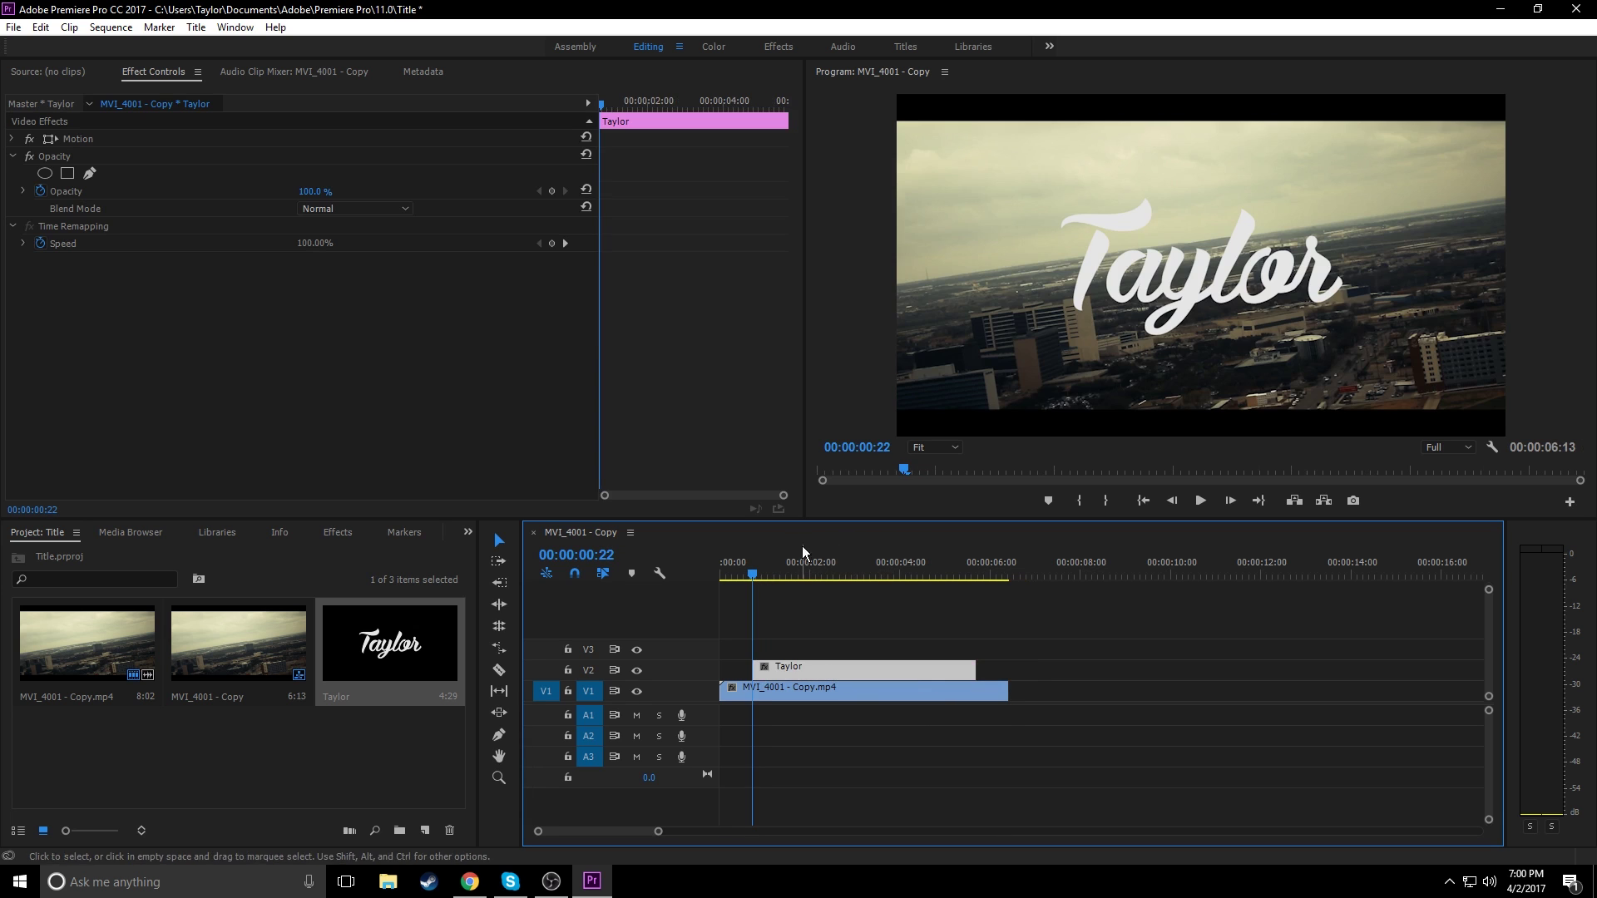
Step: Razor-cut the title clip at about 00:00:05:10 and delete the leftover tail
{"action": "left_click_drag", "start_coordinate": [750, 579], "coordinate": [959, 572]}
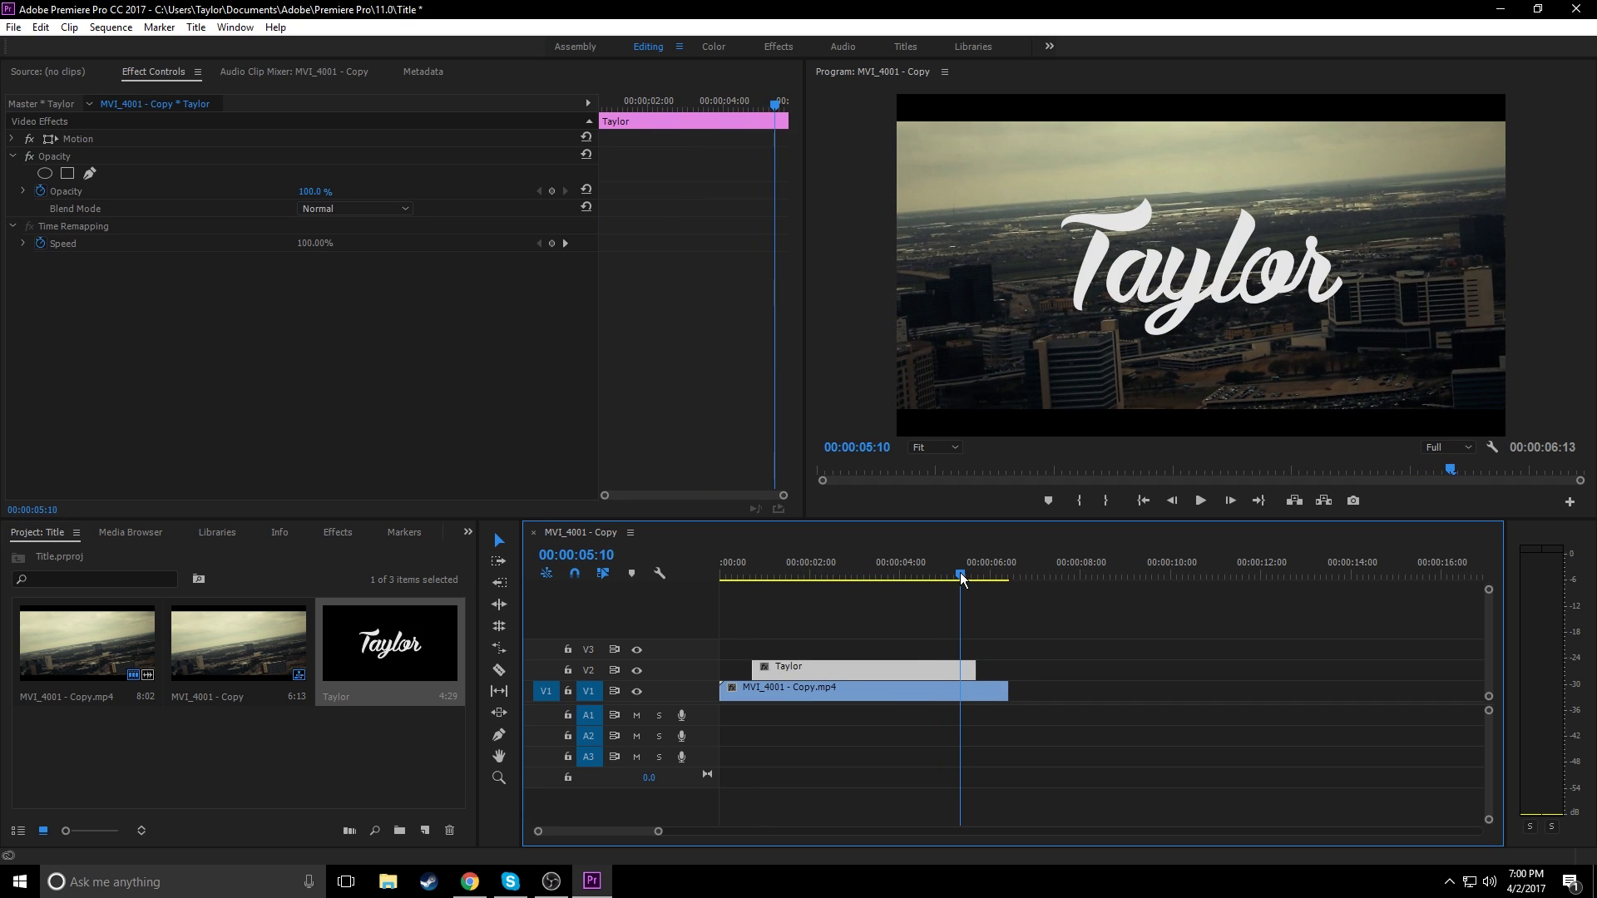
{"action": "left_click", "coordinate": [499, 670]}
{"action": "left_click", "coordinate": [960, 670]}
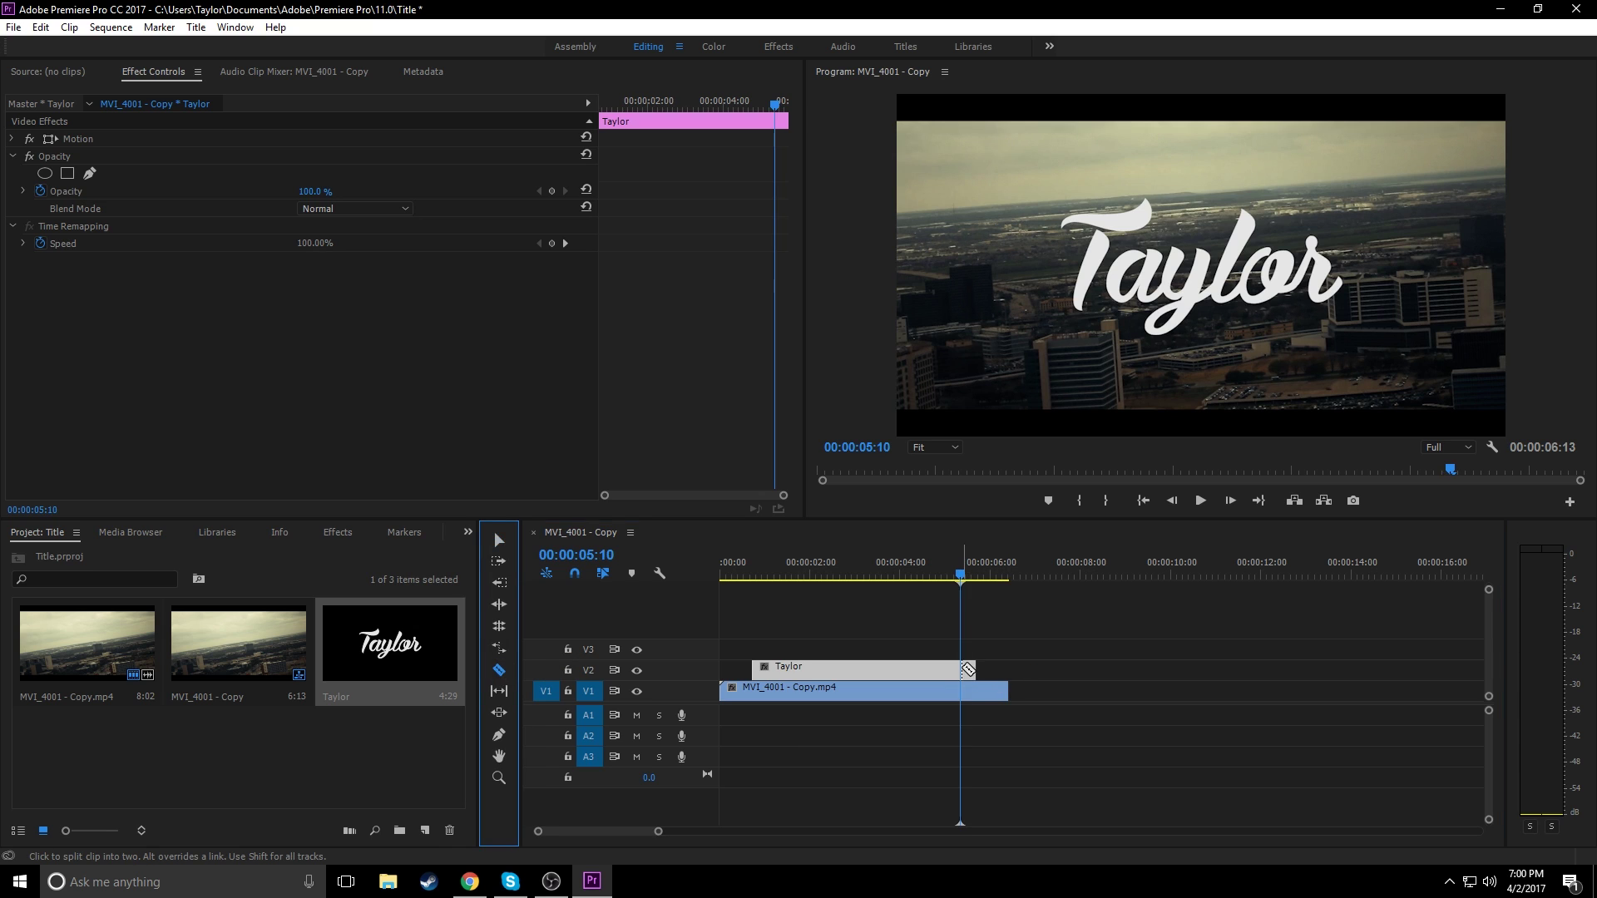
{"action": "left_click", "coordinate": [499, 540]}
{"action": "left_click", "coordinate": [967, 670]}
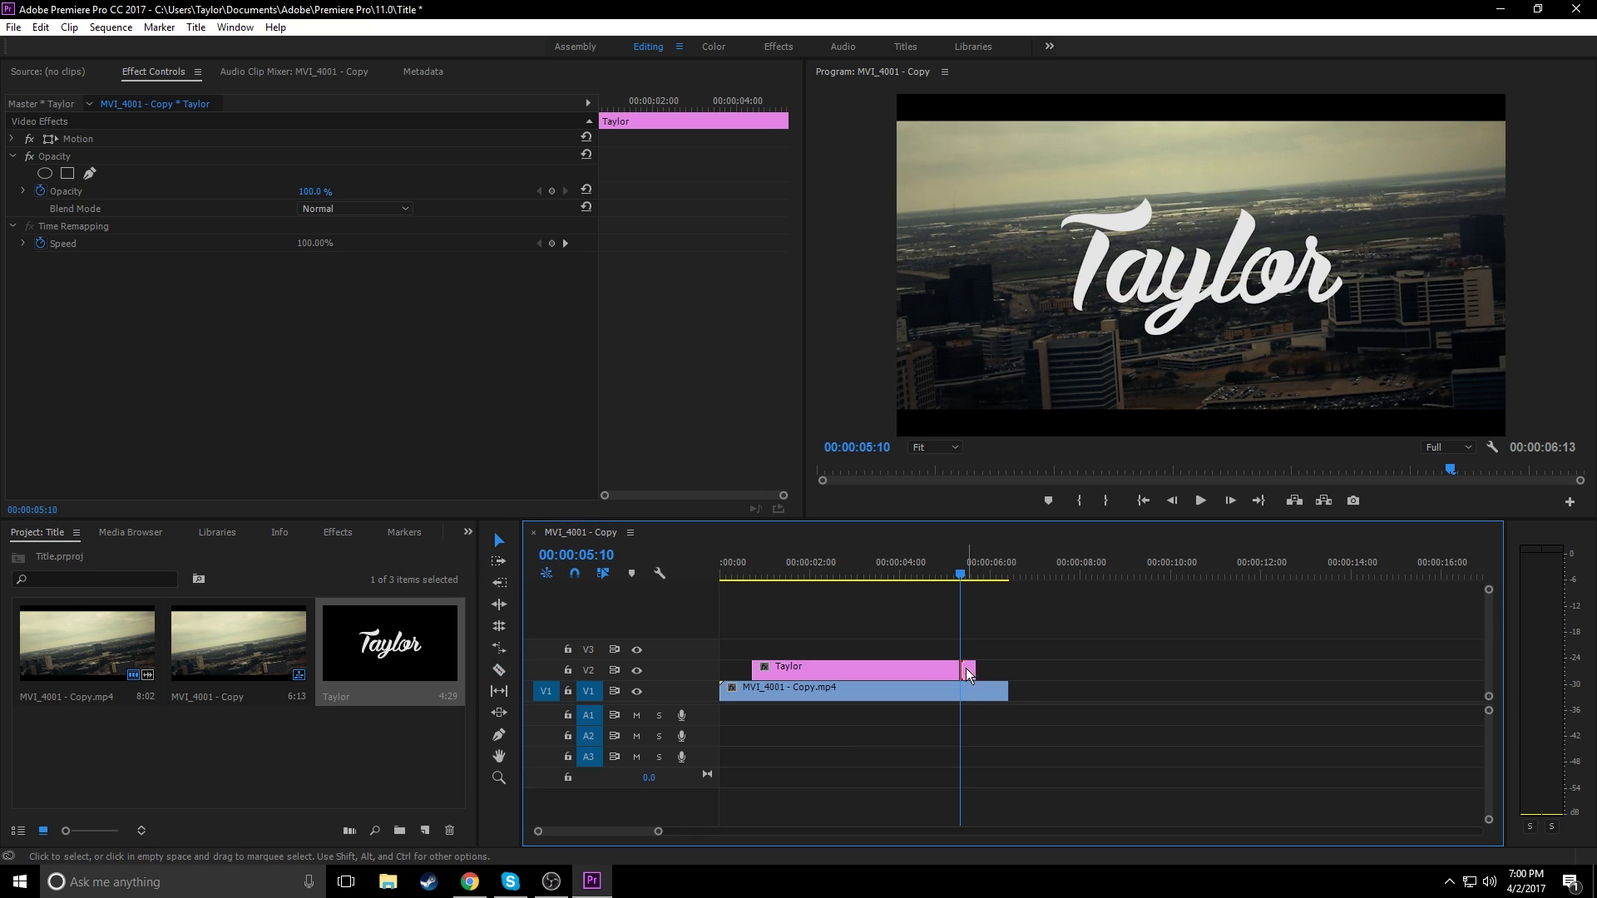
{"action": "key", "text": "Delete"}
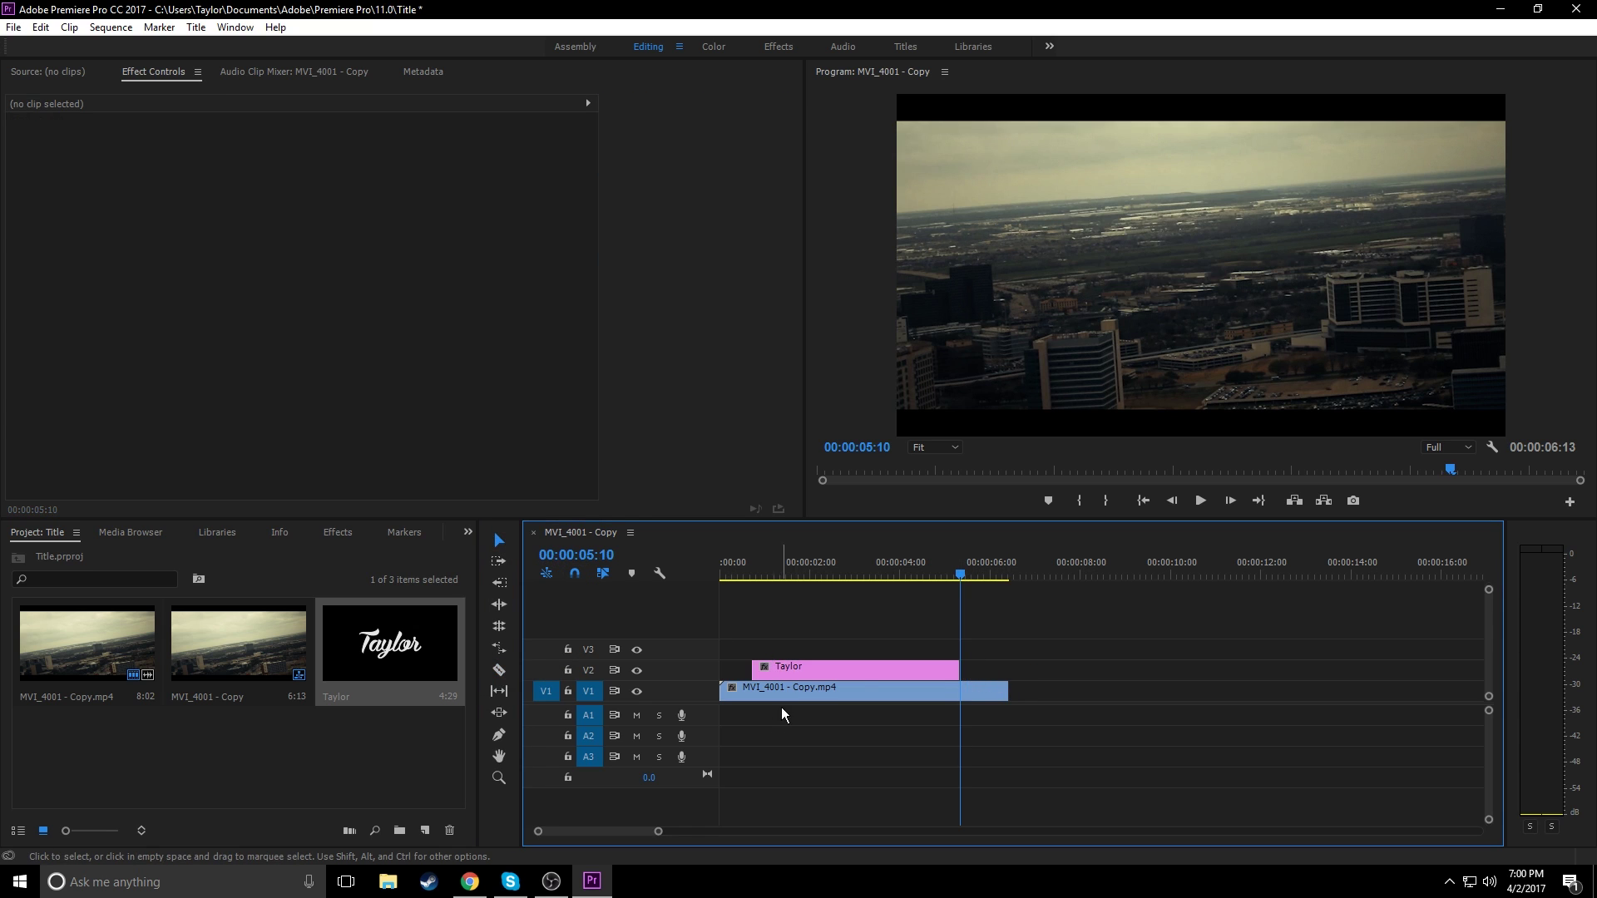
{"action": "left_click", "coordinate": [851, 665]}
Step: Search 'blur' and apply Directional Blur to the title clip on V2
{"action": "left_click_drag", "start_coordinate": [970, 578], "coordinate": [791, 576]}
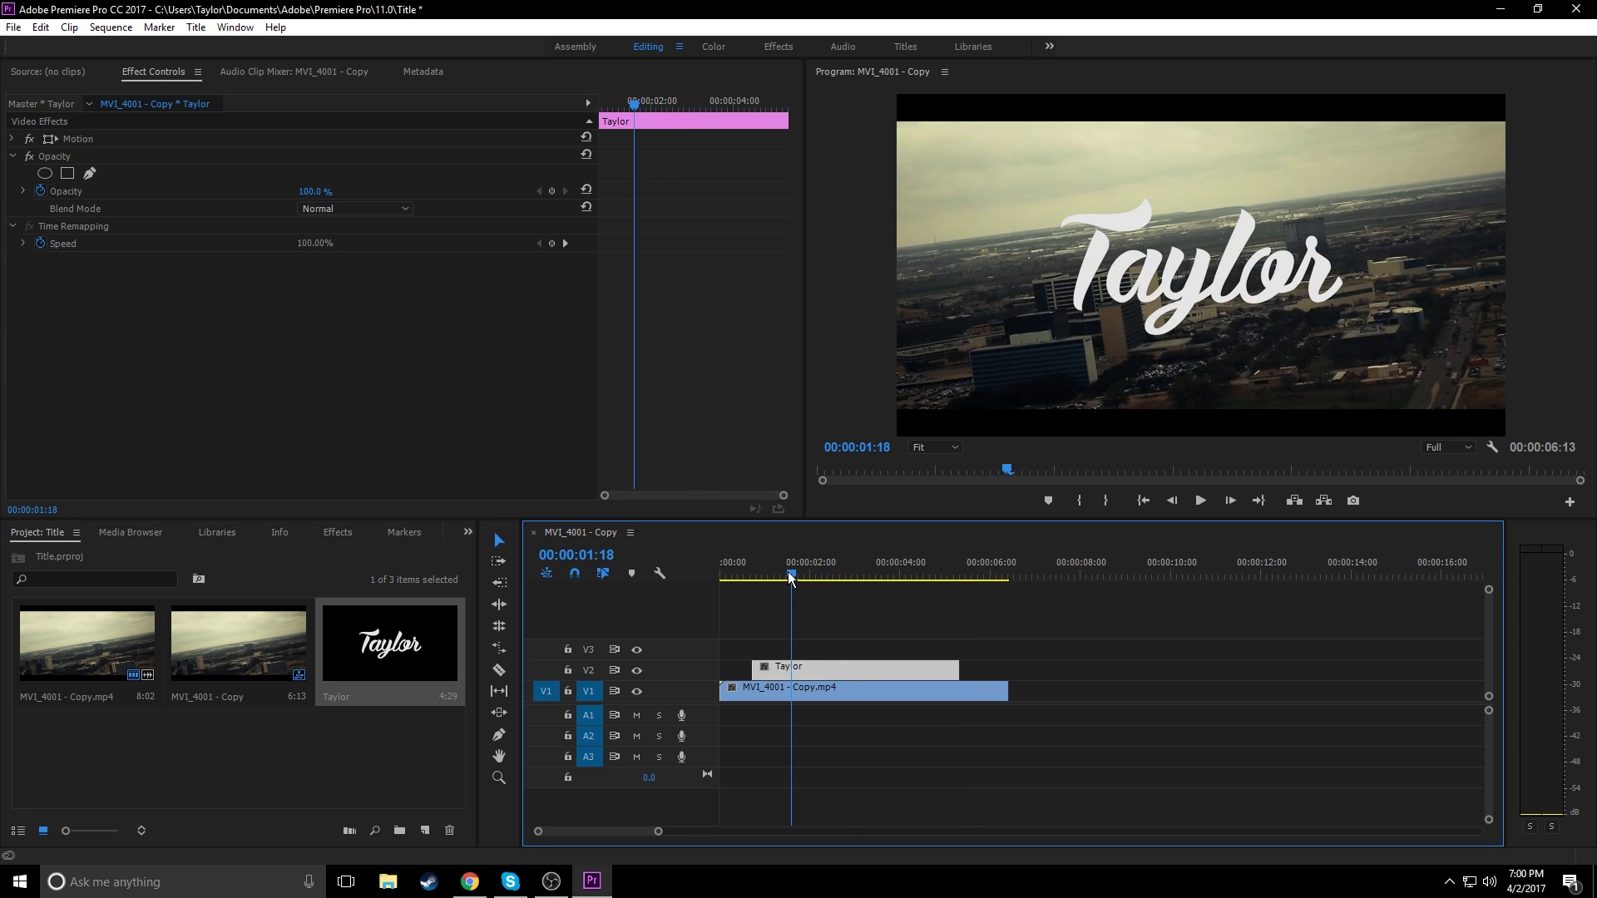
{"action": "left_click", "coordinate": [337, 532]}
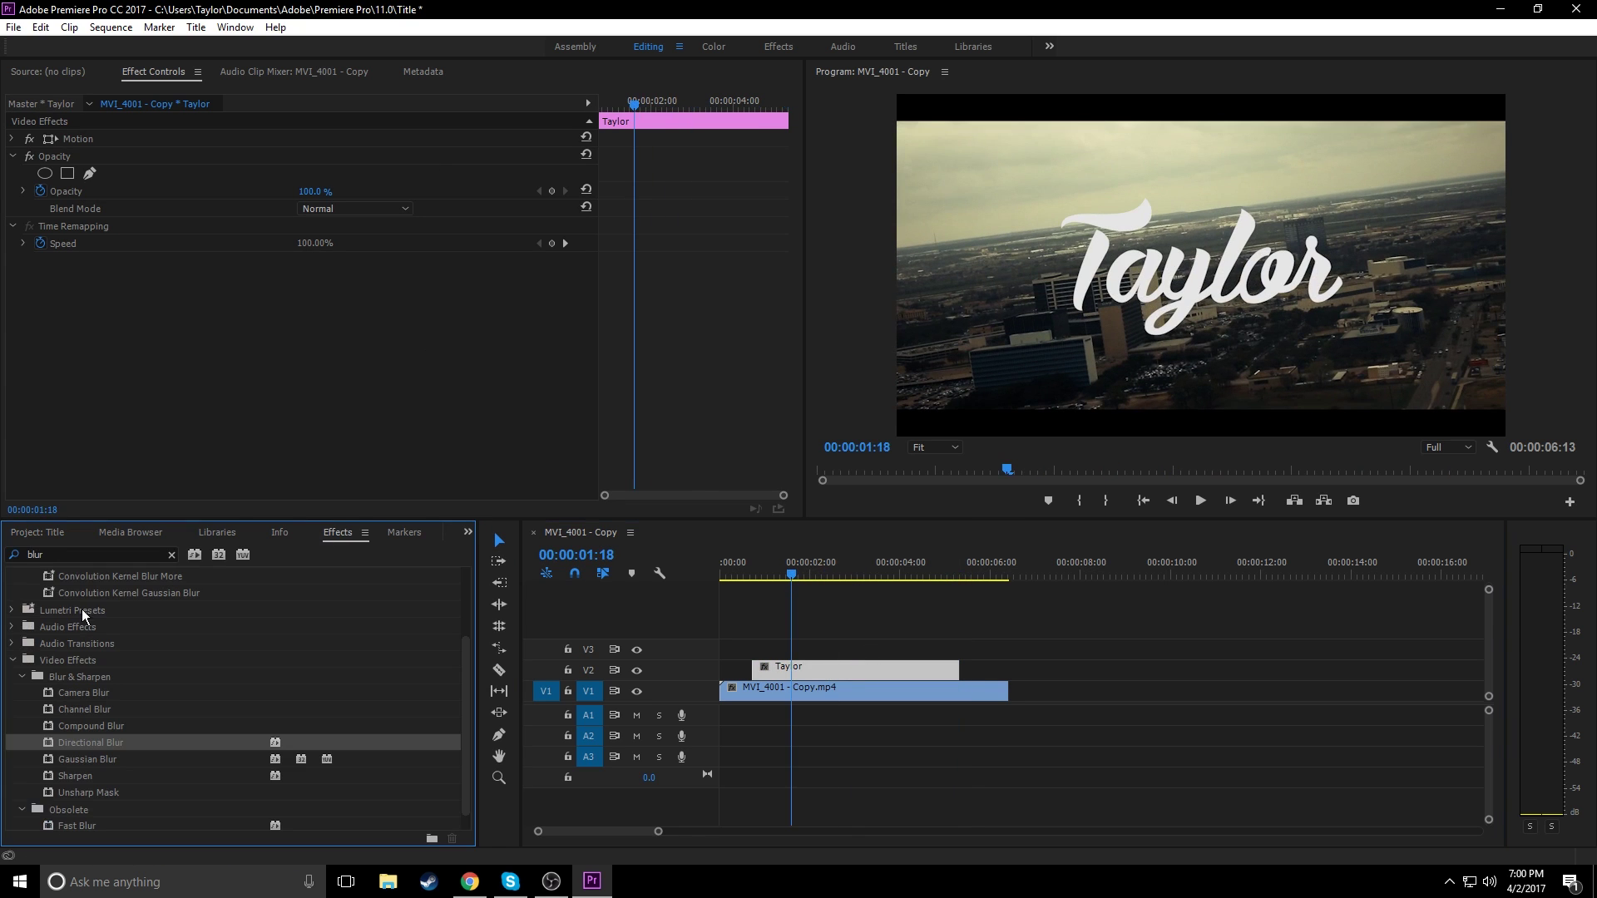
{"action": "left_click", "coordinate": [69, 552]}
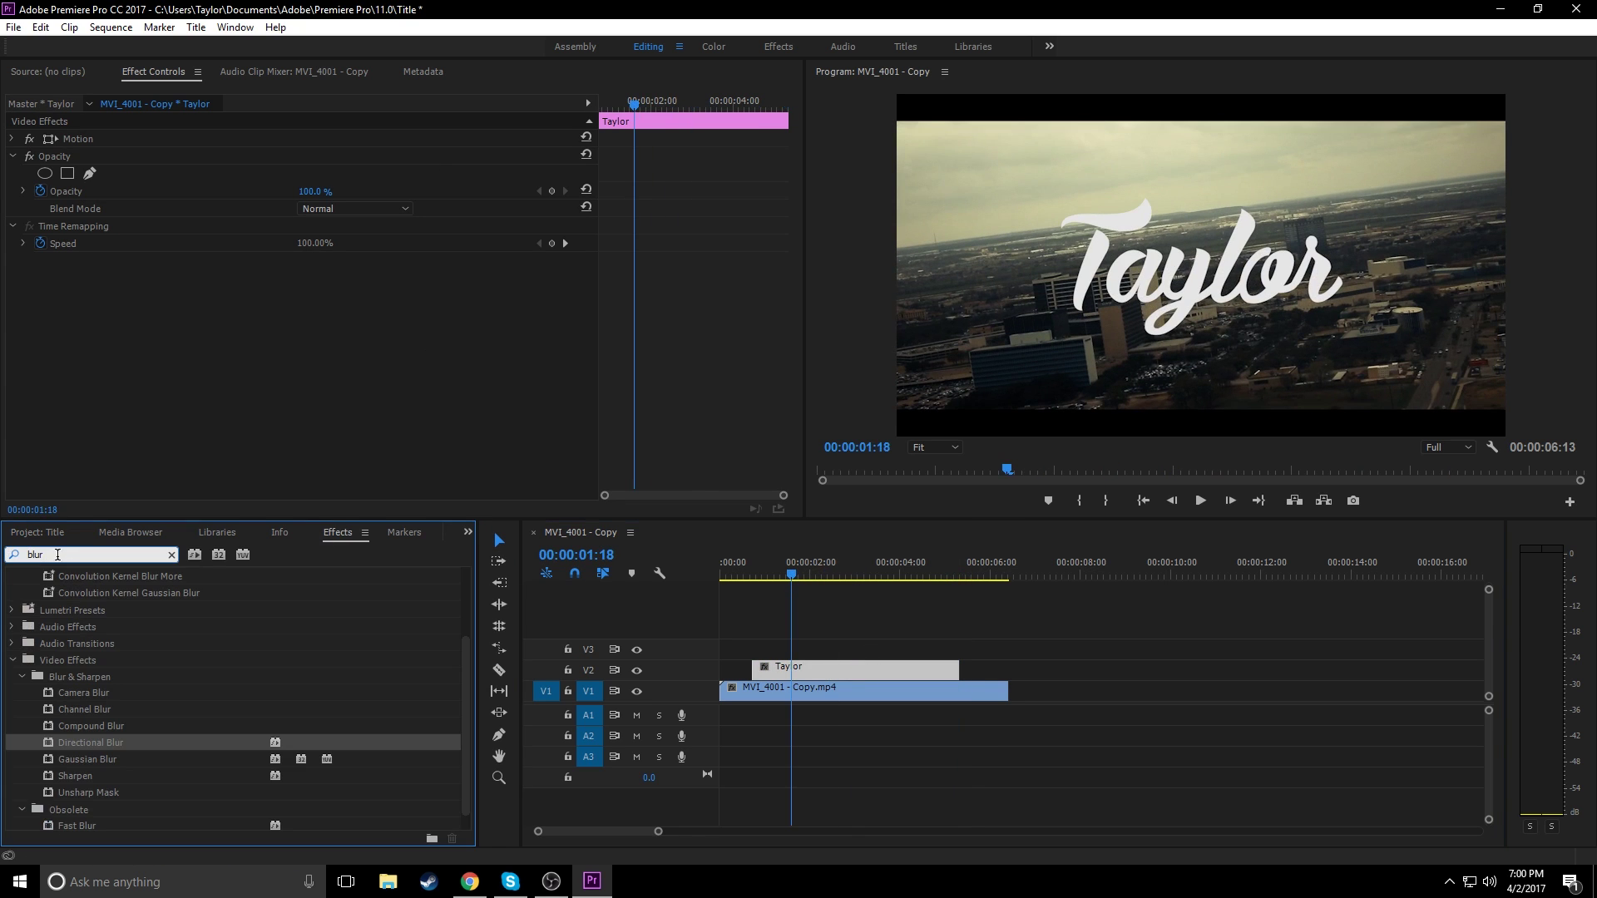
{"action": "type", "text": "blur"}
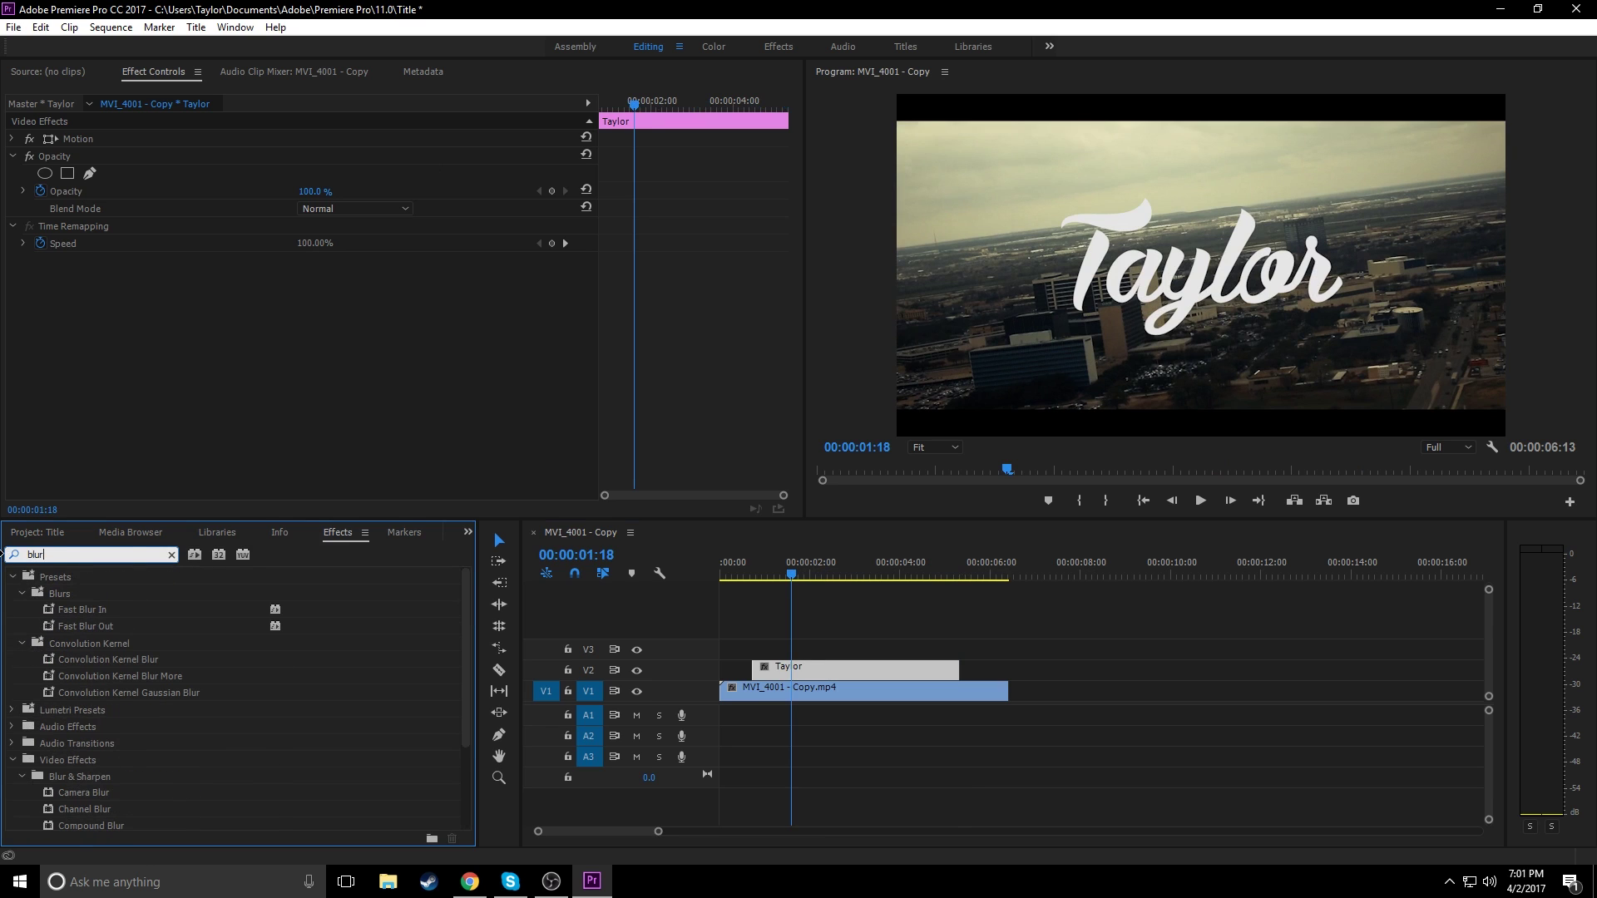
{"action": "scroll", "coordinate": [118, 733], "scroll_direction": "down", "scroll_amount": 3}
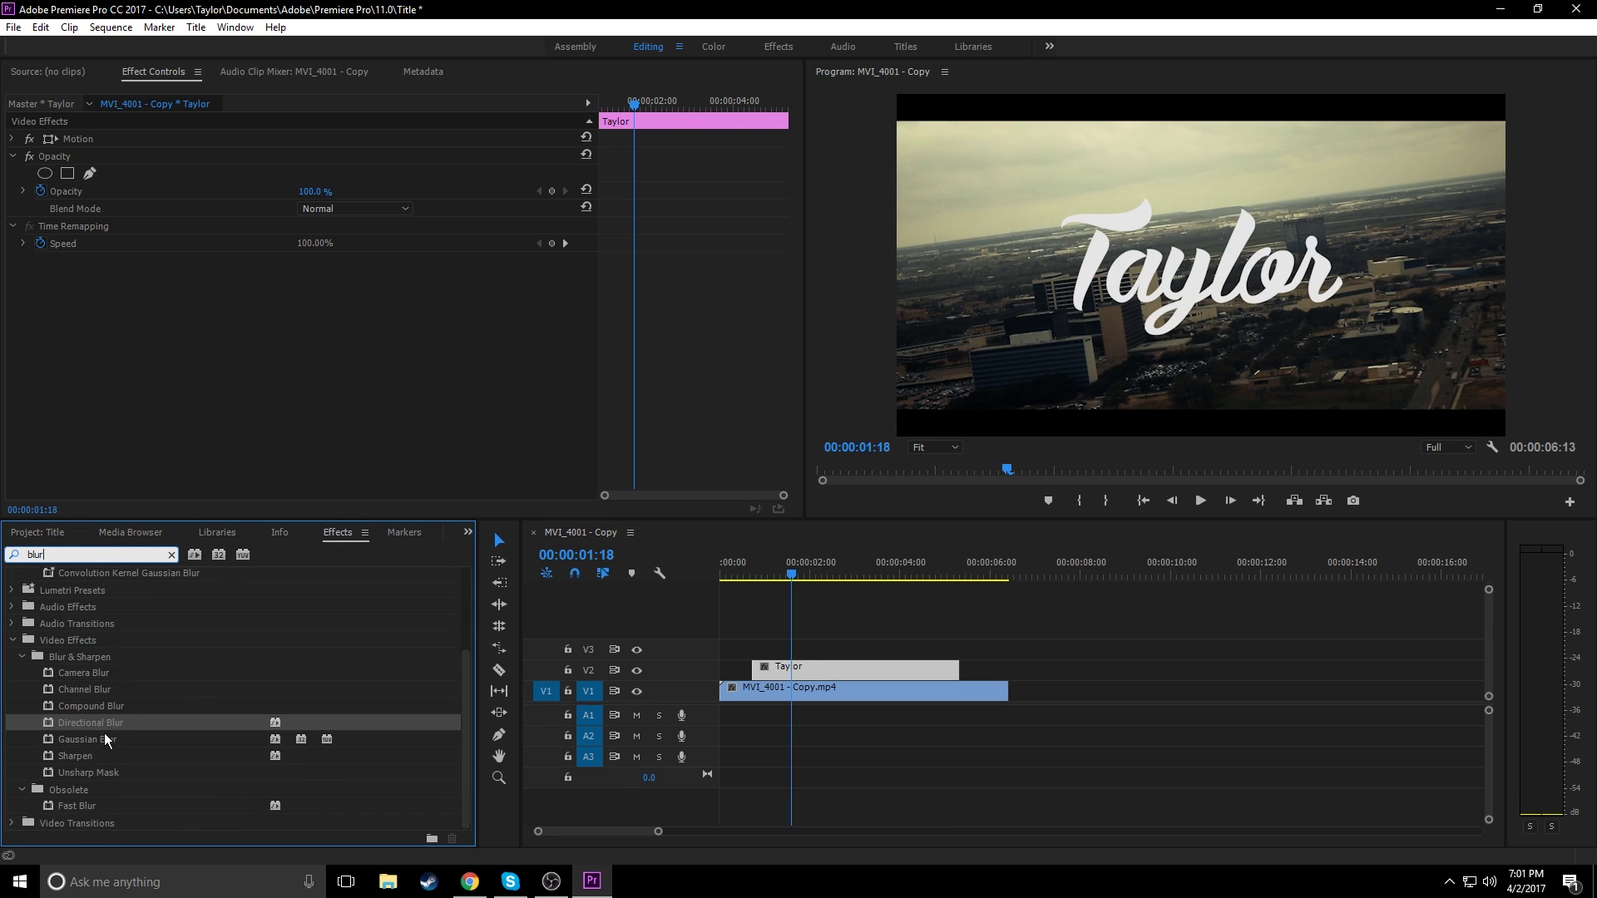
{"action": "left_click_drag", "start_coordinate": [89, 723], "coordinate": [816, 675]}
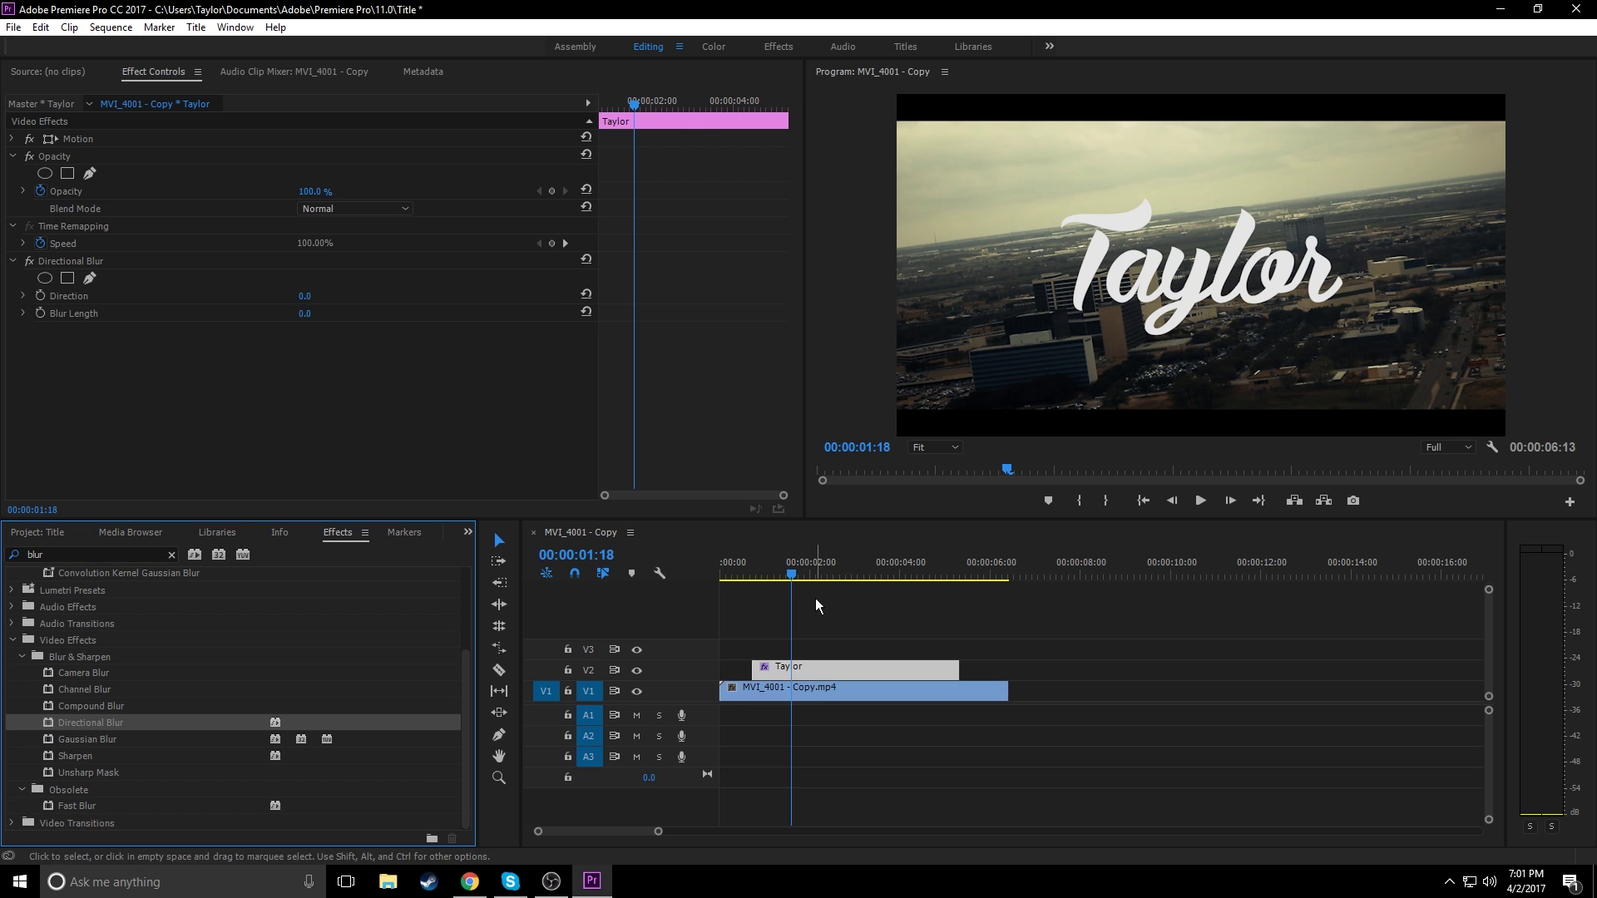
{"action": "left_click_drag", "start_coordinate": [630, 107], "coordinate": [655, 103]}
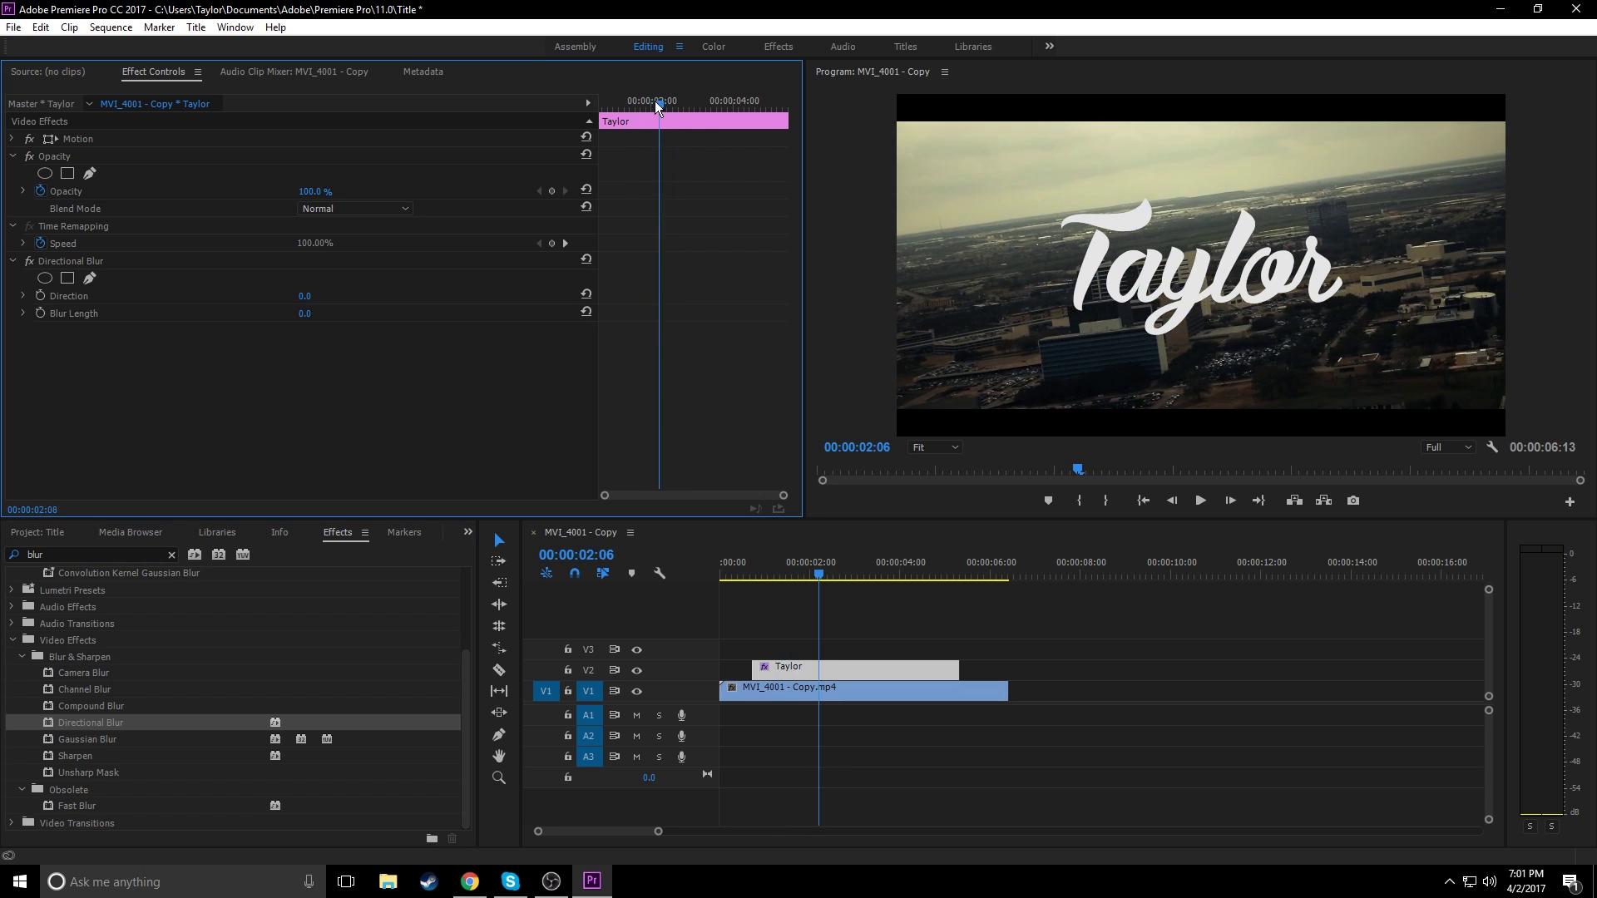
{"action": "left_click", "coordinate": [821, 576]}
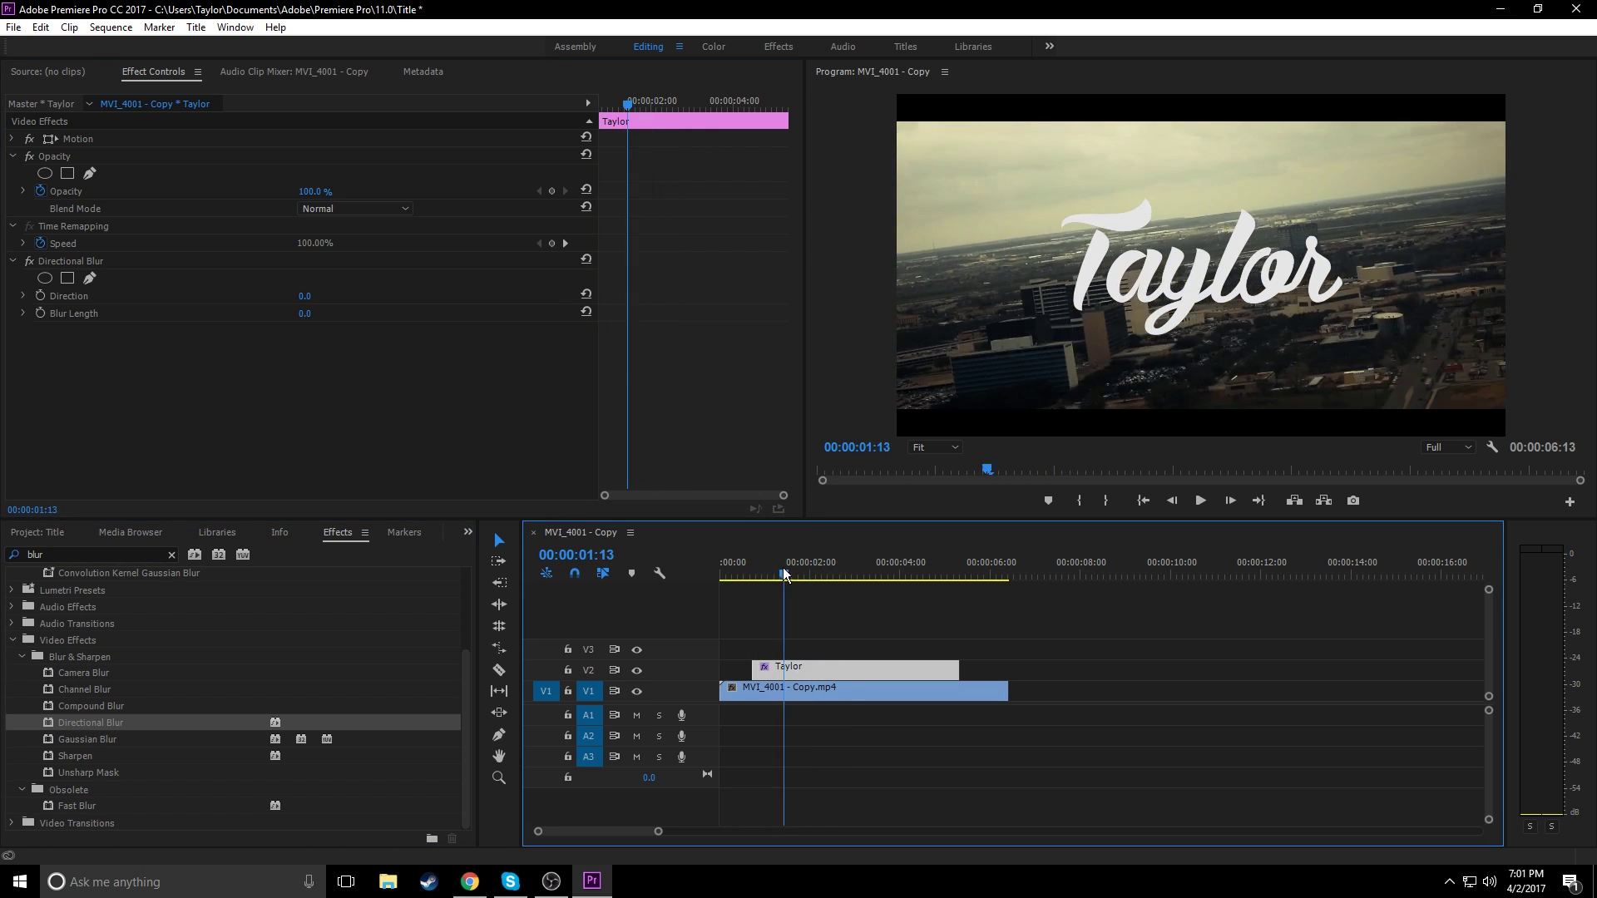
{"action": "left_click_drag", "start_coordinate": [673, 109], "coordinate": [592, 108]}
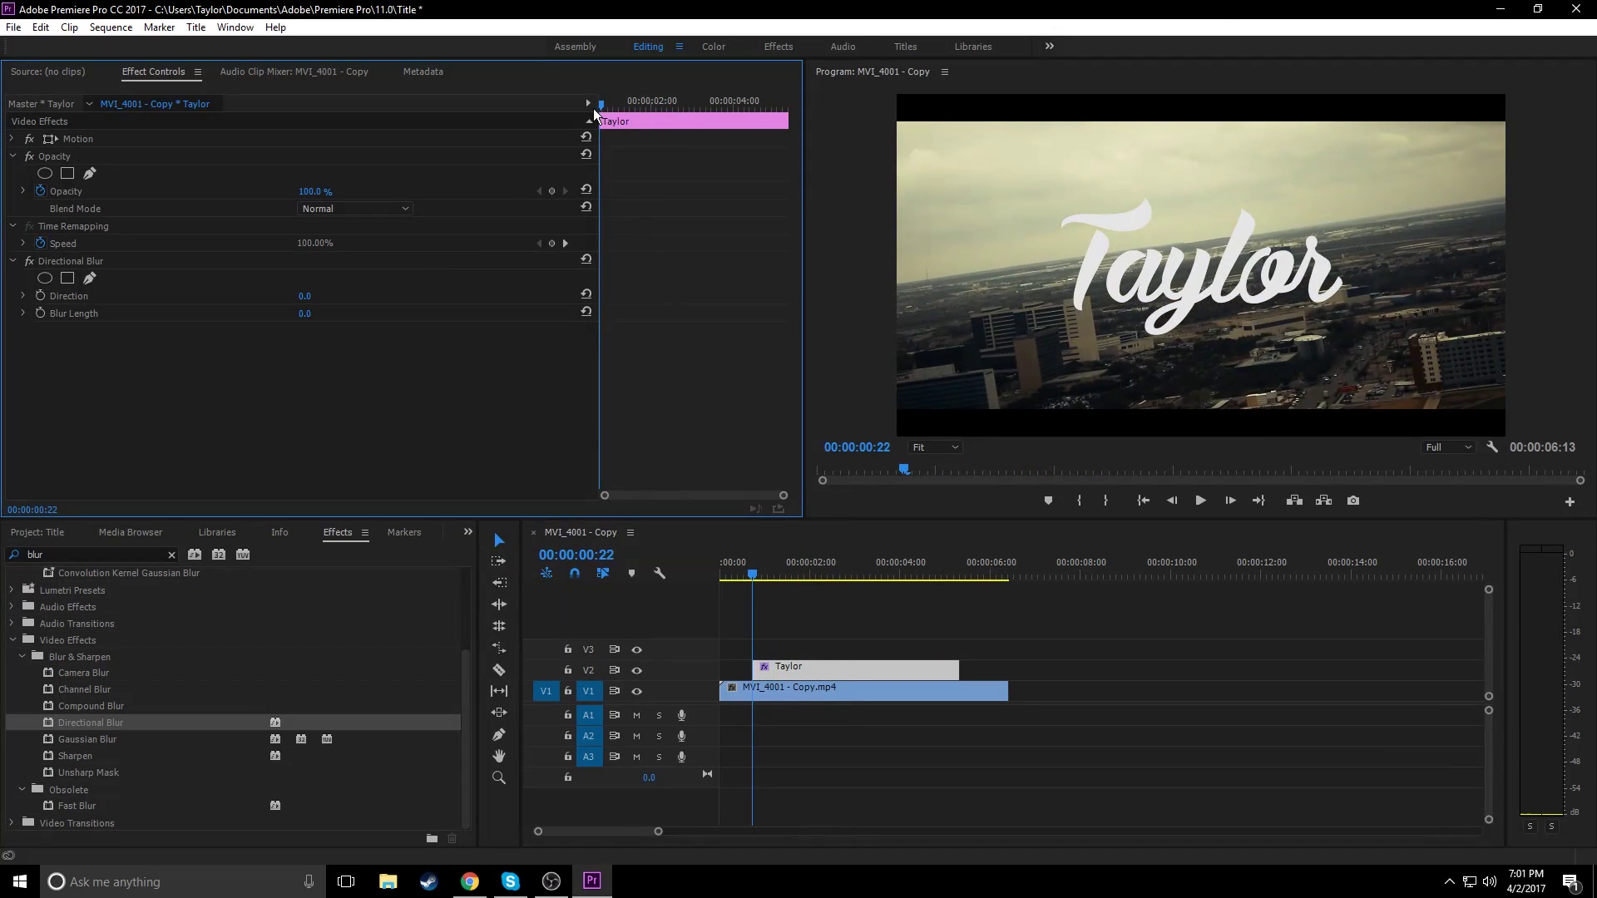
Step: At 00:00:00:22, keyframe Opacity 0%, Direction 90 and Blur Length 250
{"action": "left_click", "coordinate": [309, 192]}
{"action": "type", "text": "0"}
{"action": "key", "text": "Return"}
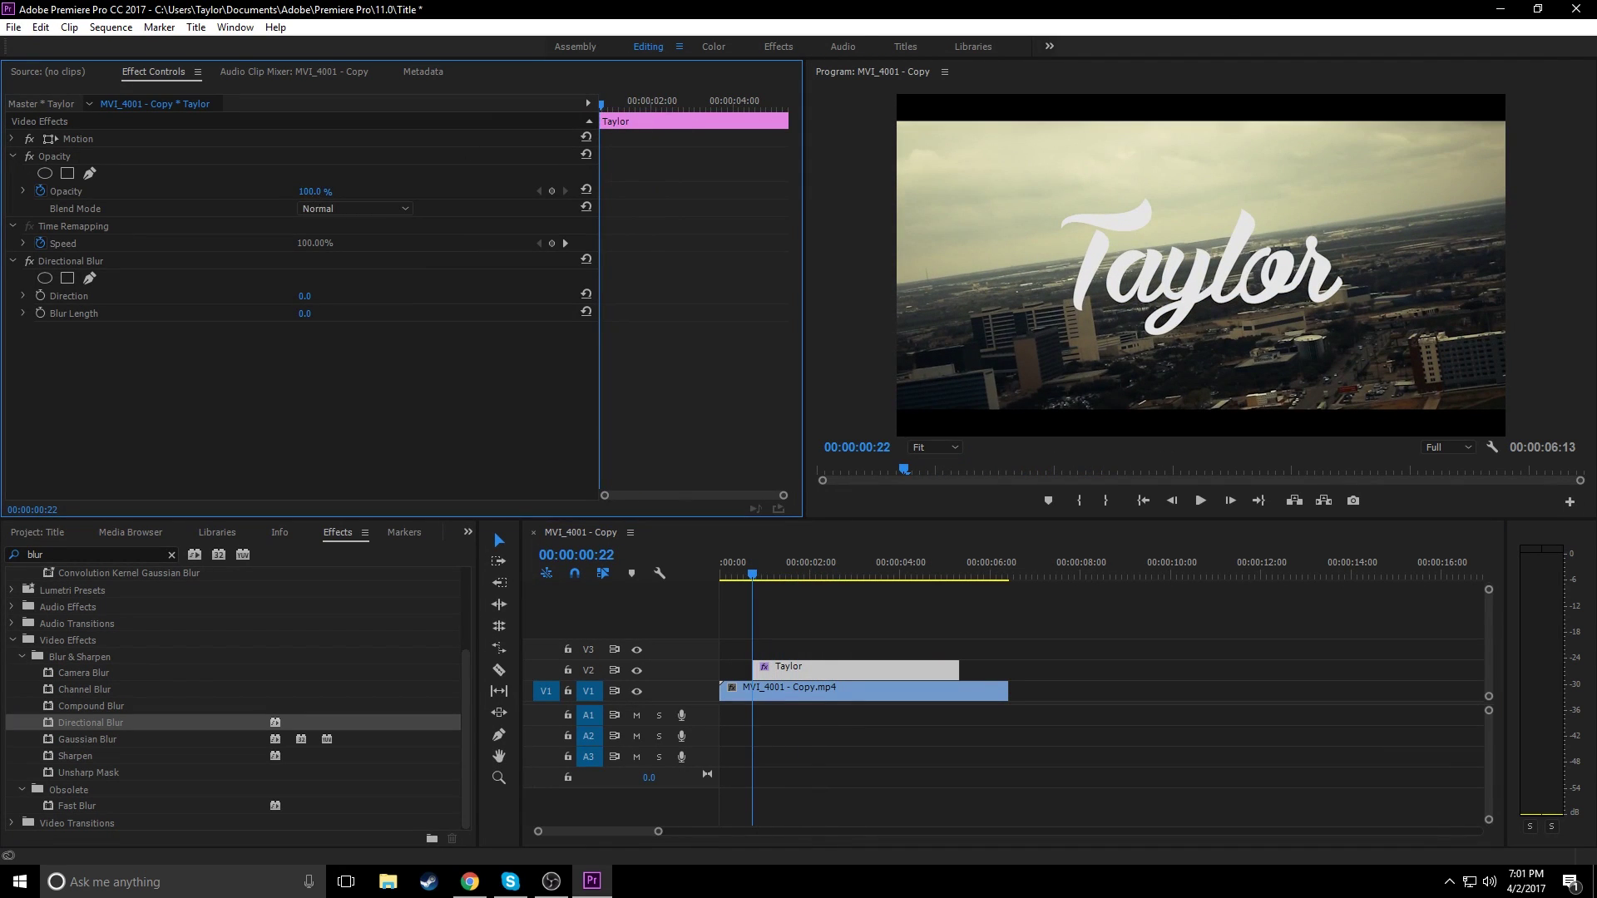
{"action": "left_click", "coordinate": [305, 296]}
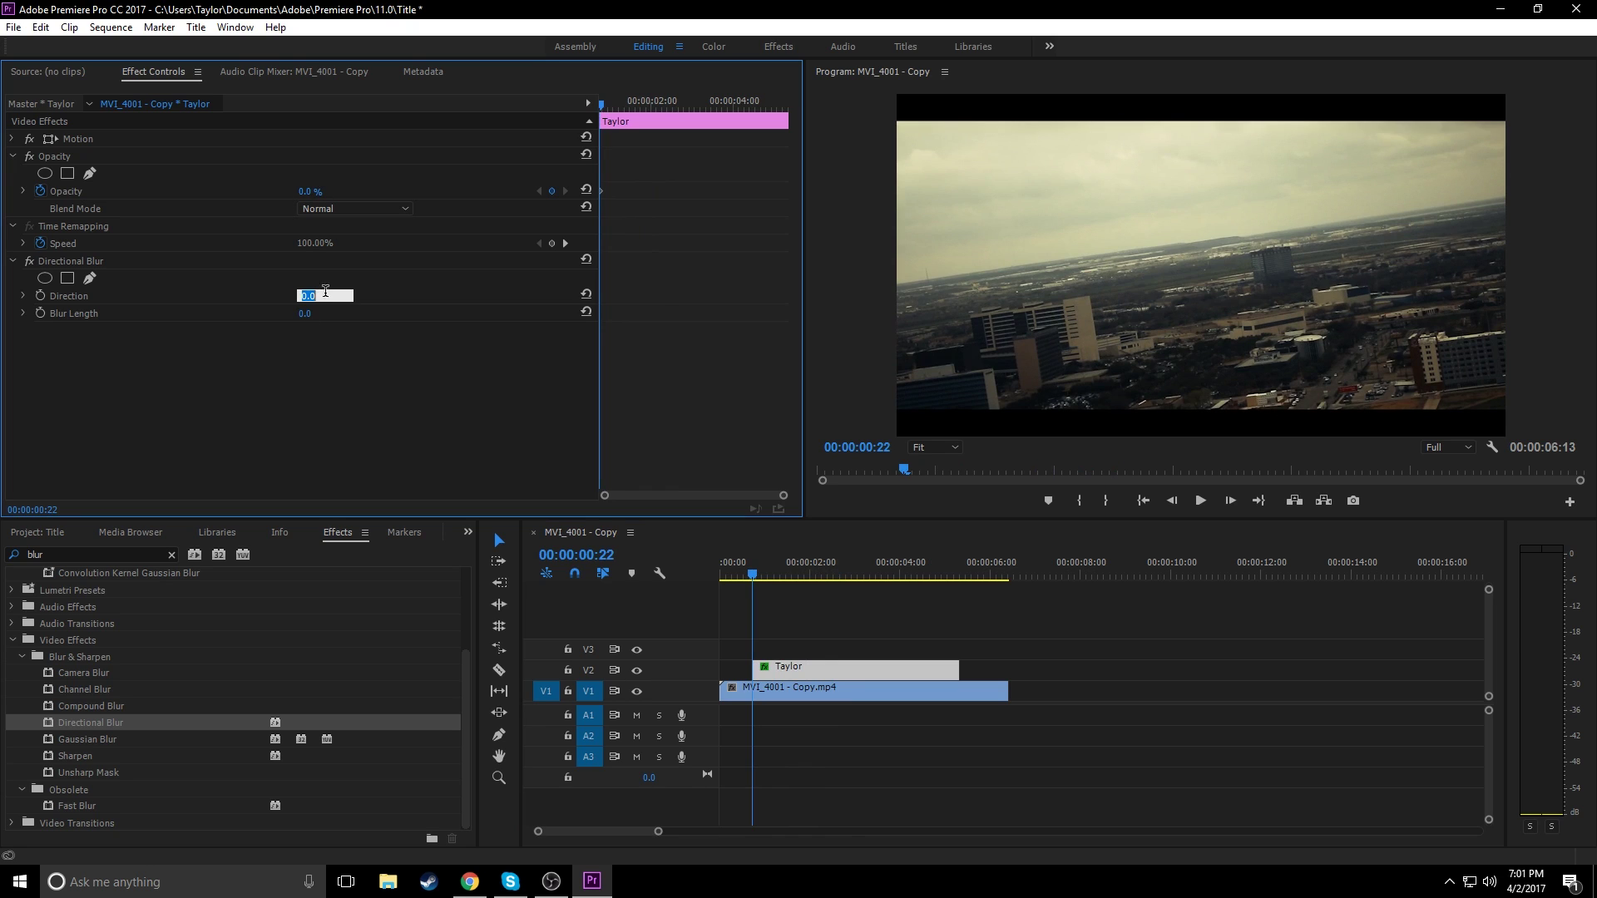
{"action": "type", "text": "90"}
{"action": "left_click_drag", "start_coordinate": [319, 320], "coordinate": [354, 319]}
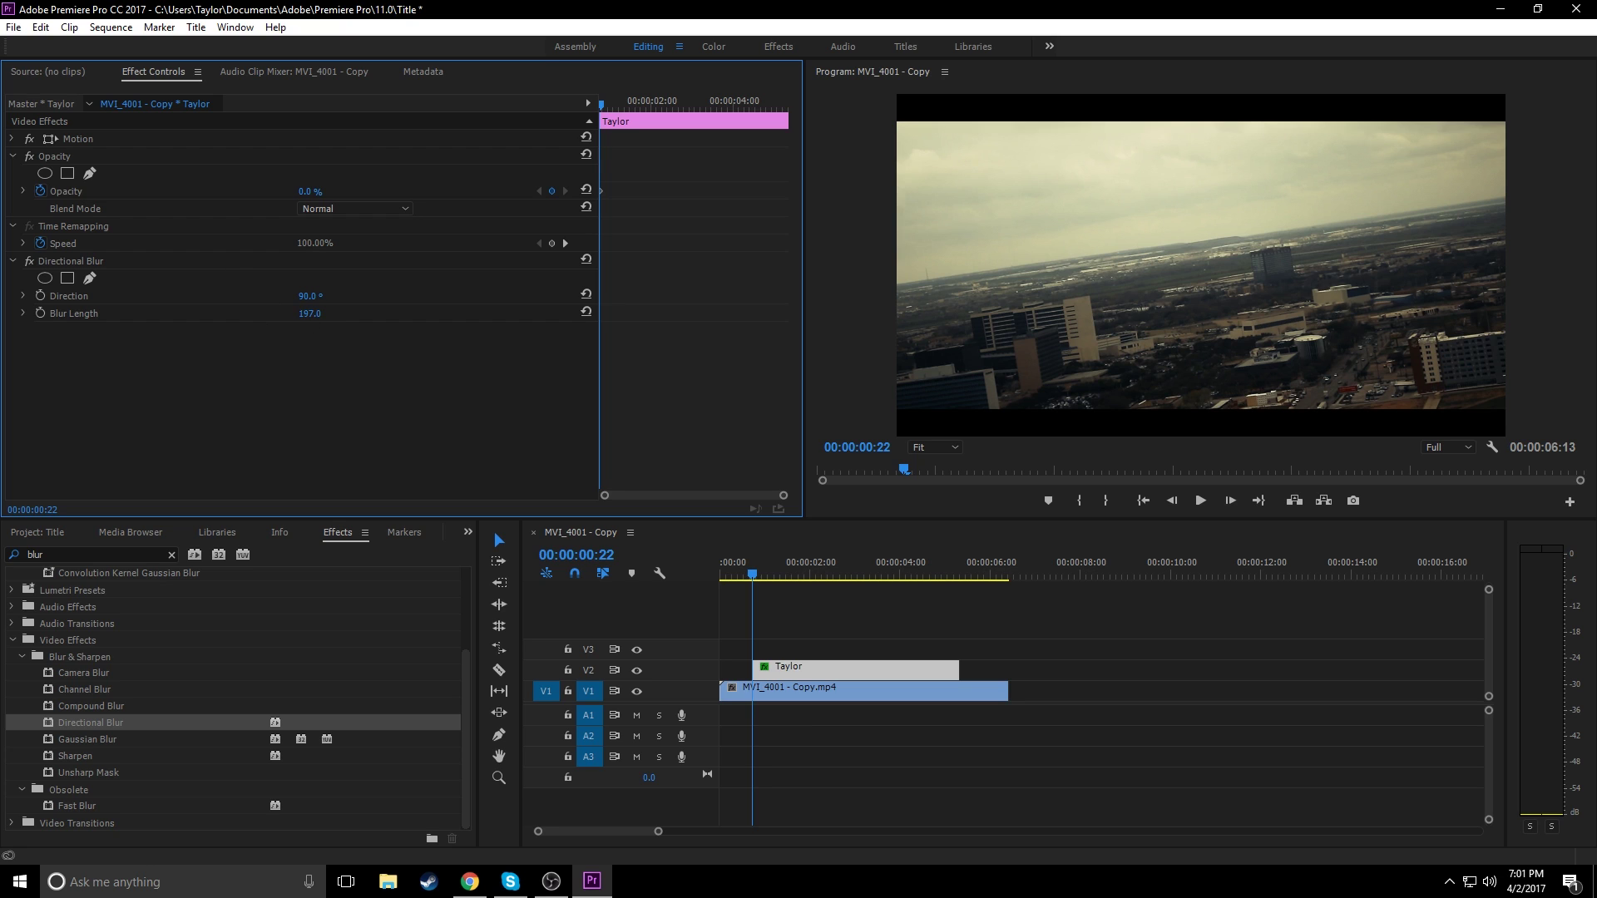
{"action": "left_click", "coordinate": [320, 309]}
{"action": "type", "text": "2"}
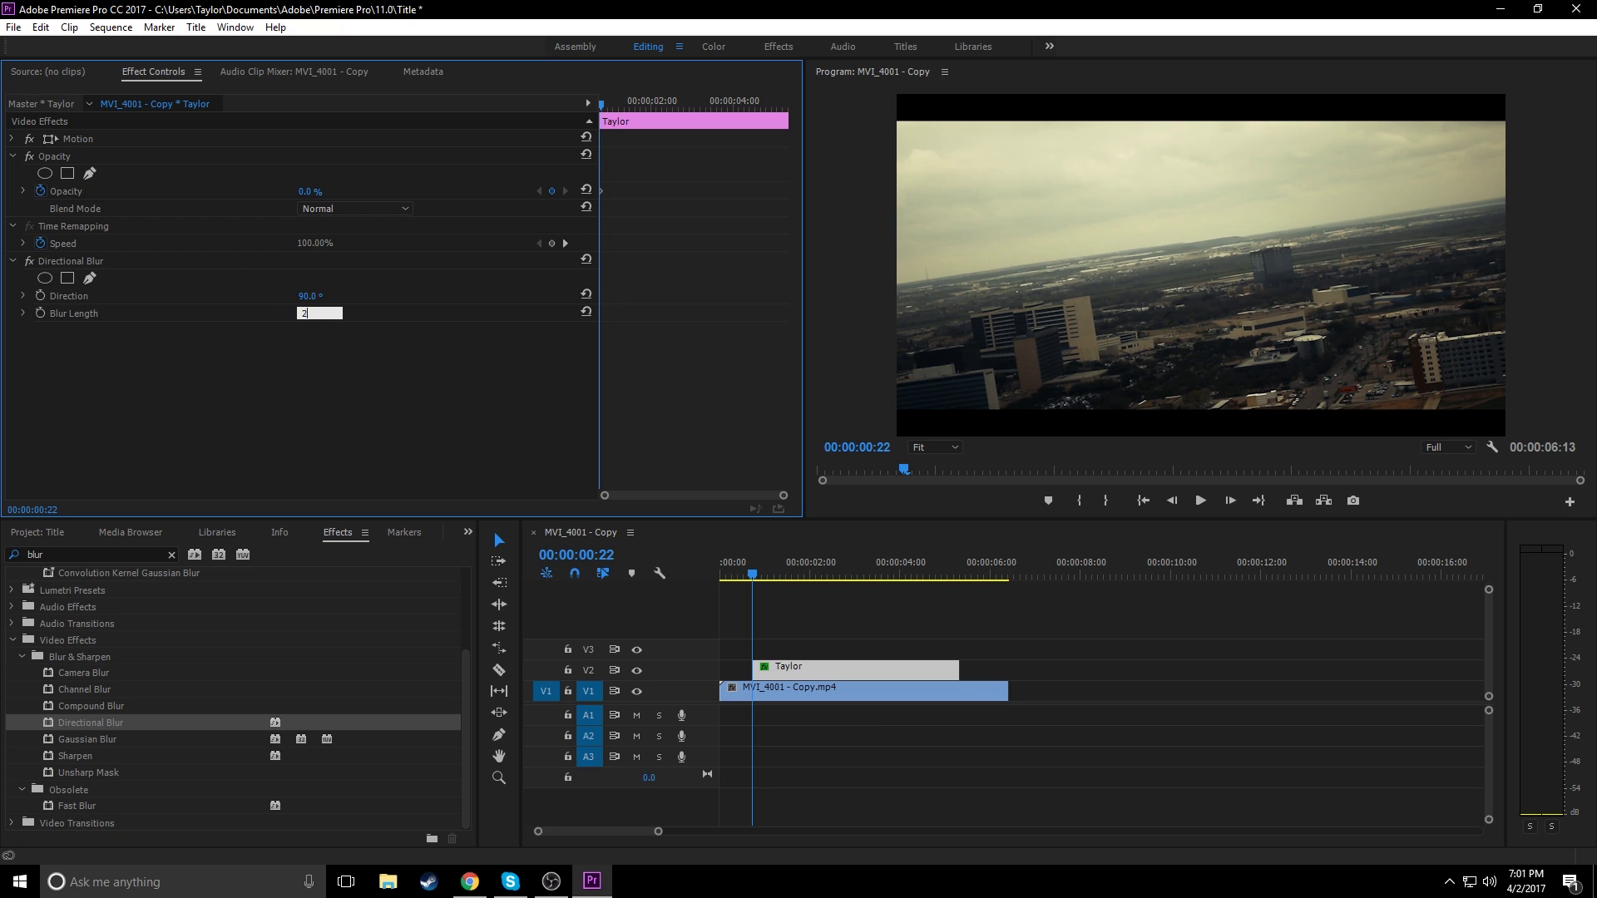
{"action": "type", "text": "50"}
{"action": "key", "text": "Return"}
{"action": "left_click", "coordinate": [41, 314]}
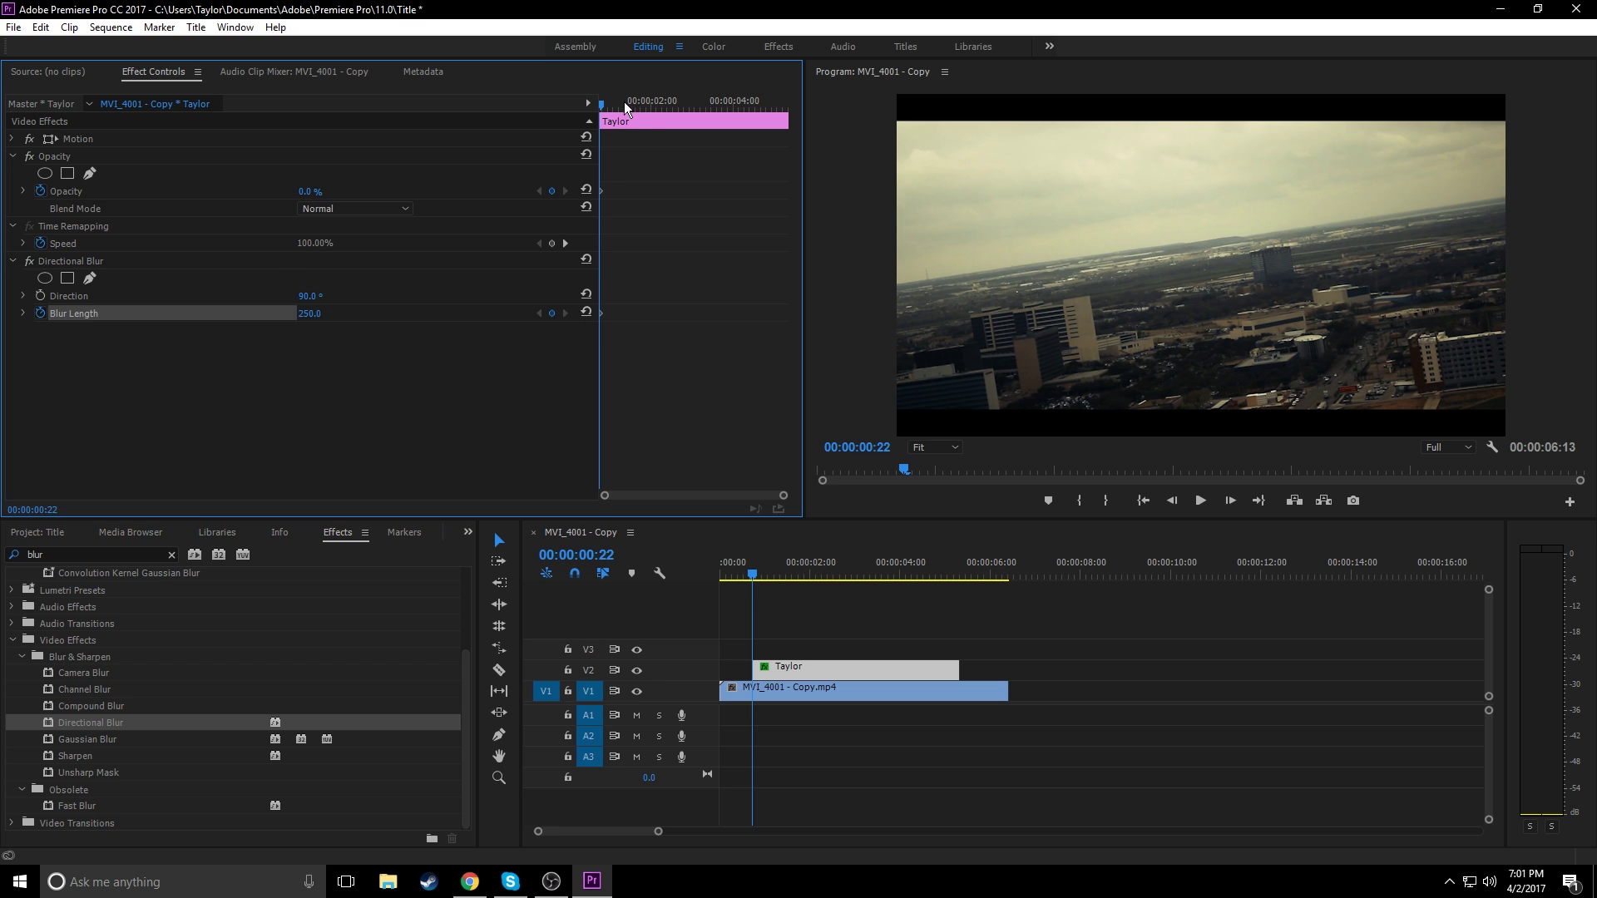
Step: At 00:00:01:03, keyframe Blur Length 0 and Opacity 100%
{"action": "left_click_drag", "start_coordinate": [600, 103], "coordinate": [615, 102]}
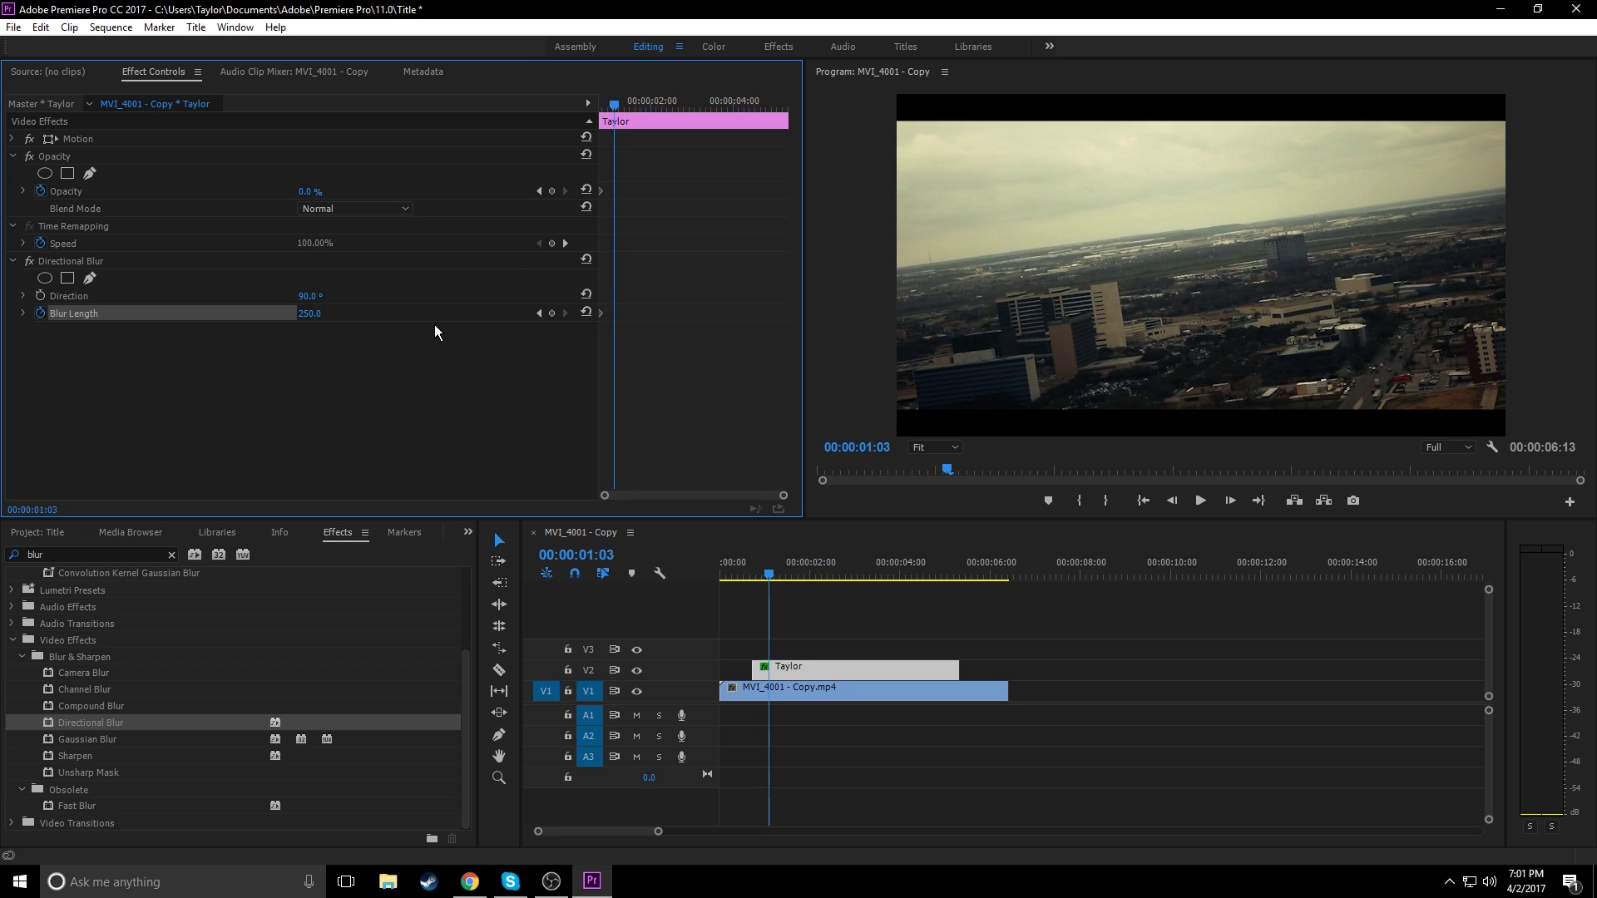
{"action": "type", "text": "188"}
{"action": "key", "text": "Return"}
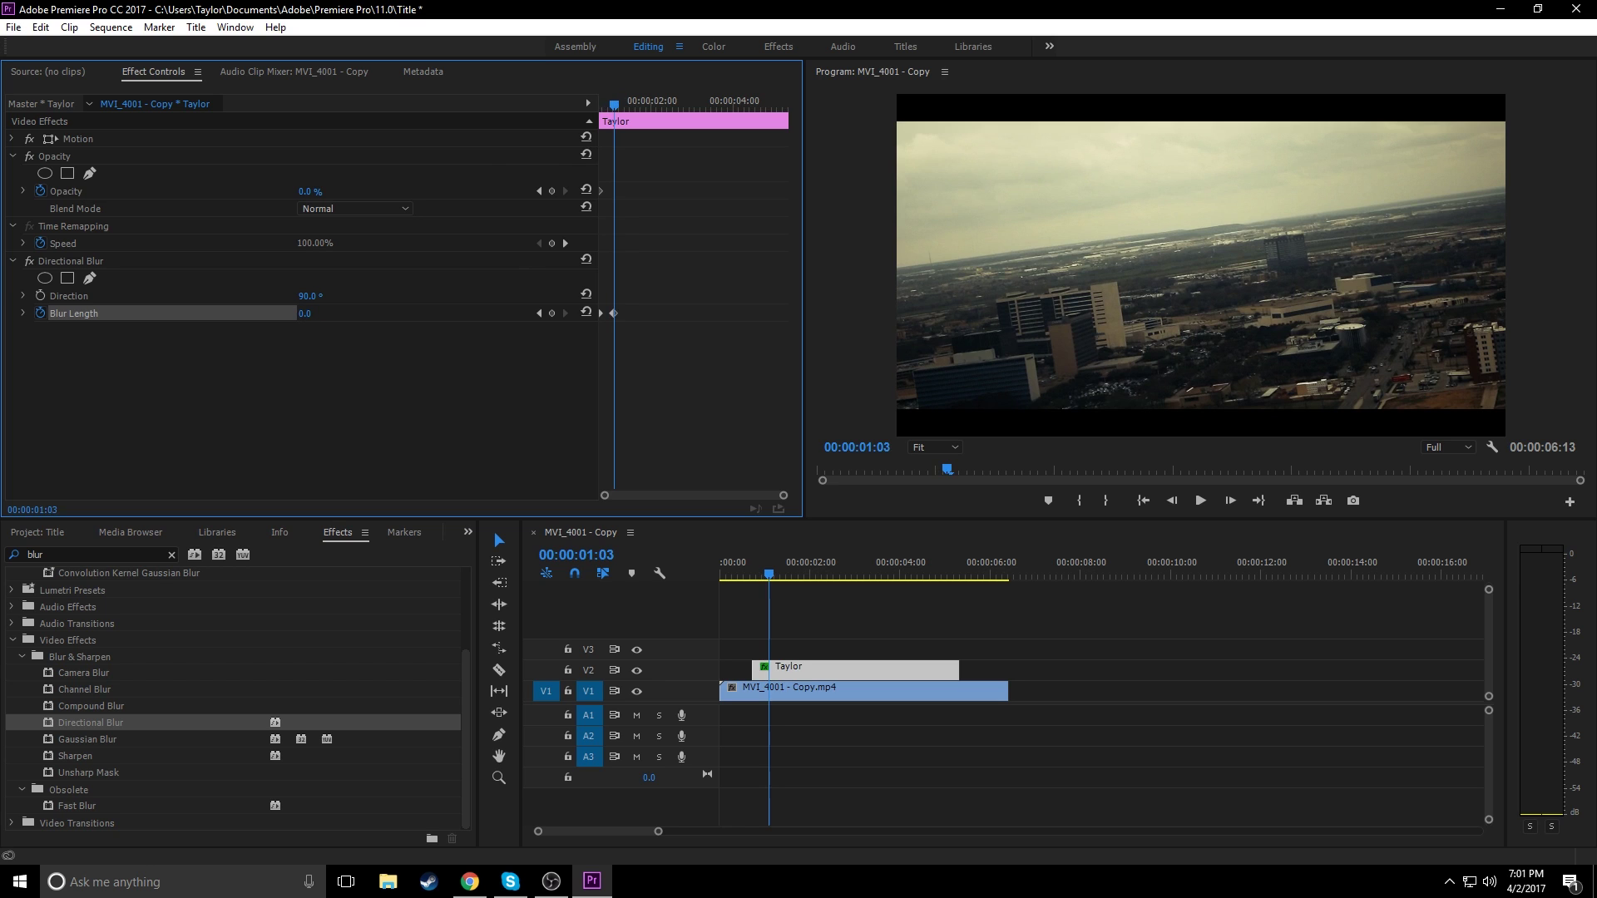
{"action": "left_click", "coordinate": [310, 192]}
{"action": "type", "text": "100"}
{"action": "key", "text": "Return"}
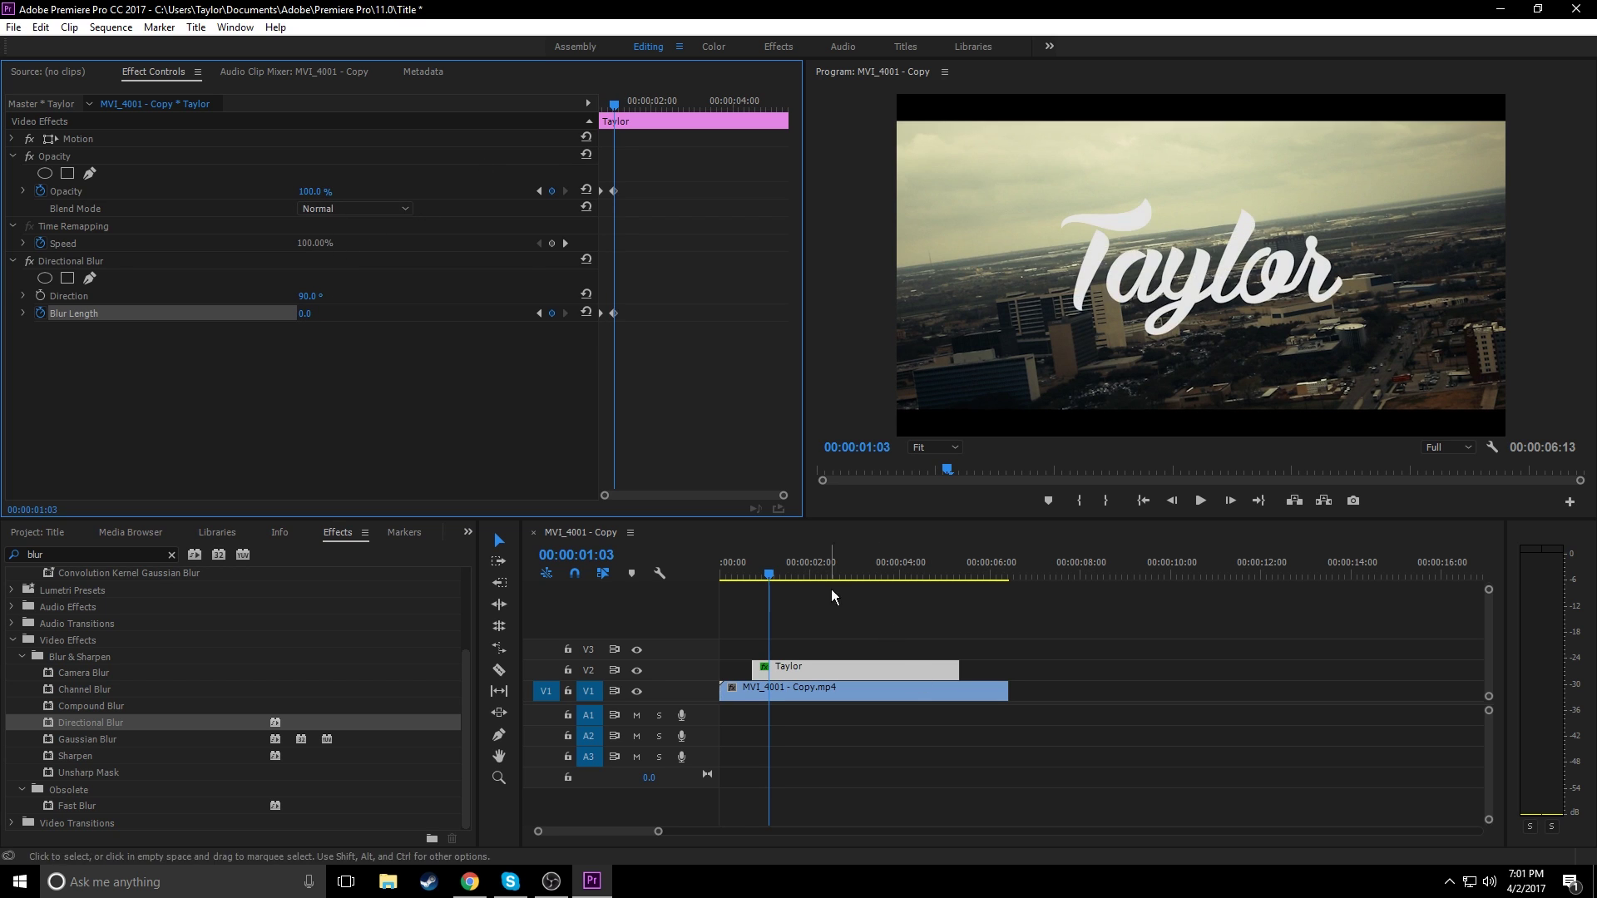
{"action": "left_click_drag", "start_coordinate": [770, 573], "coordinate": [737, 579]}
{"action": "key", "text": "space"}
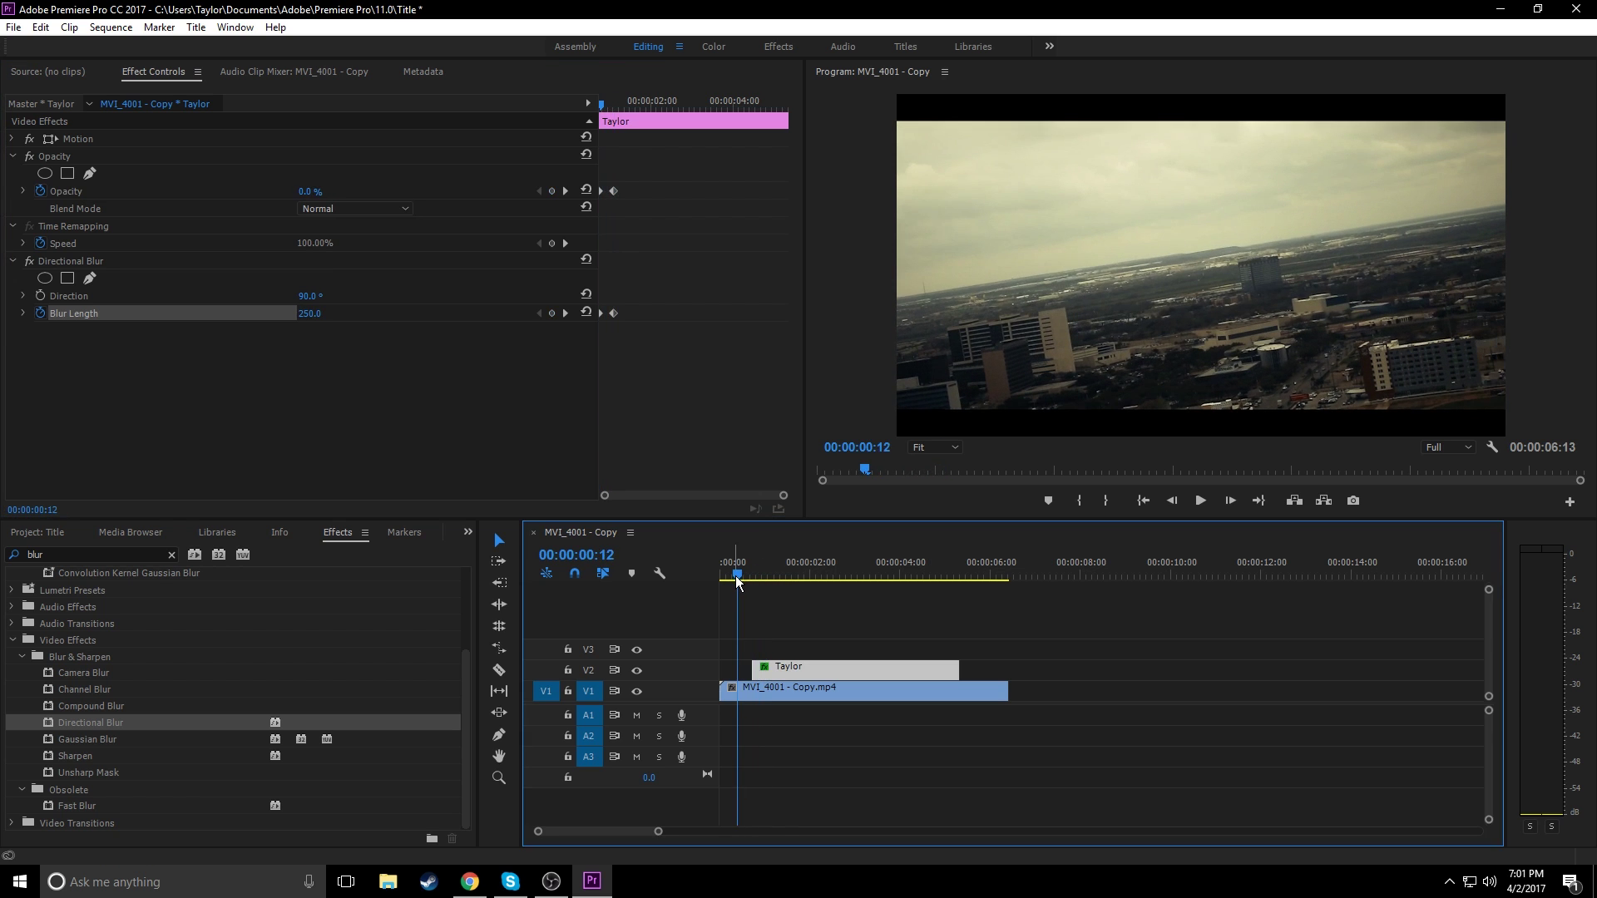
{"action": "key", "text": "space"}
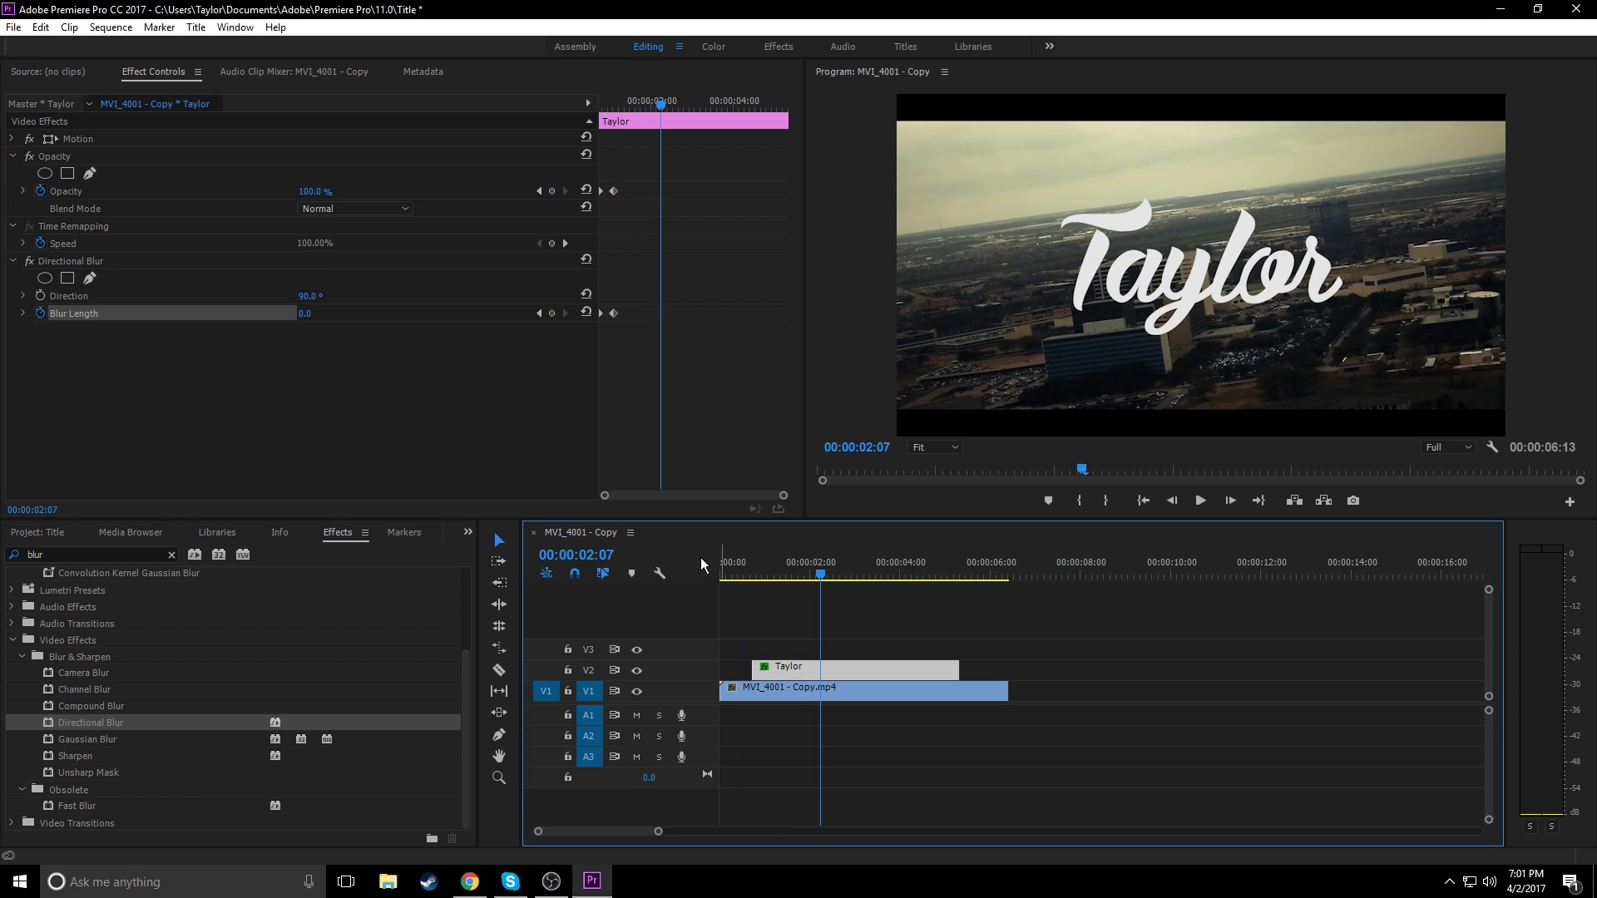
{"action": "left_click", "coordinate": [624, 315]}
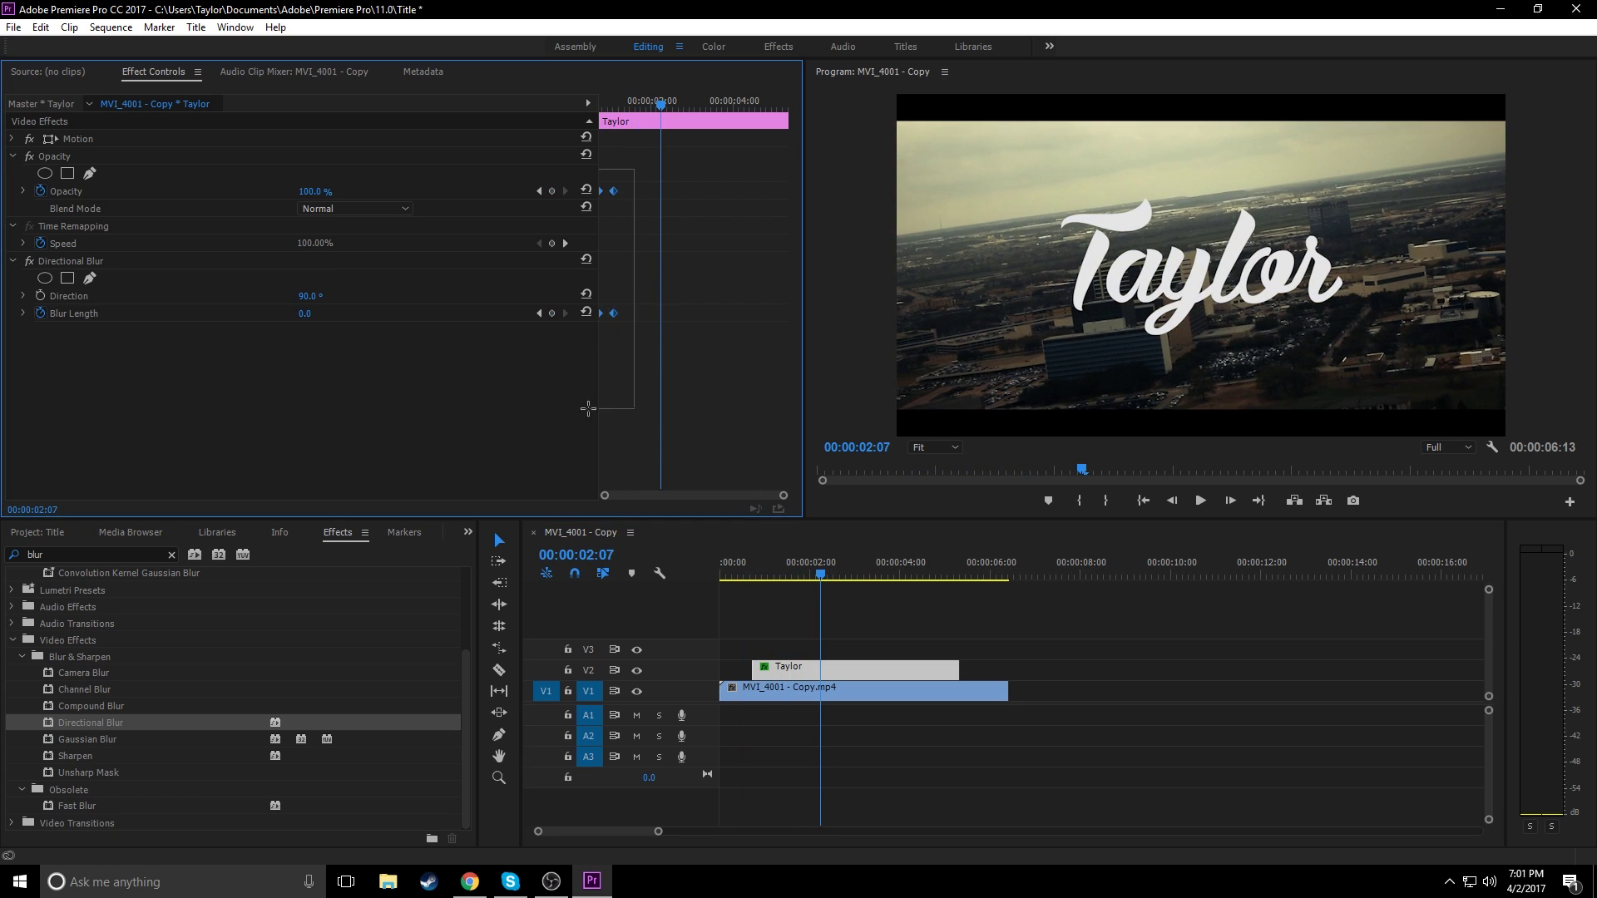
{"action": "right_click", "coordinate": [614, 313]}
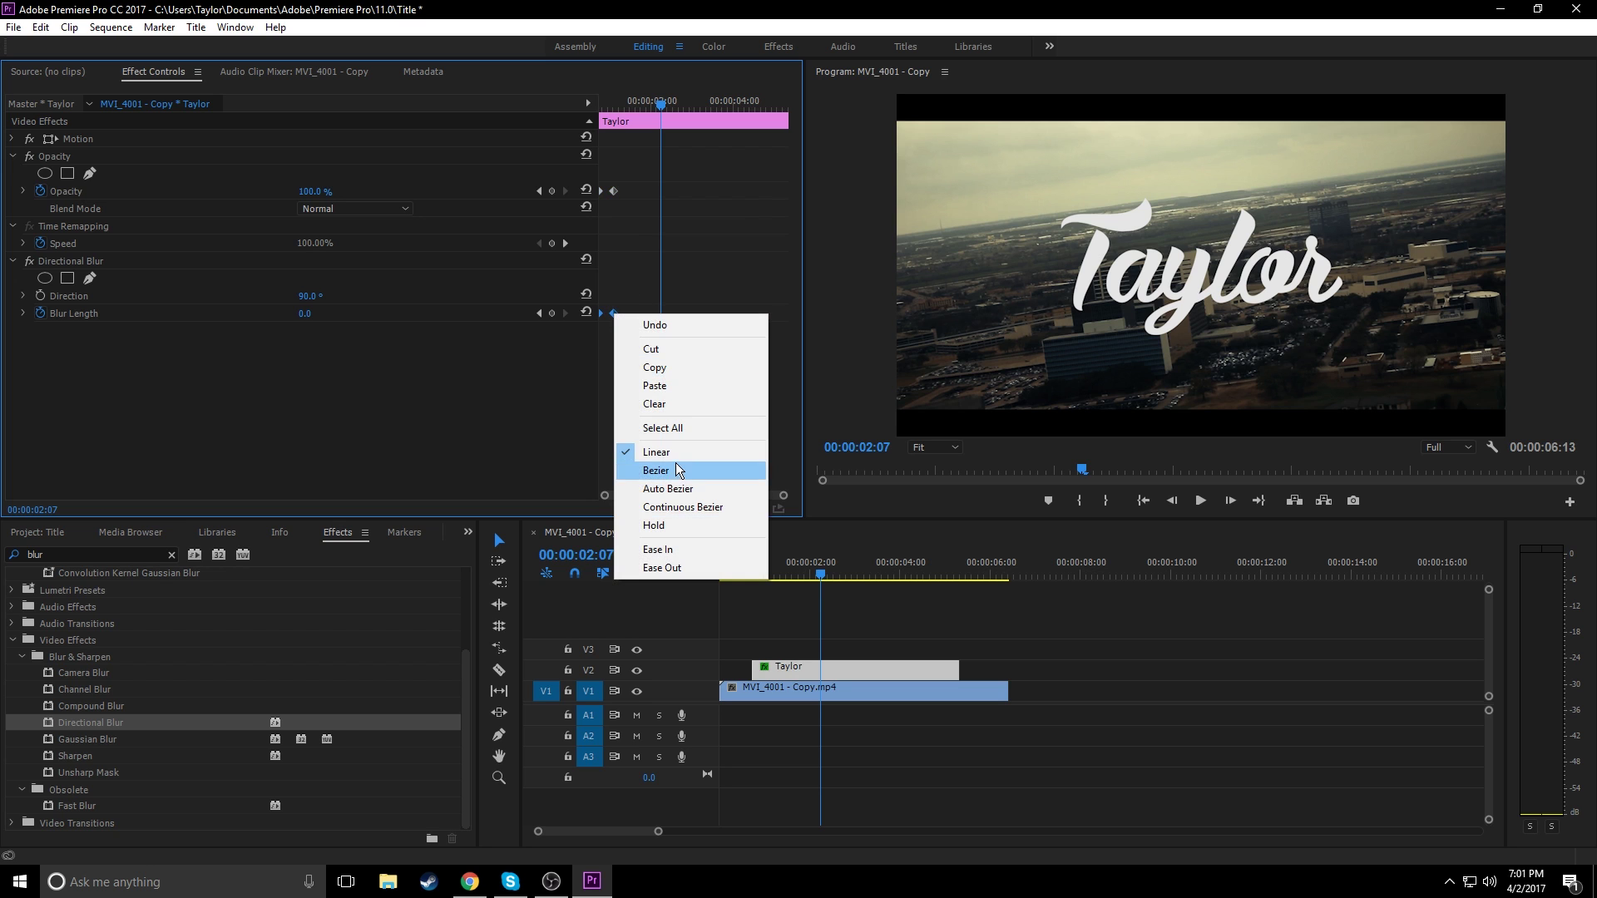
{"action": "left_click", "coordinate": [671, 489]}
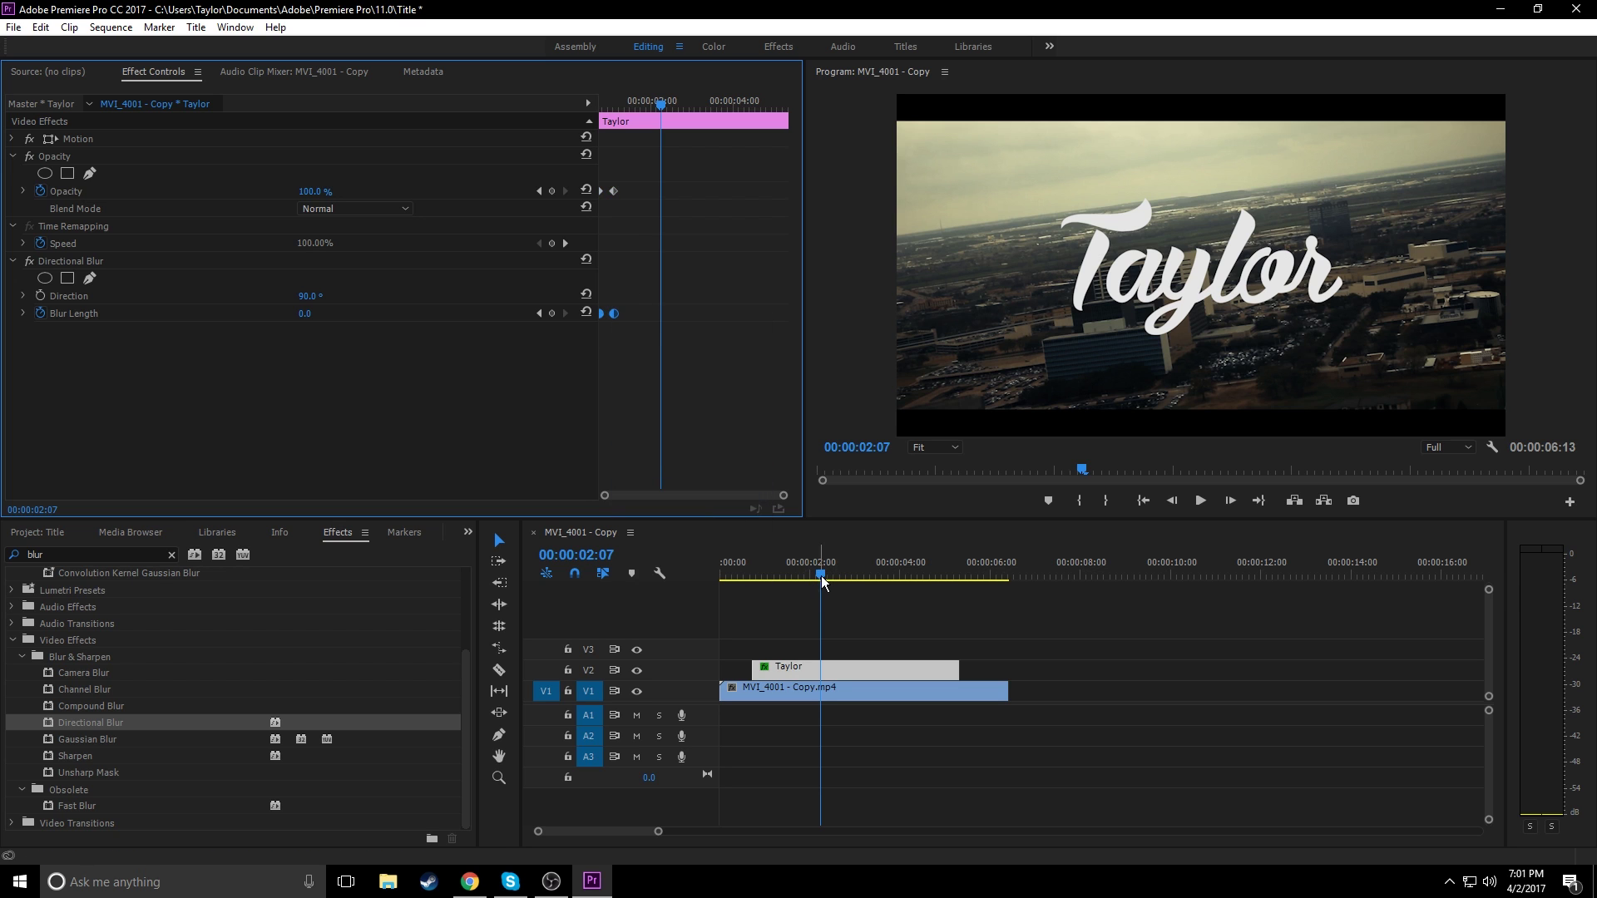
{"action": "left_click_drag", "start_coordinate": [822, 576], "coordinate": [746, 575]}
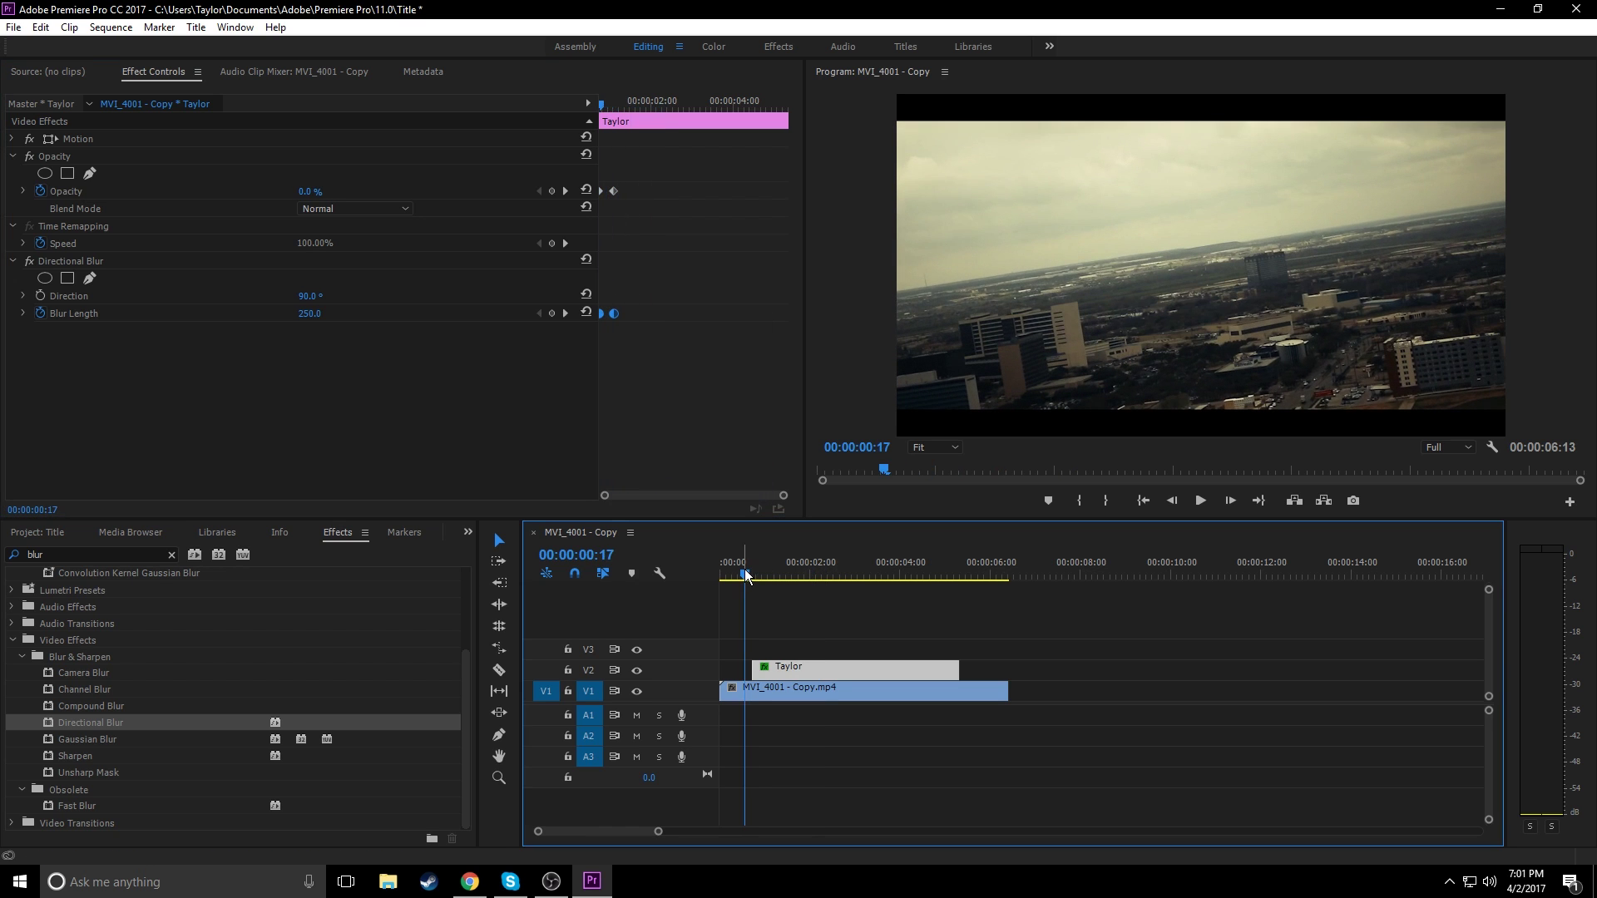
{"action": "key", "text": "space"}
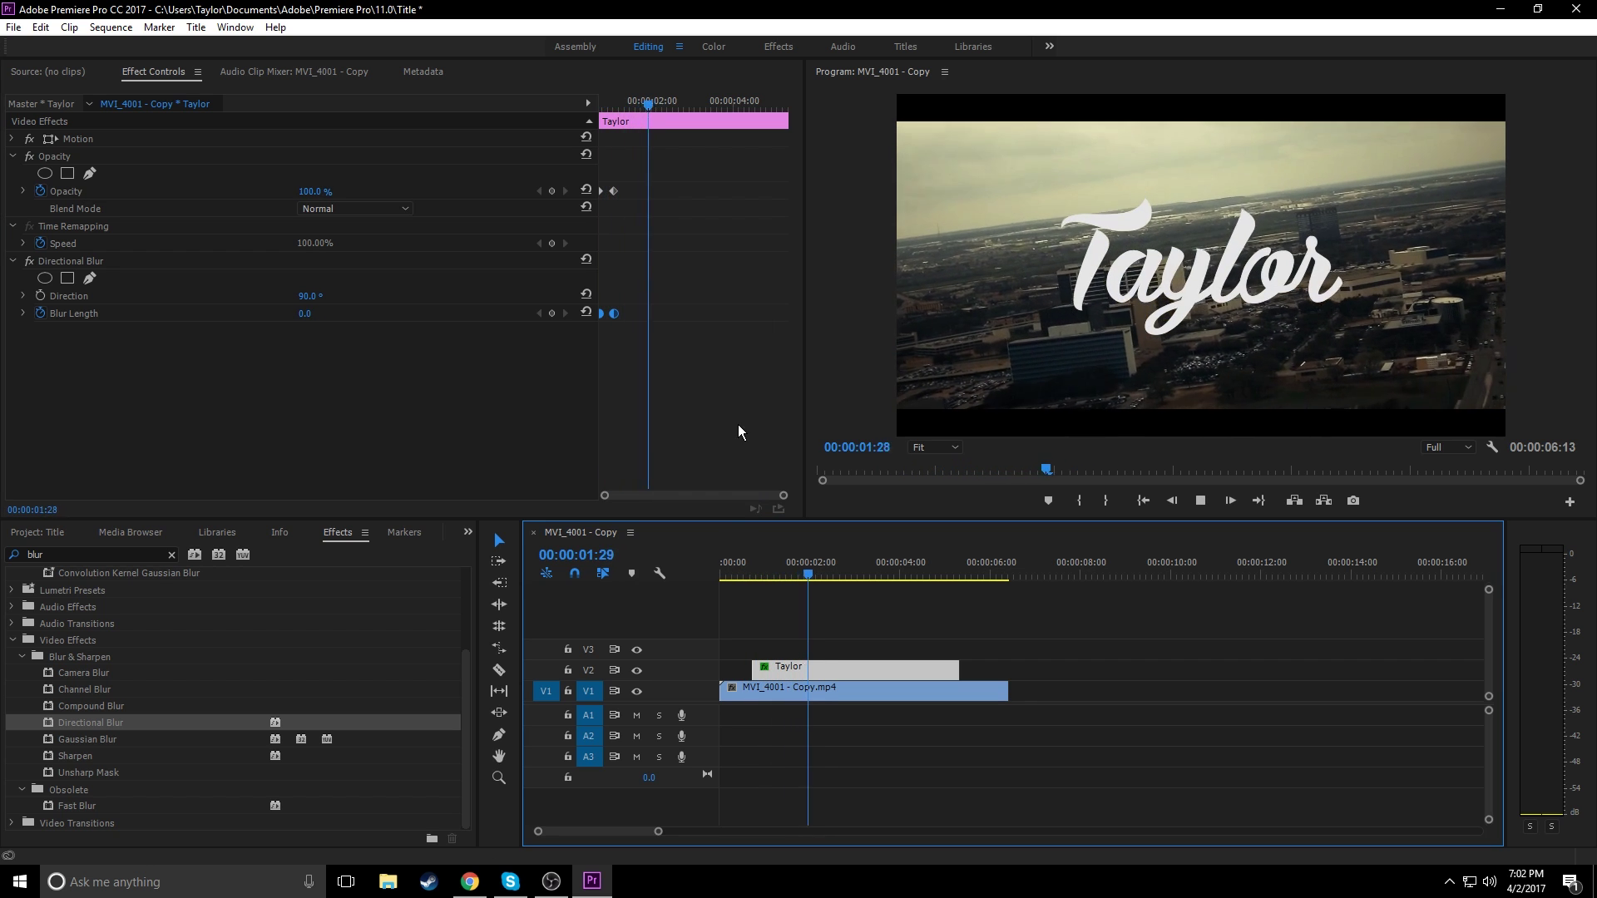
{"action": "key", "text": "space"}
{"action": "left_click_drag", "start_coordinate": [663, 104], "coordinate": [616, 106]}
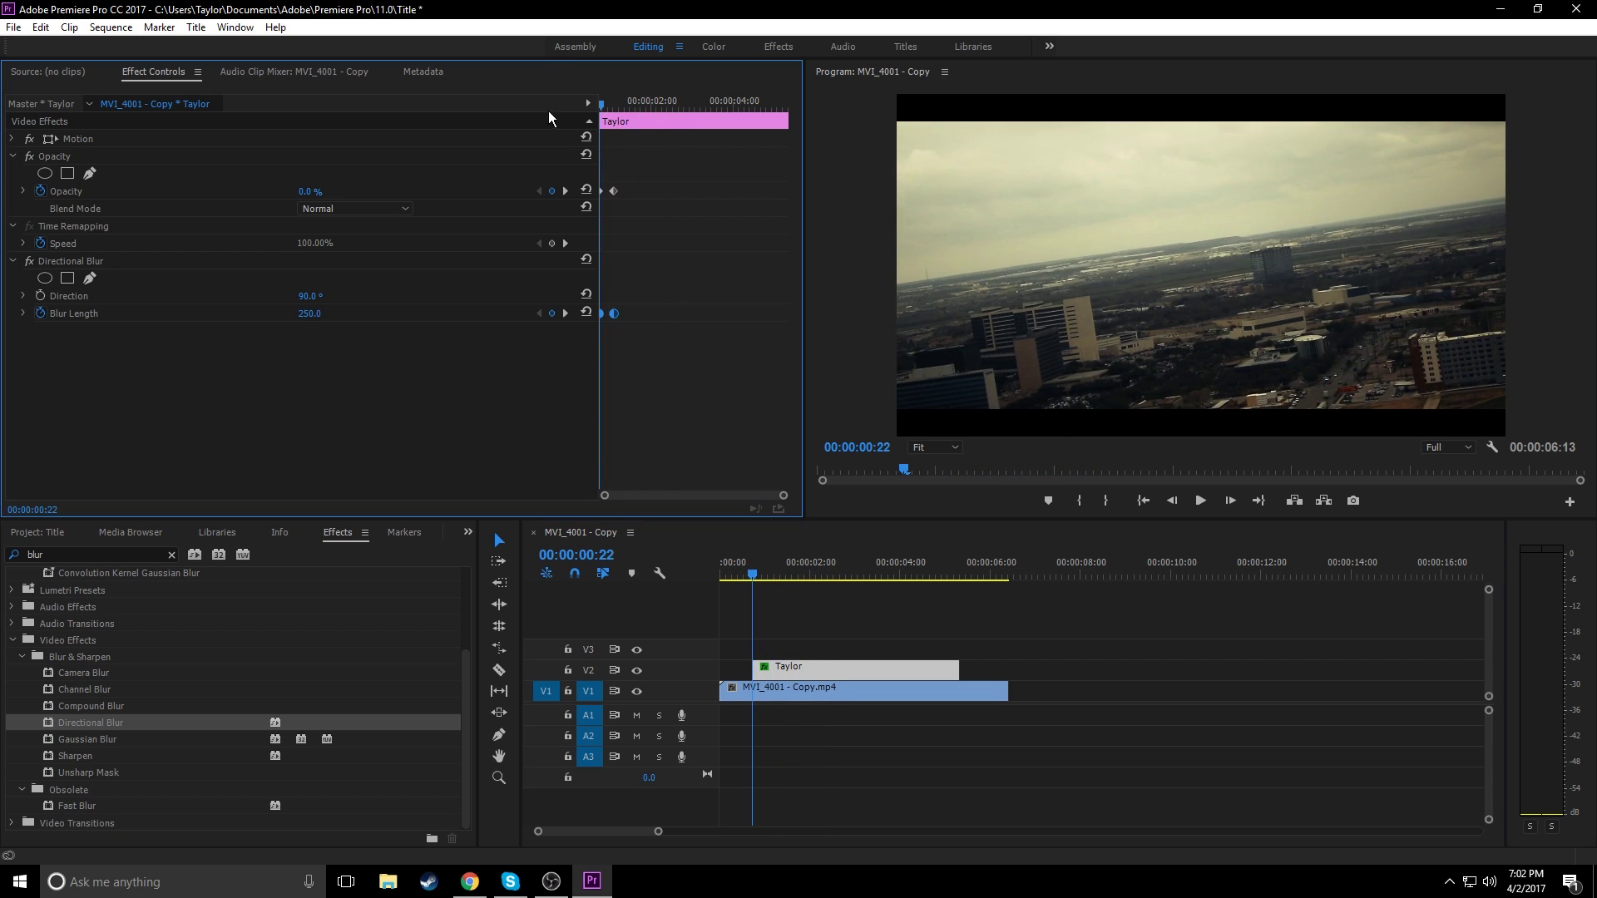
{"action": "left_click", "coordinate": [737, 570]}
{"action": "key", "text": "space"}
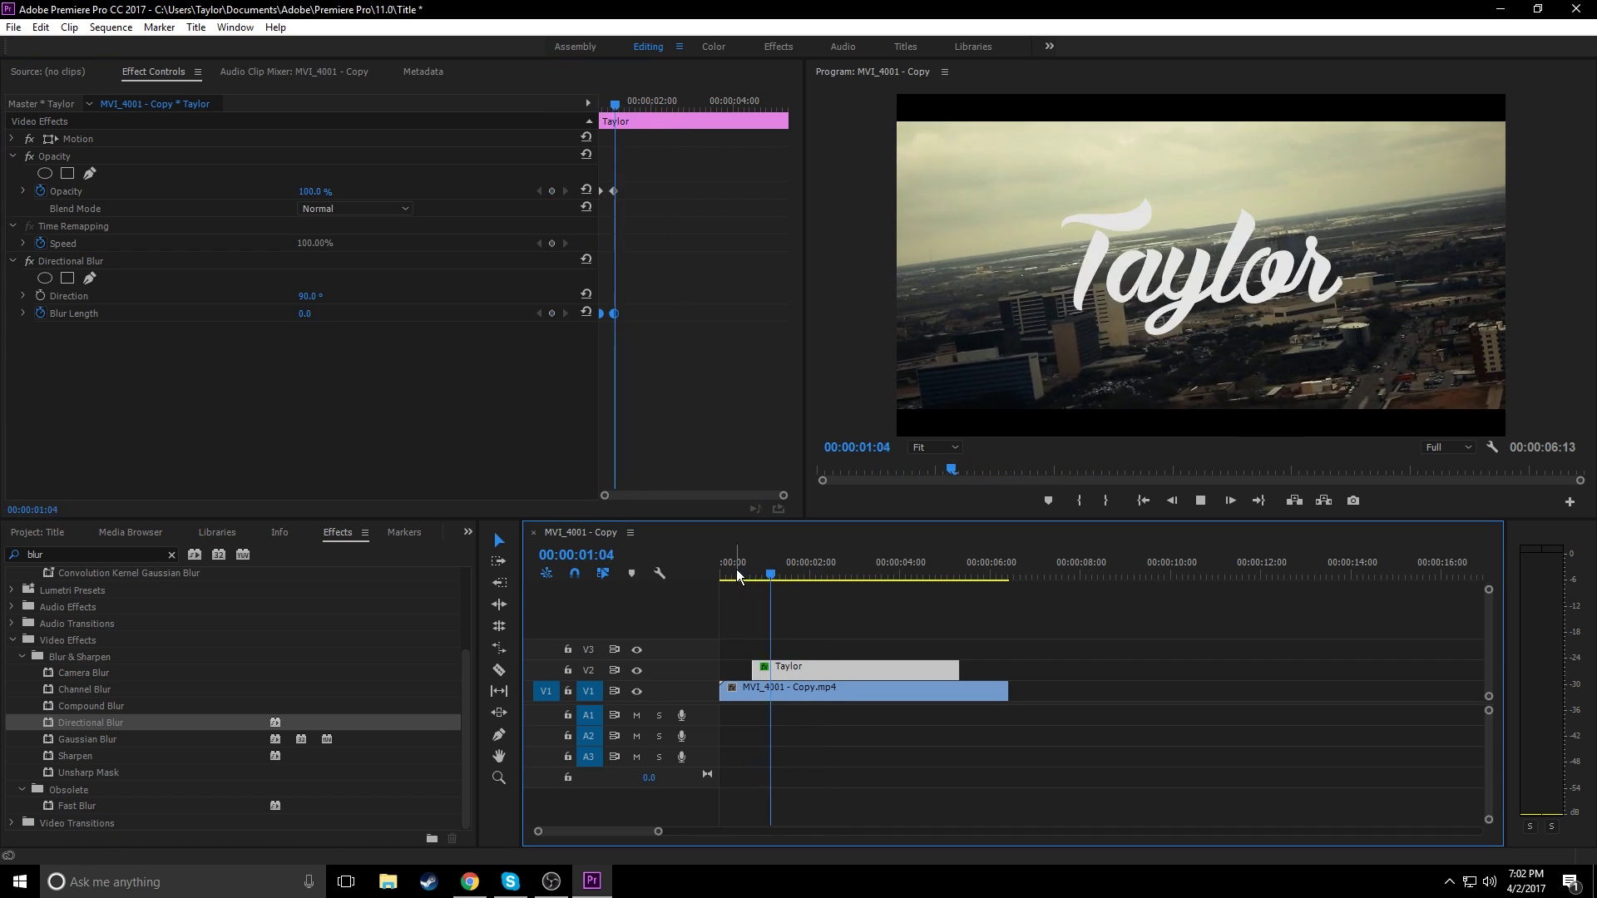
{"action": "key", "text": "space"}
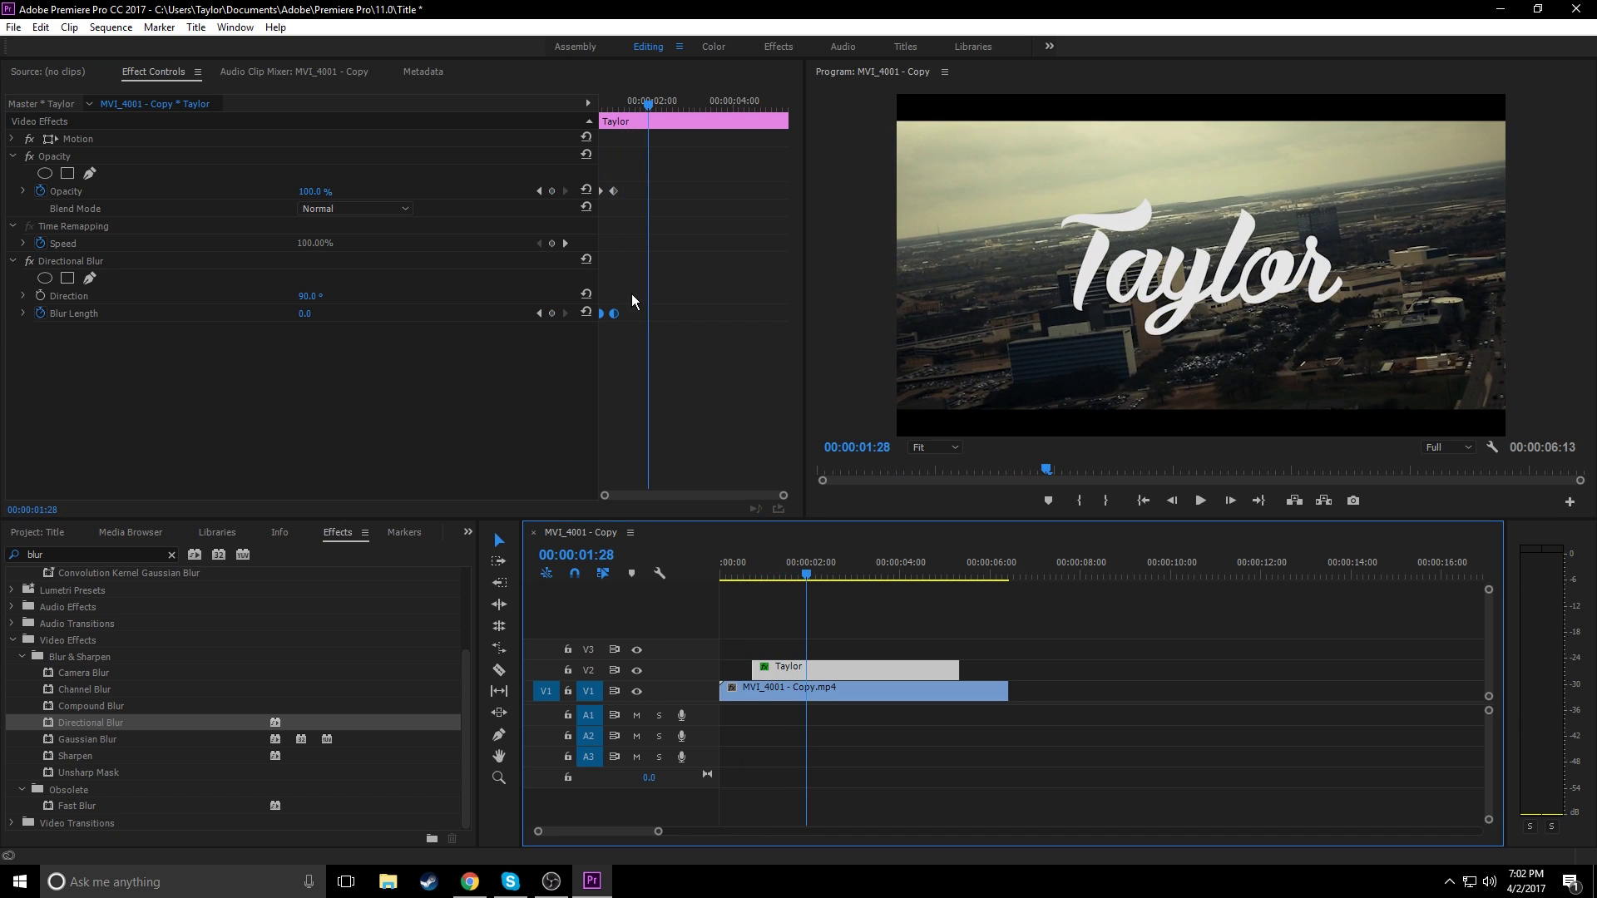
{"action": "left_click_drag", "start_coordinate": [647, 103], "coordinate": [607, 101]}
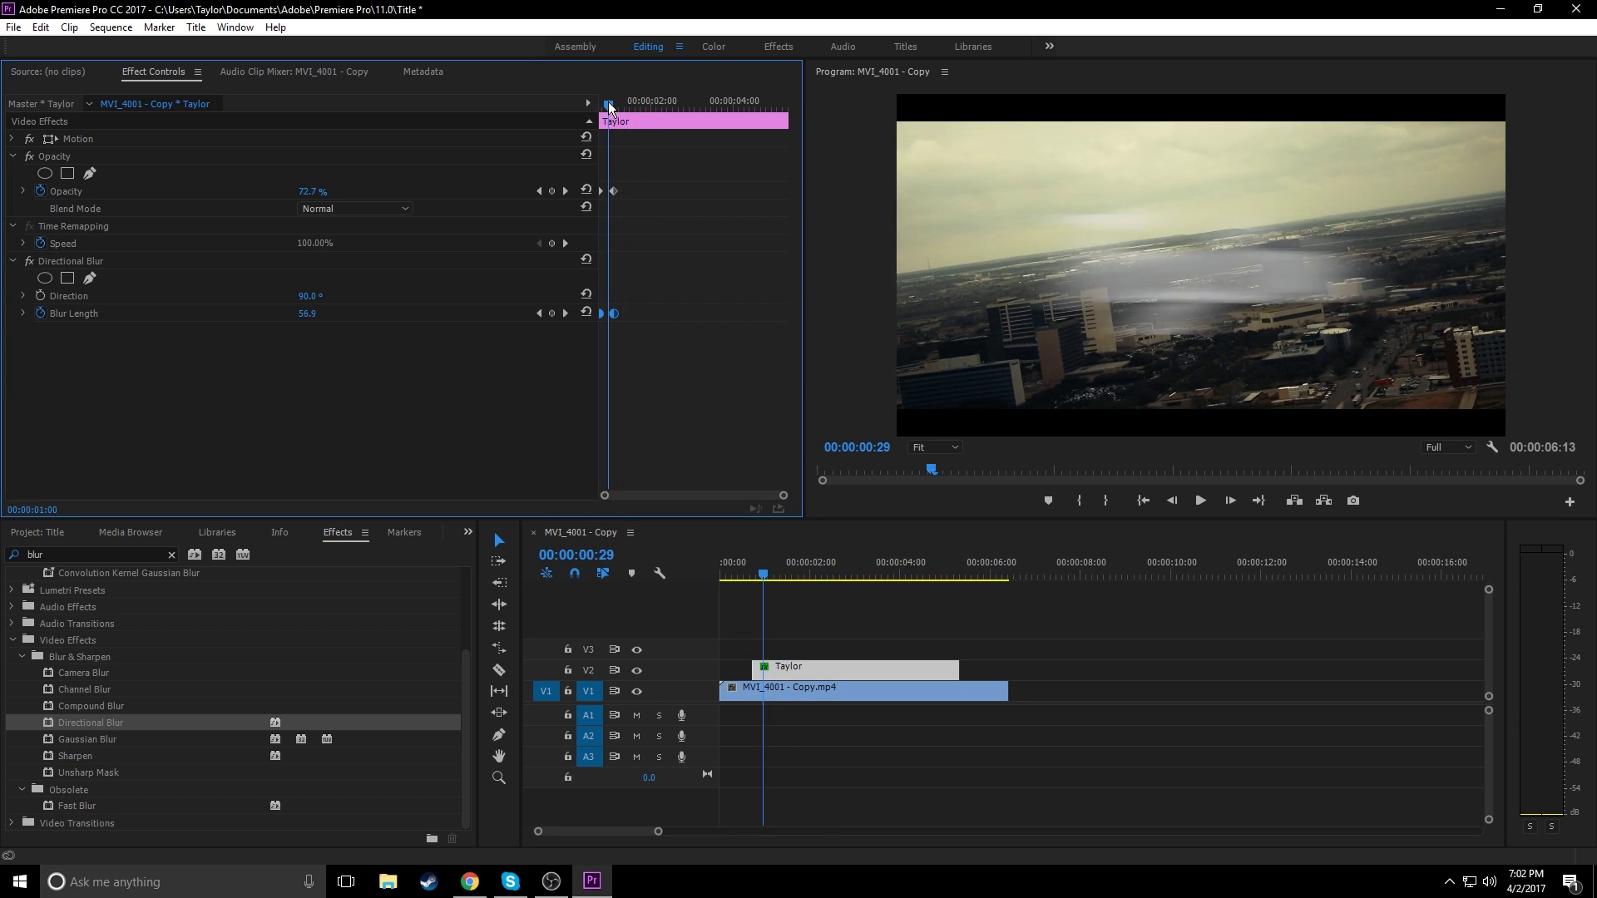
{"action": "key", "text": "space"}
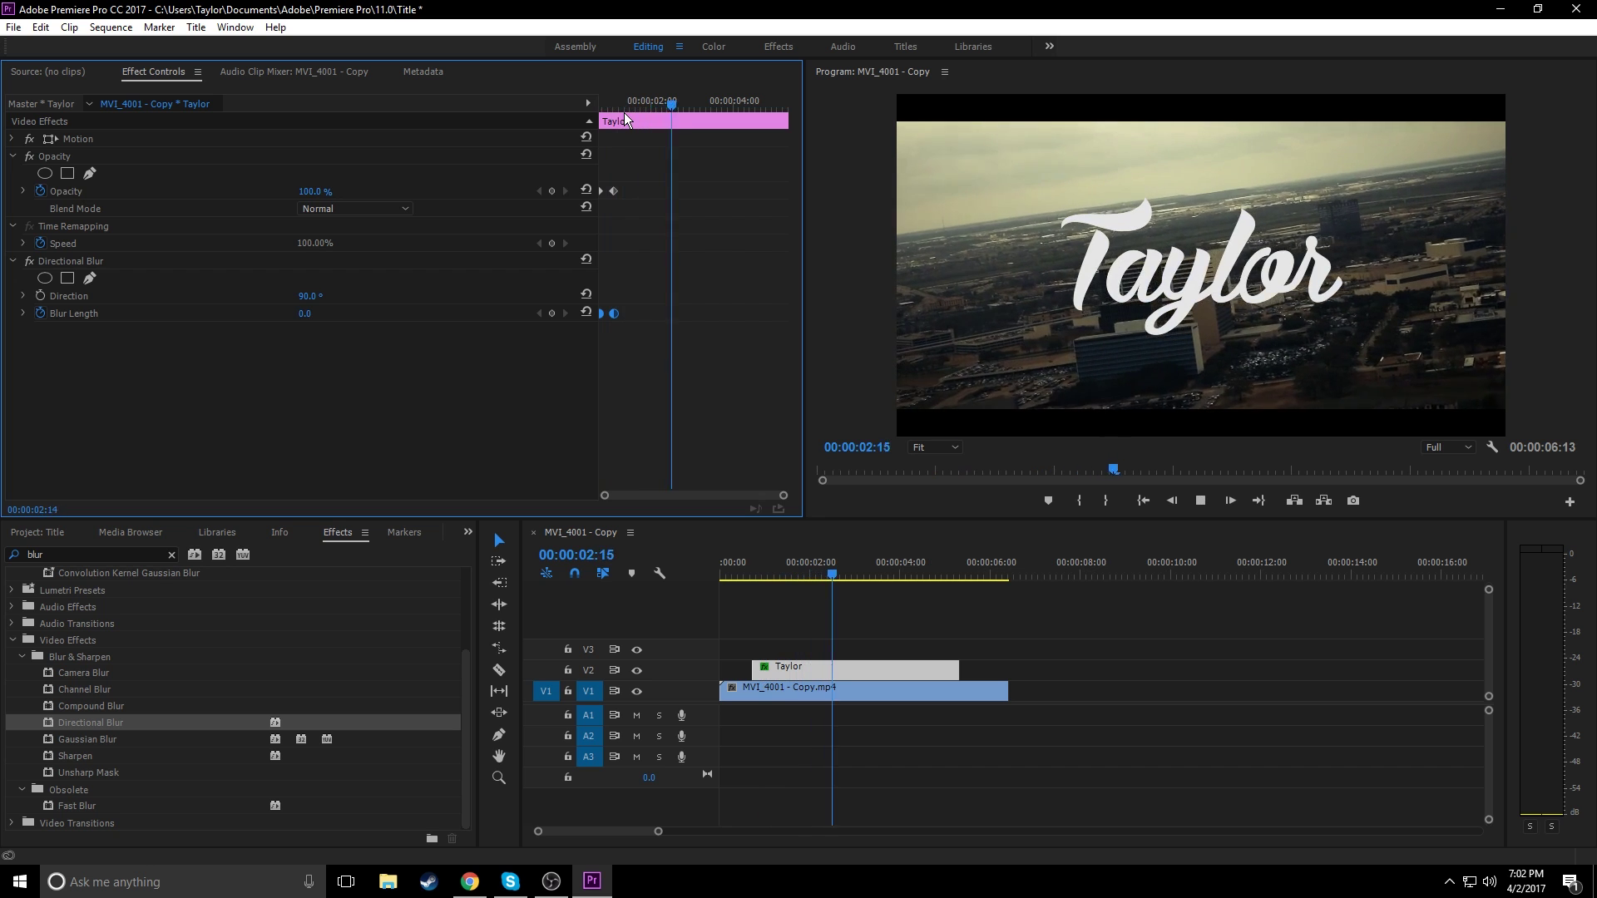
{"action": "key", "text": "space"}
{"action": "left_click", "coordinate": [860, 580]}
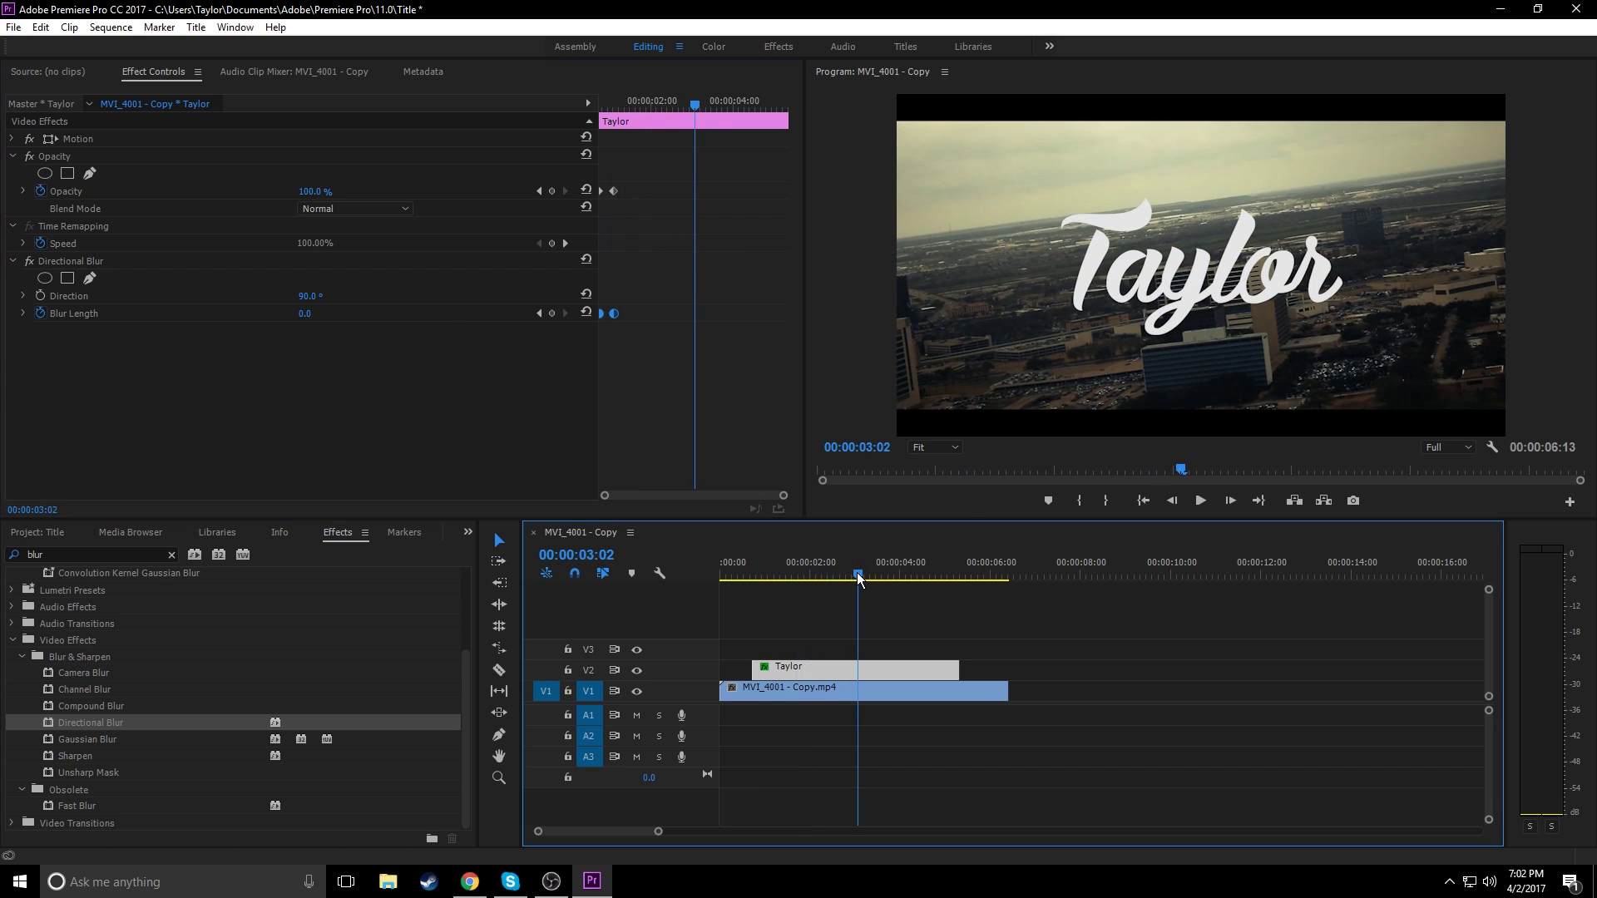
Step: Add a Blur Length keyframe holding 0 at about 00:00:03:15
{"action": "left_click_drag", "start_coordinate": [859, 580], "coordinate": [878, 574]}
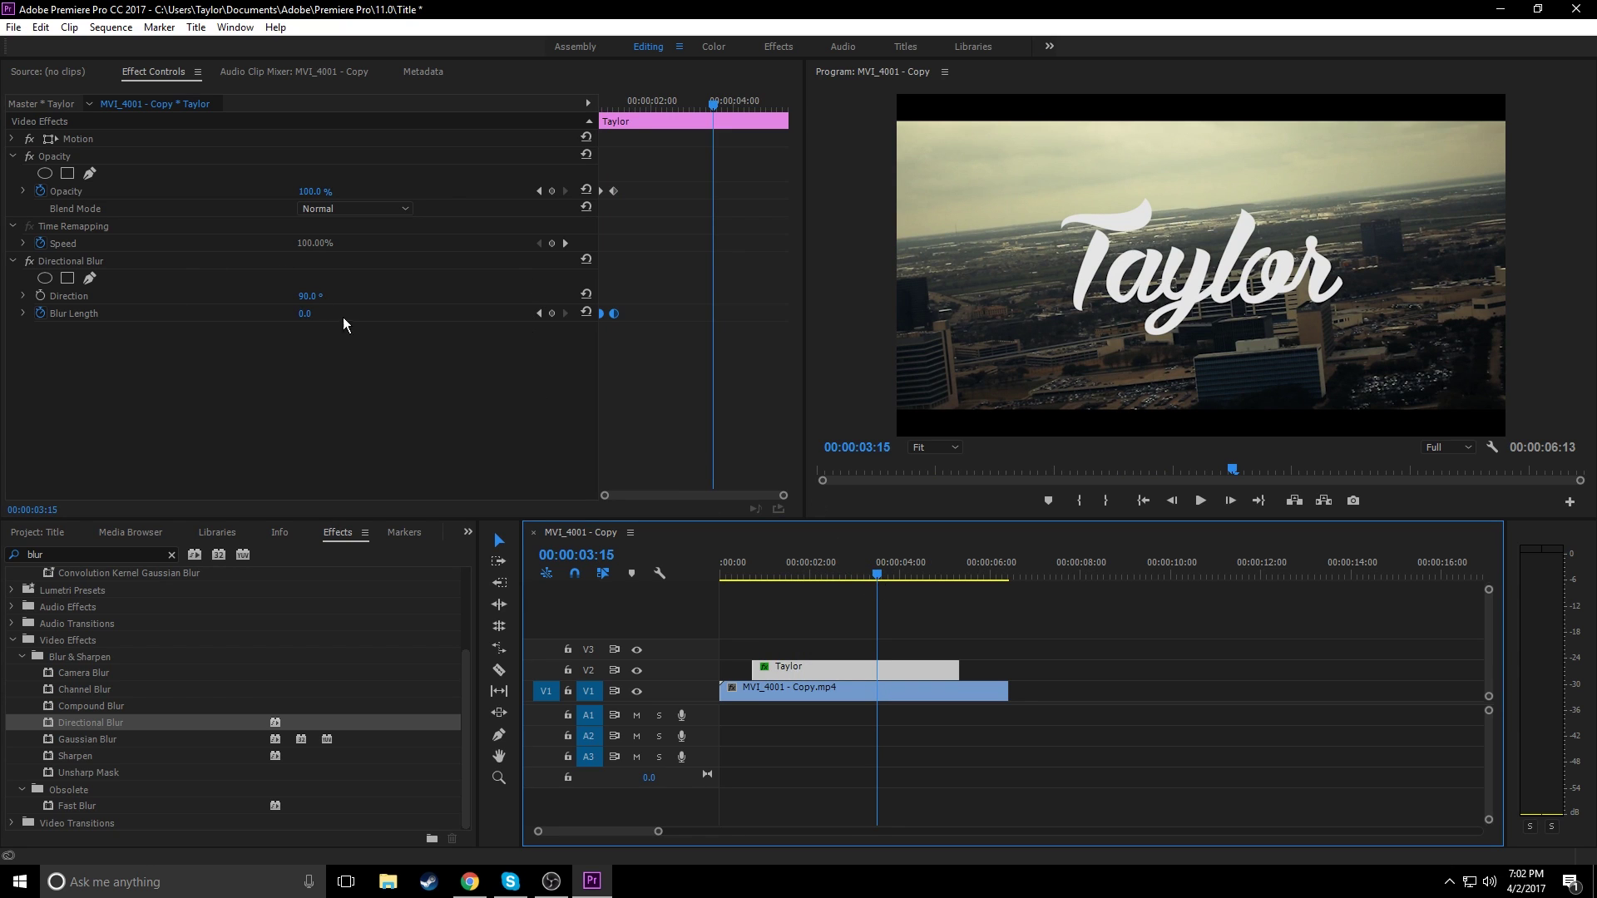
{"action": "left_click", "coordinate": [551, 314]}
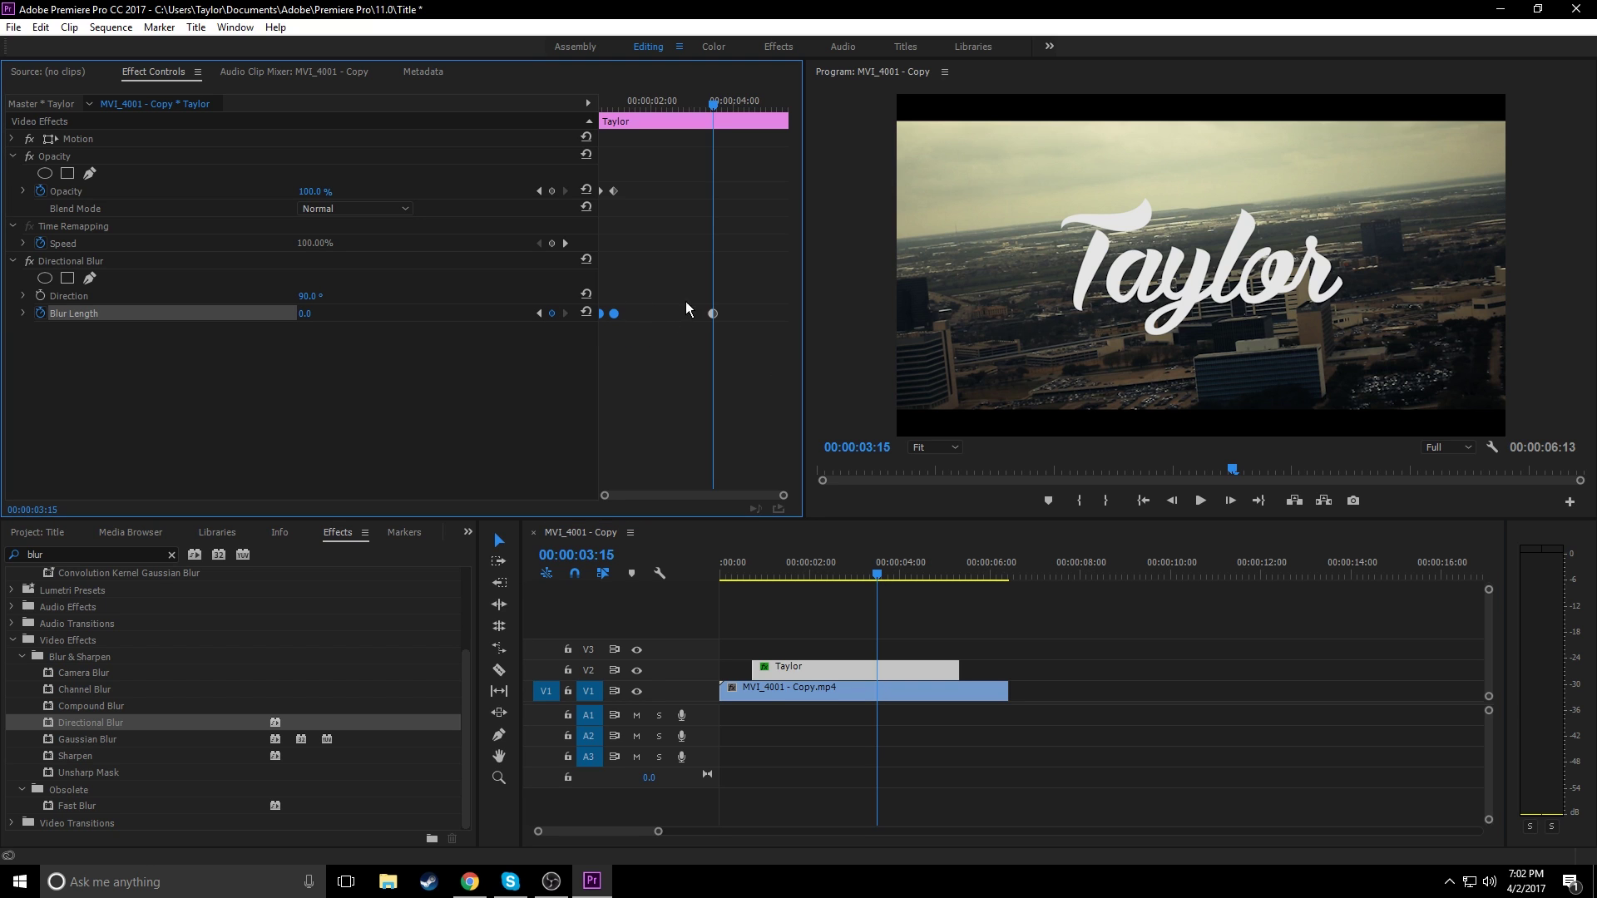
{"action": "left_click_drag", "start_coordinate": [712, 103], "coordinate": [715, 104]}
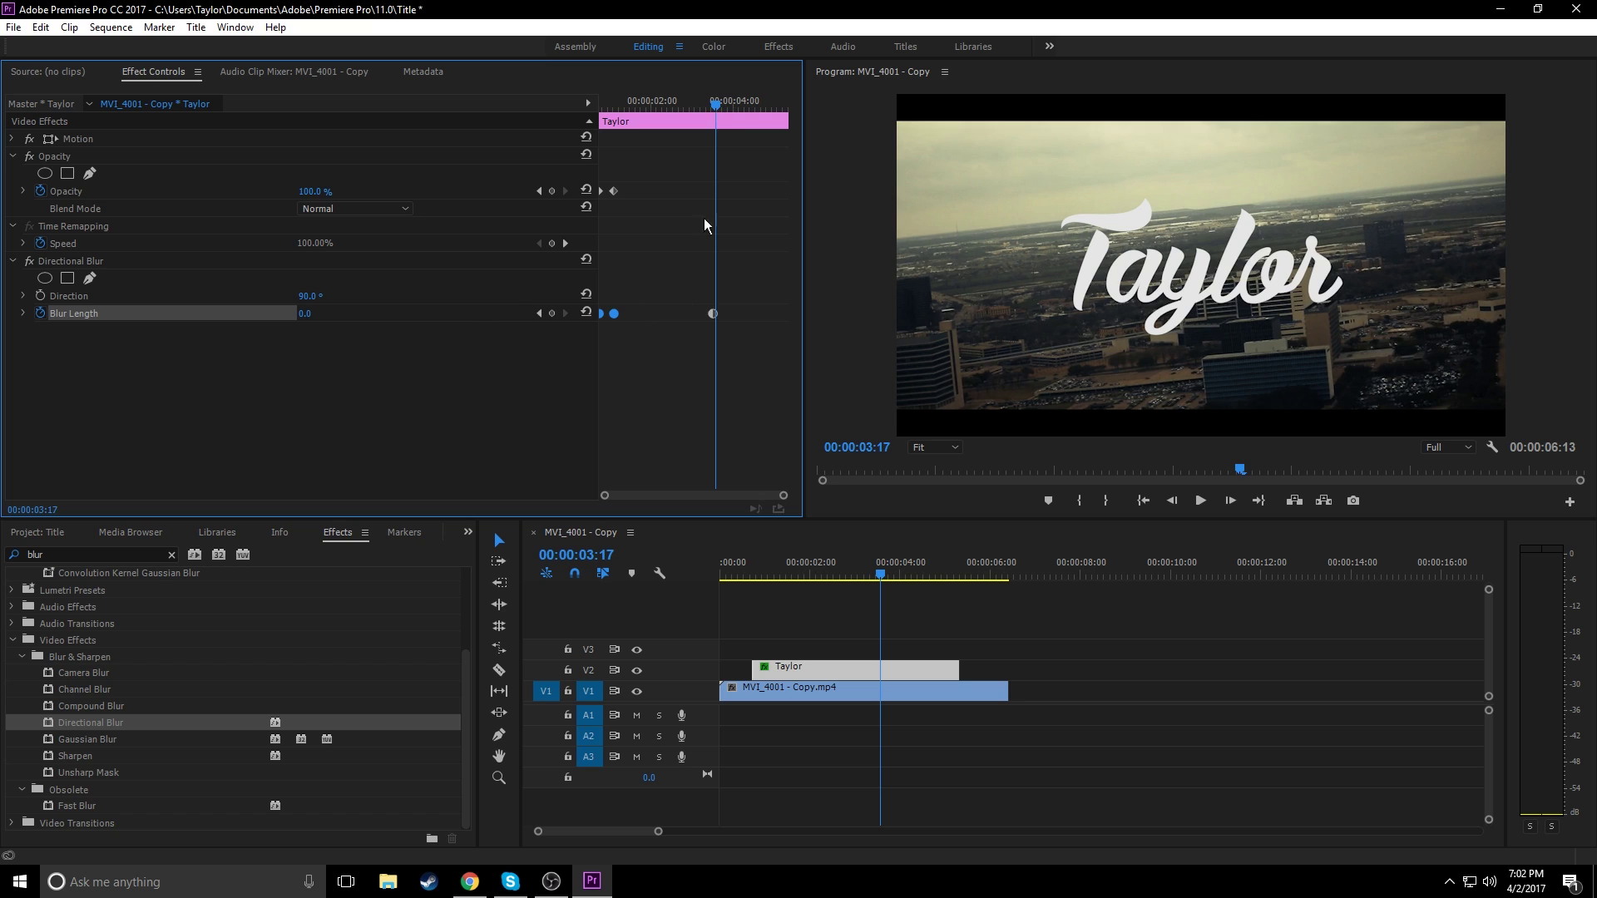
{"action": "left_click", "coordinate": [777, 552]}
{"action": "key", "text": "Right"}
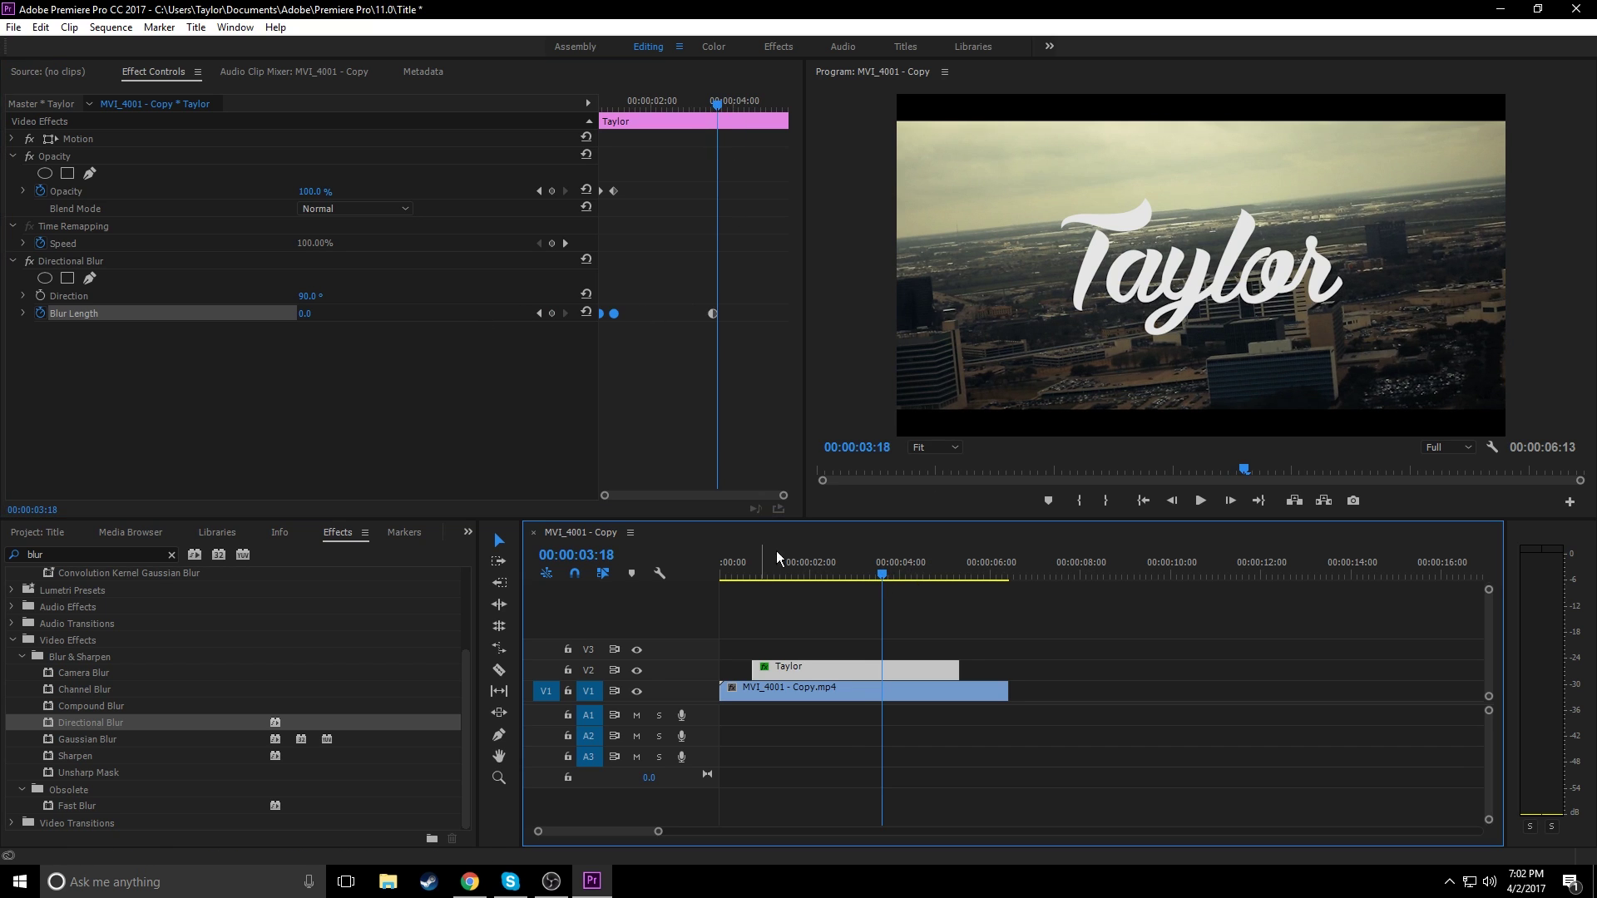
Step: Set Blur Length to 20 one frame after the 0 keyframe
{"action": "left_click", "coordinate": [304, 313]}
{"action": "left_click", "coordinate": [337, 308]}
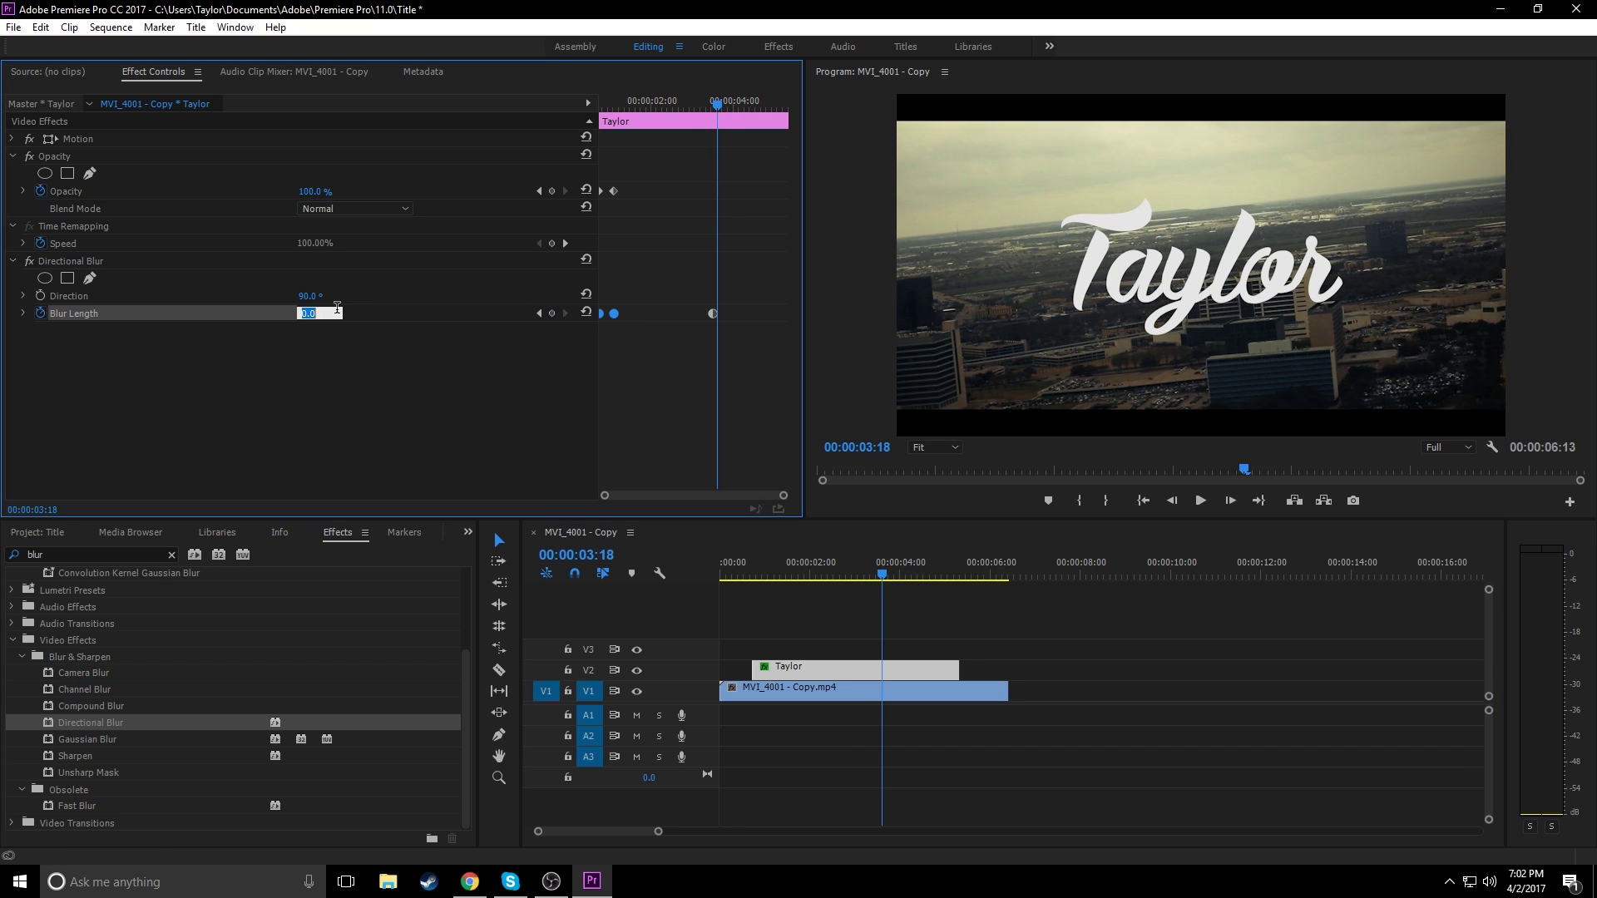
{"action": "key", "text": "Return"}
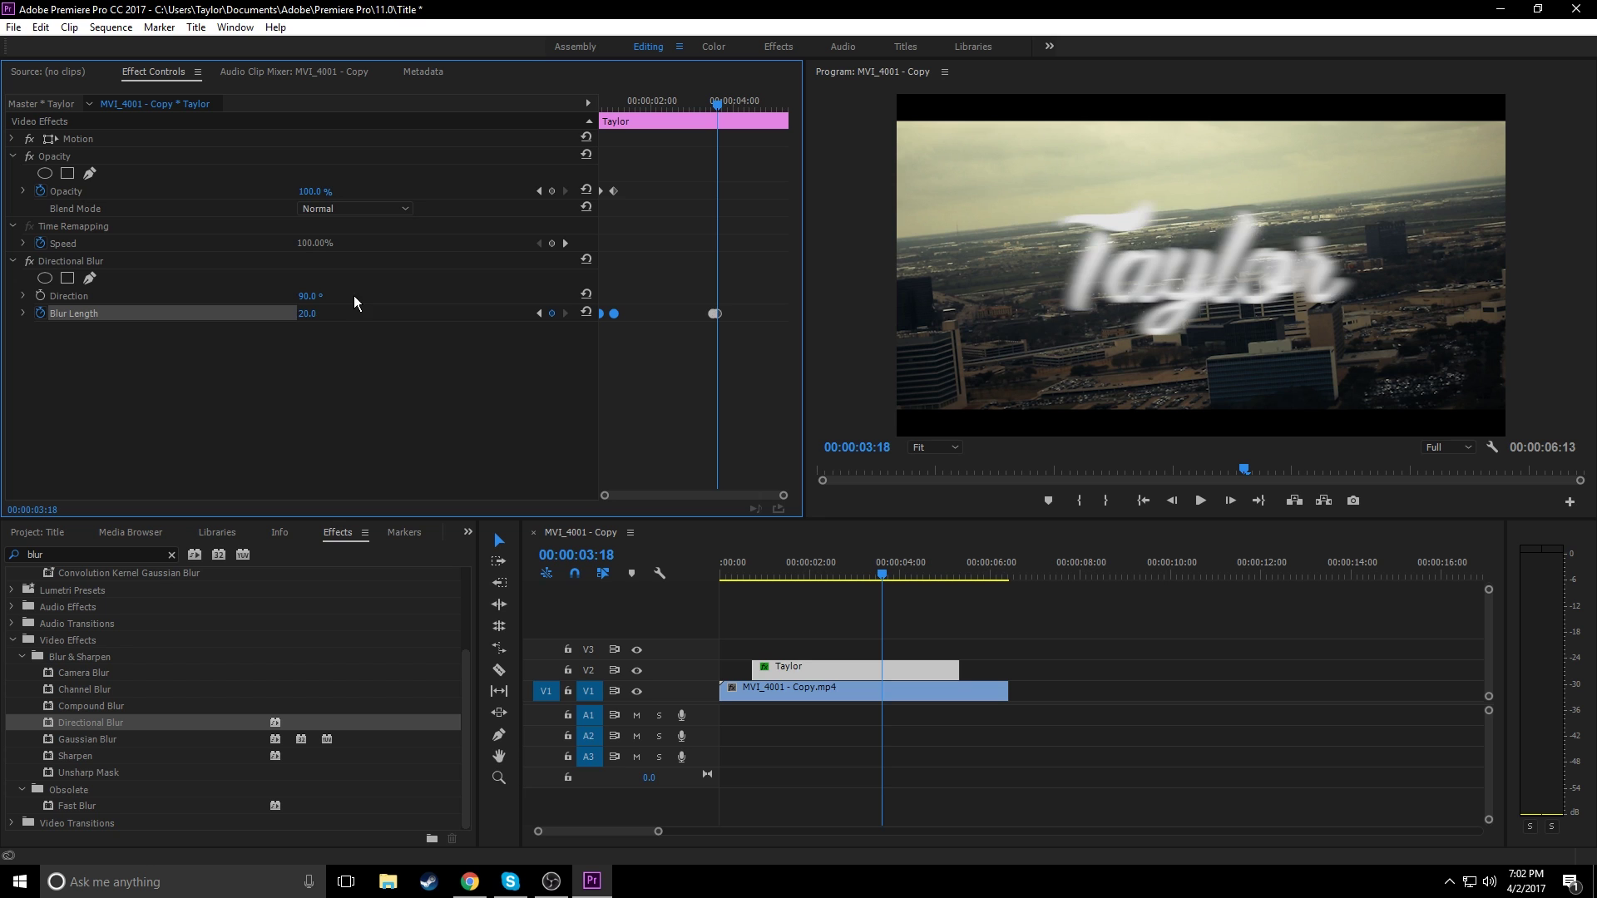
{"action": "key", "text": "Right"}
{"action": "key", "text": "Right"}
{"action": "key", "text": "Right"}
{"action": "key", "text": "Right"}
{"action": "key", "text": "Right"}
{"action": "key", "text": "Right"}
{"action": "key", "text": "Right"}
{"action": "key", "text": "Right"}
{"action": "key", "text": "Right"}
{"action": "key", "text": "Right"}
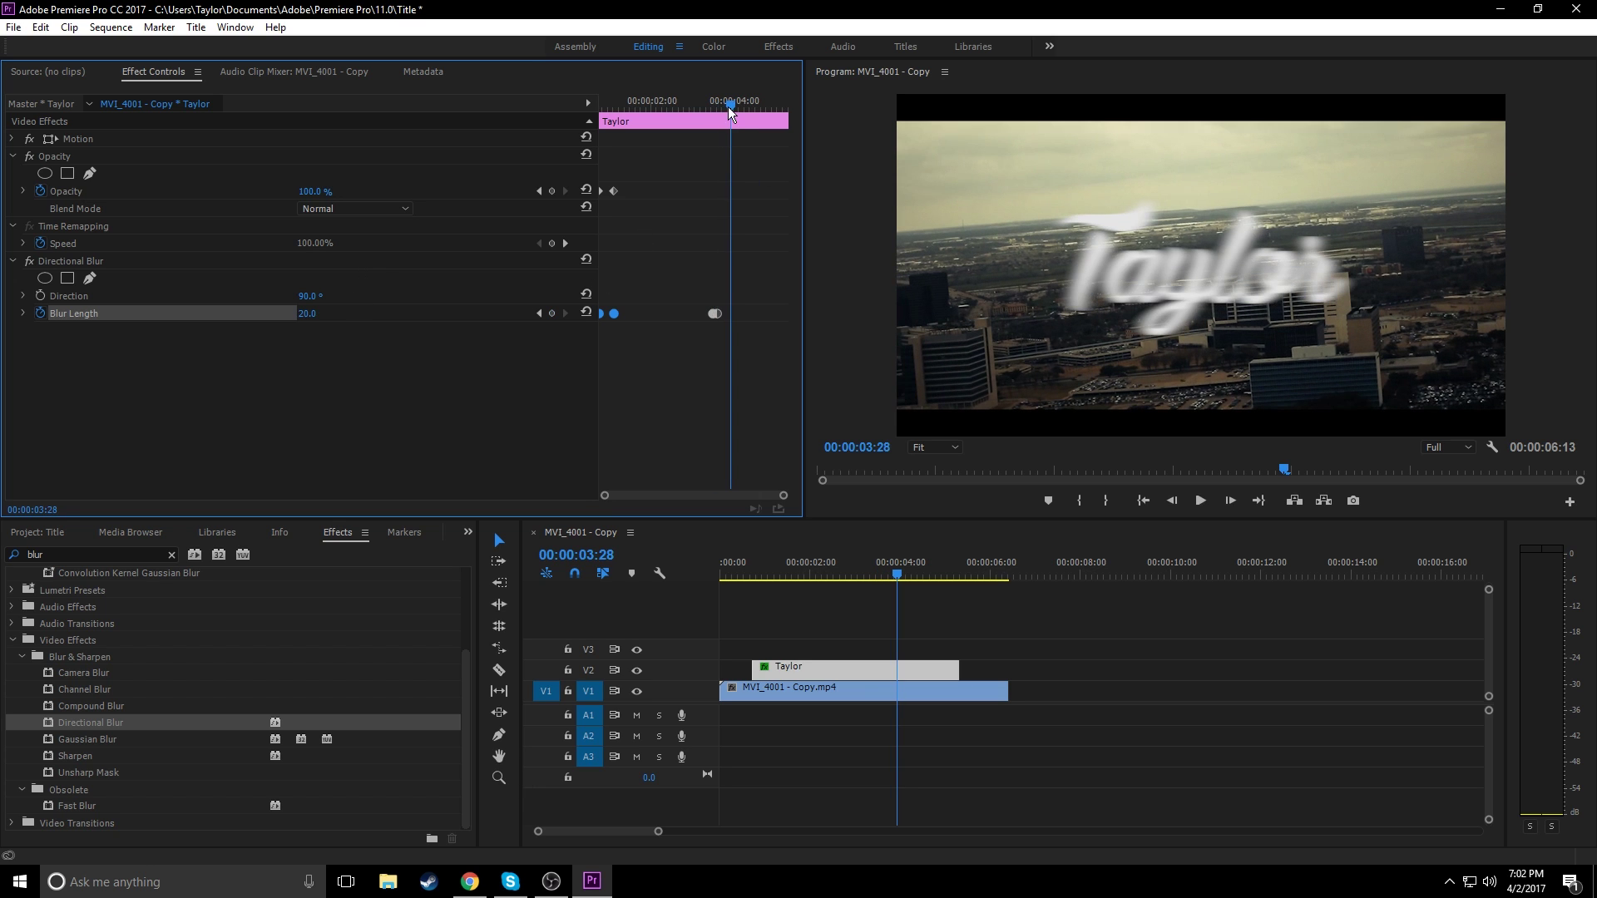
Step: Paste a Blur Length 0 keyframe at 00:00:03:24 and play back the glitch
{"action": "left_click_drag", "start_coordinate": [730, 106], "coordinate": [726, 106]}
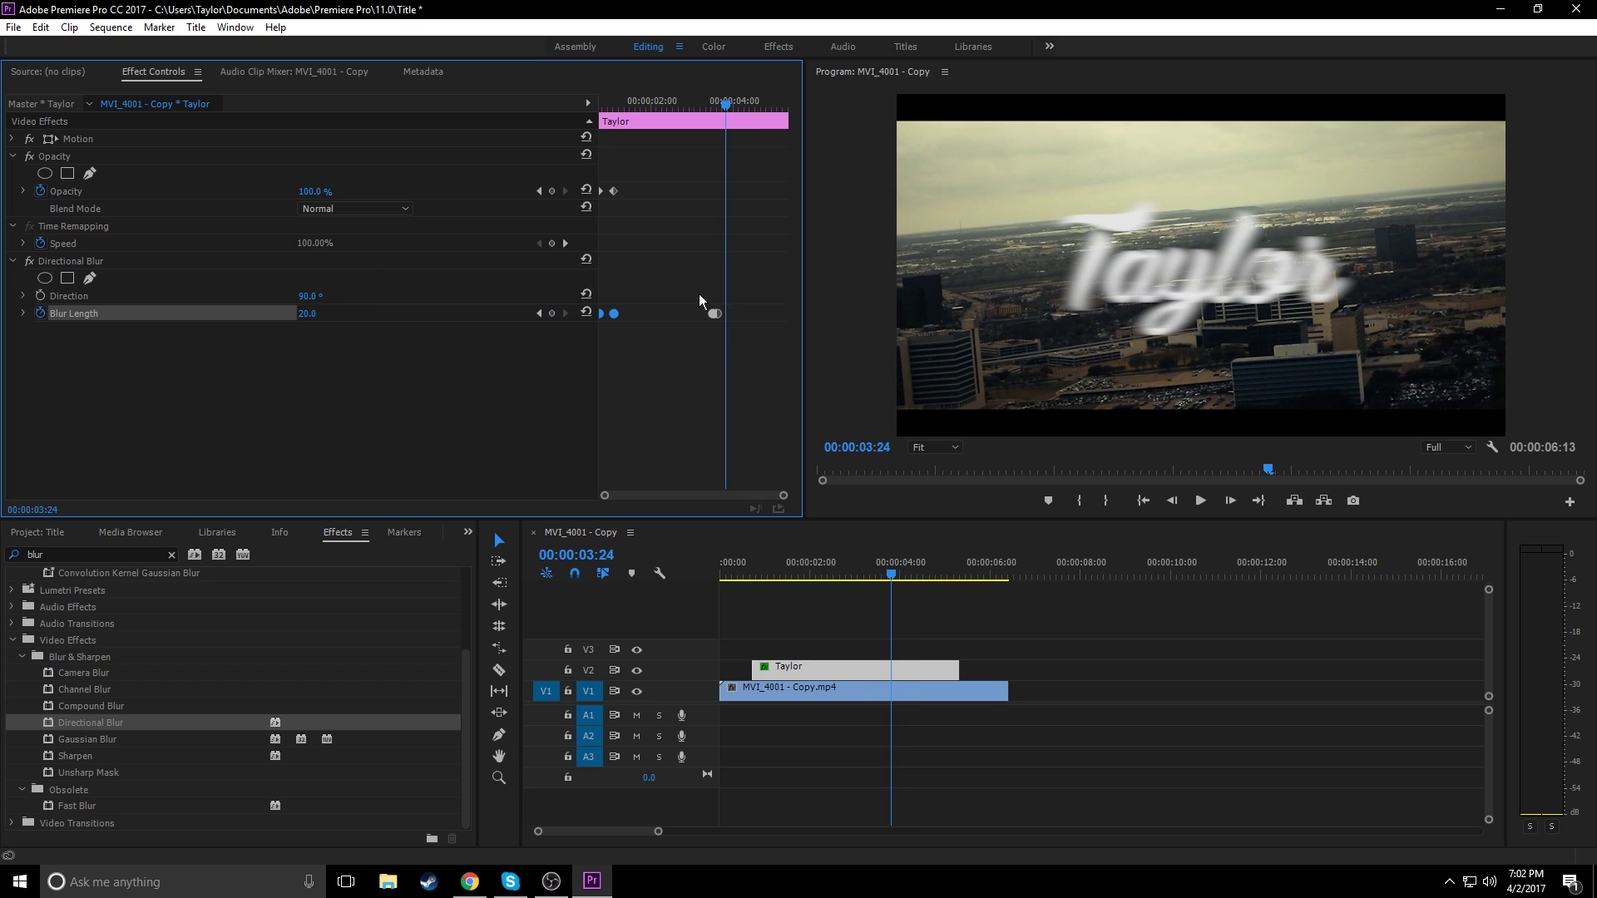
{"action": "left_click_drag", "start_coordinate": [699, 292], "coordinate": [728, 329]}
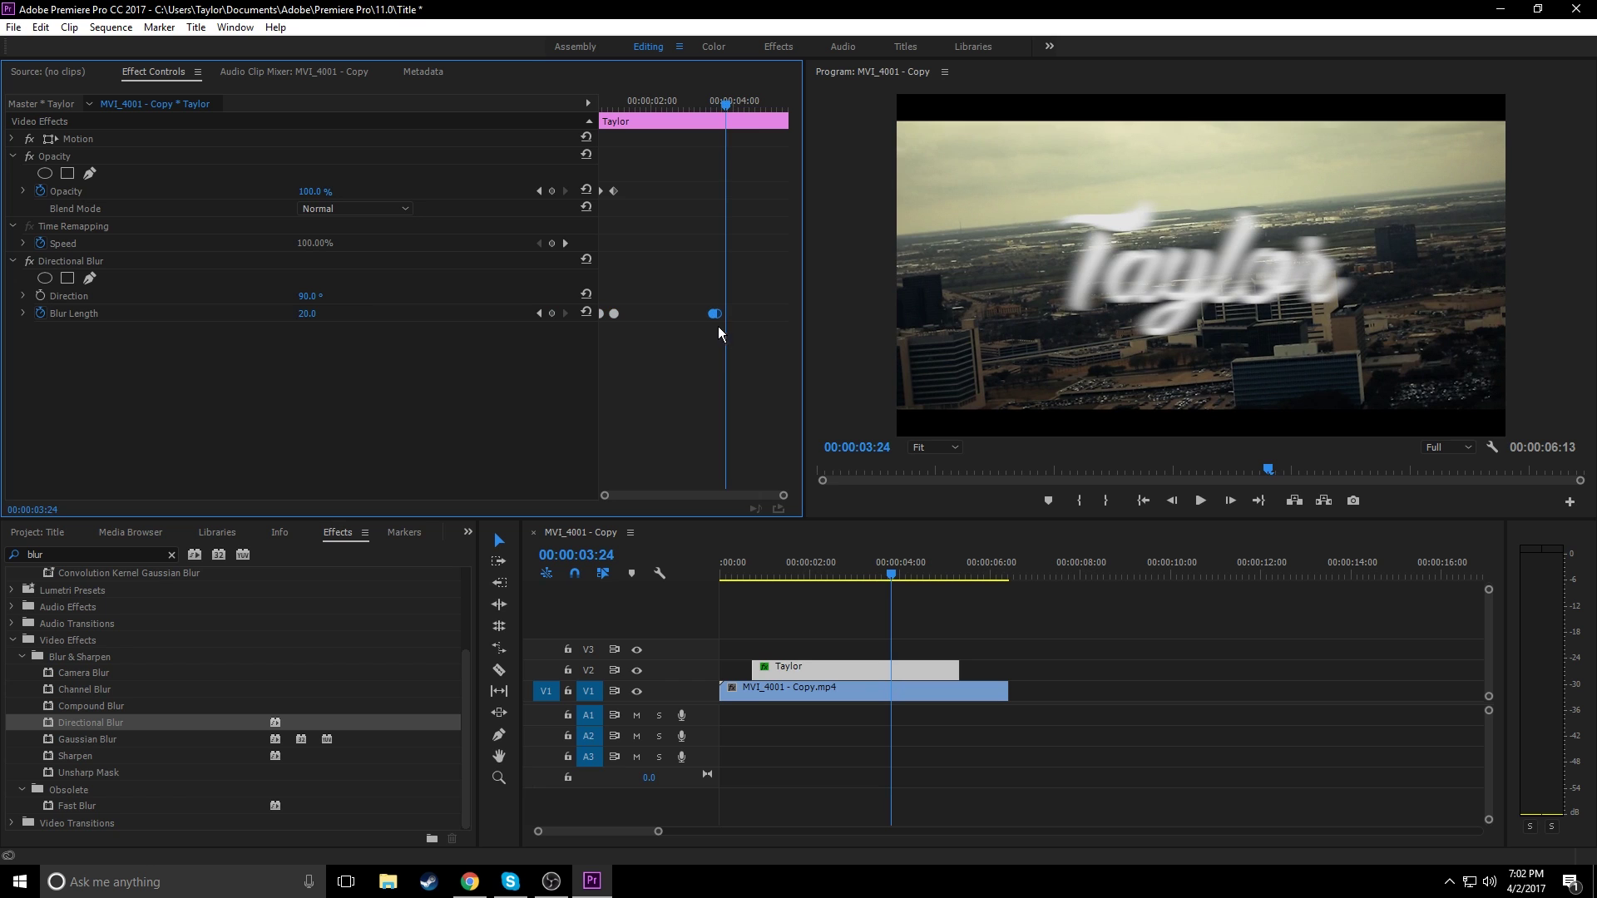
{"action": "key", "text": "ctrl+v"}
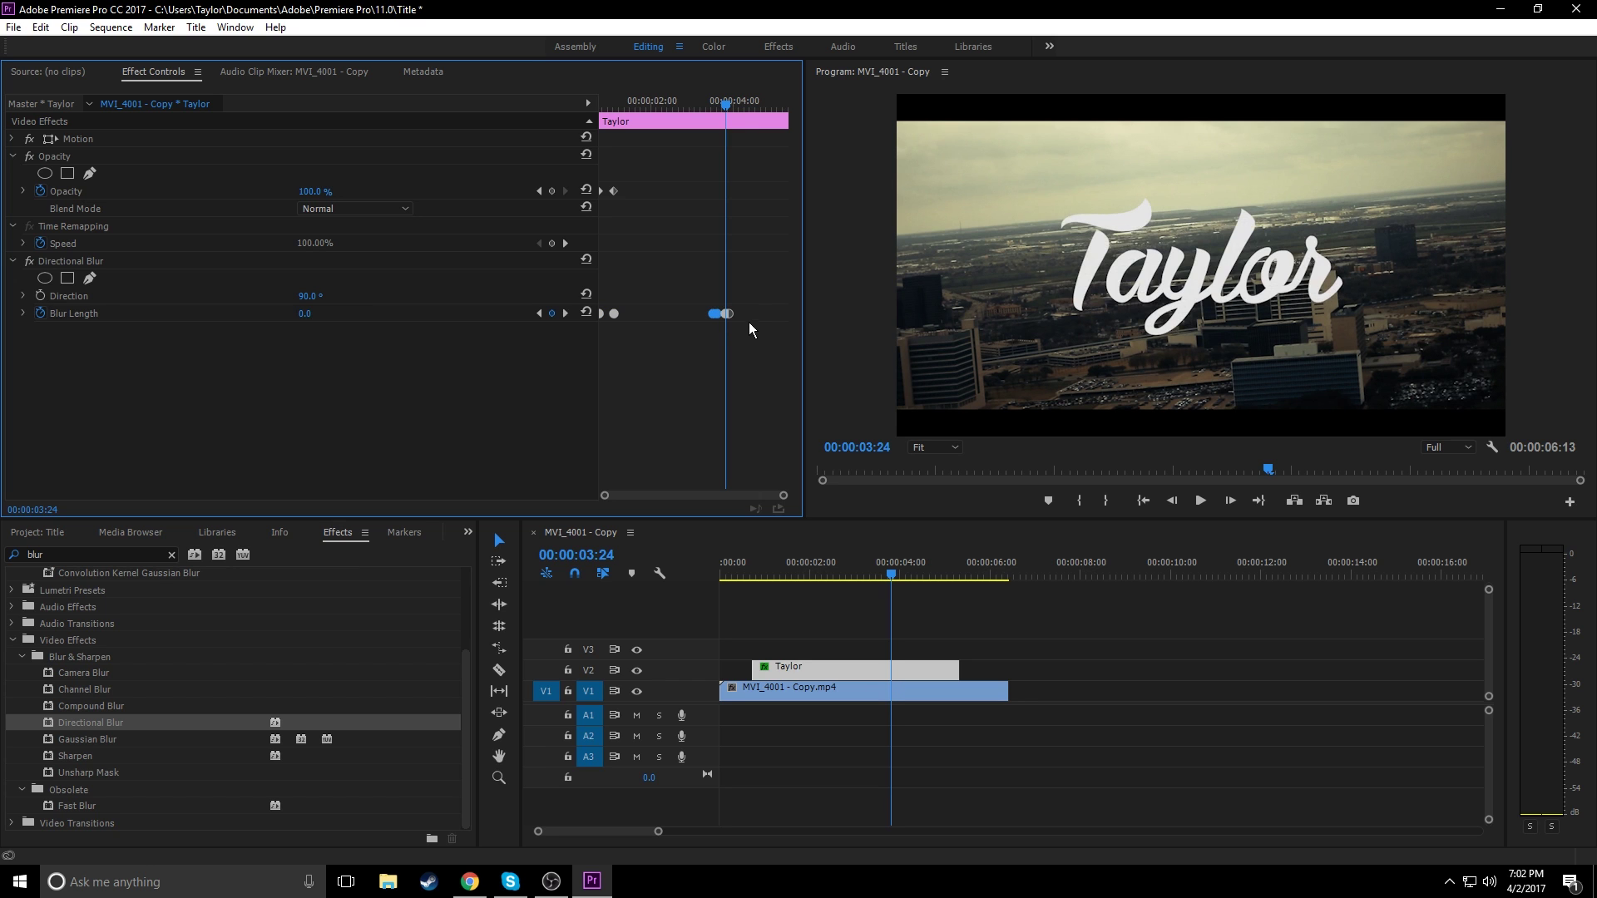
{"action": "key", "text": "space"}
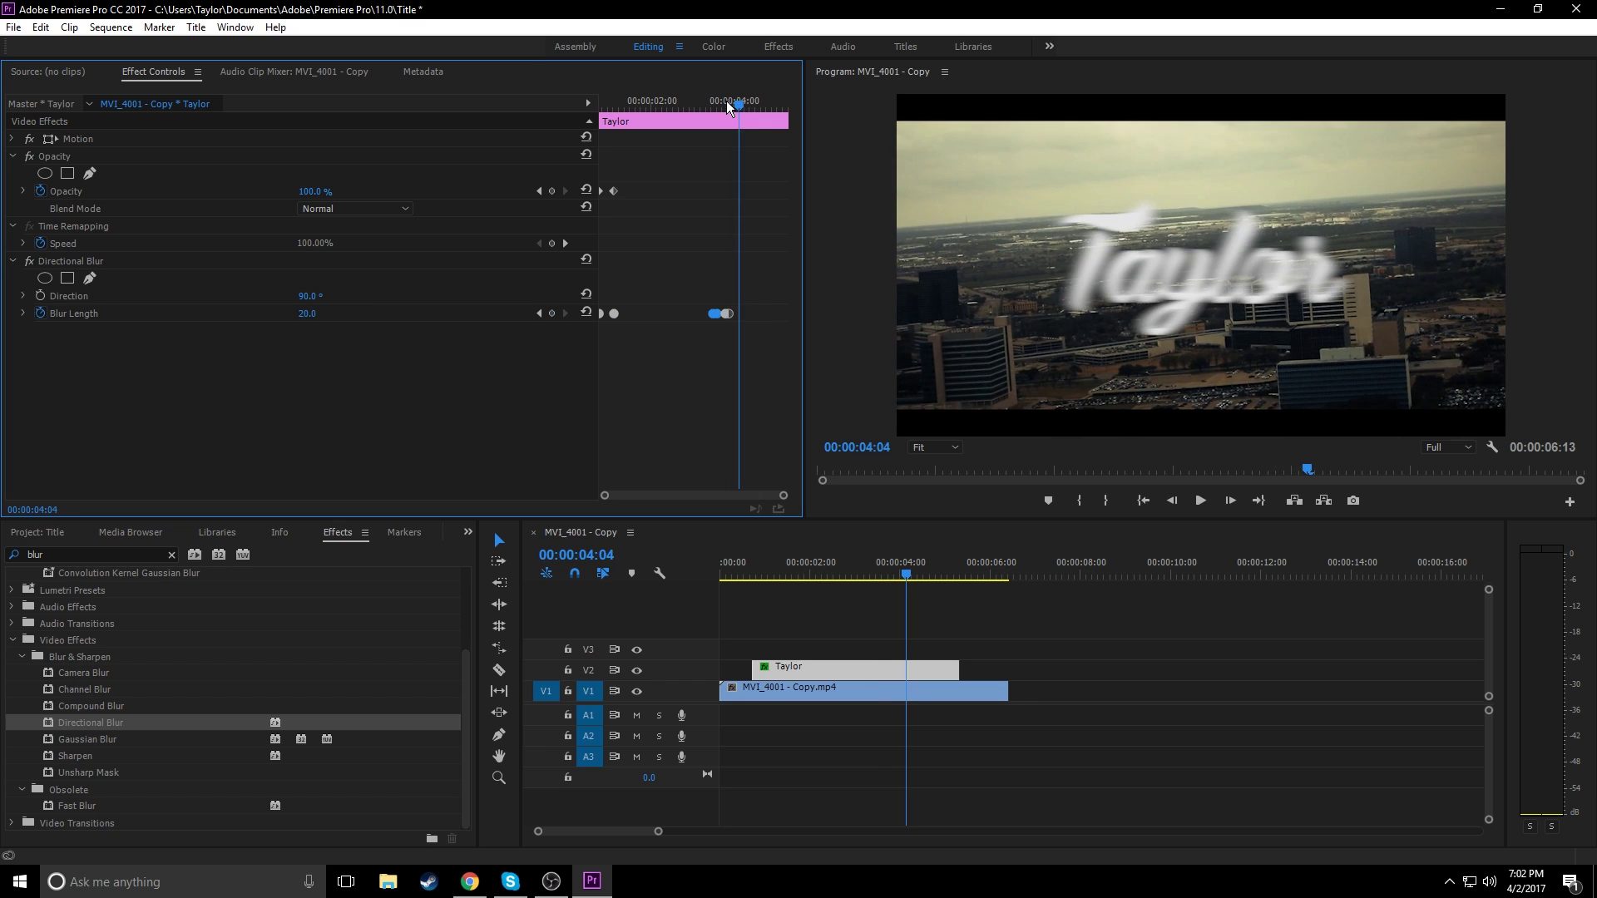
{"action": "left_click_drag", "start_coordinate": [738, 101], "coordinate": [635, 105]}
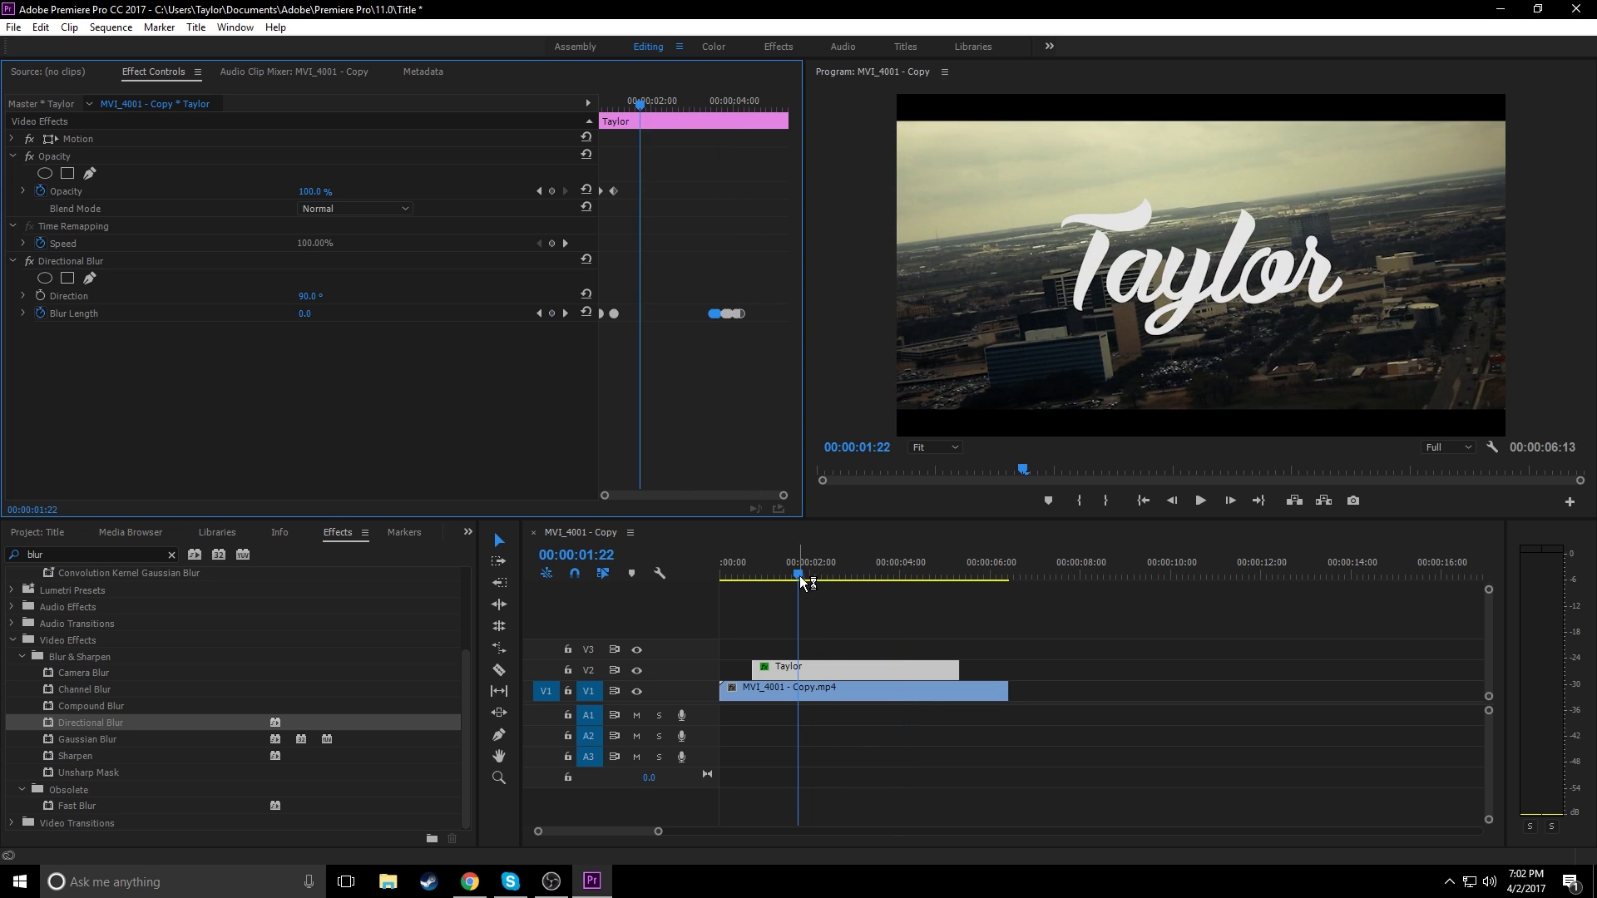
{"action": "left_click_drag", "start_coordinate": [800, 575], "coordinate": [749, 574]}
{"action": "key", "text": "space"}
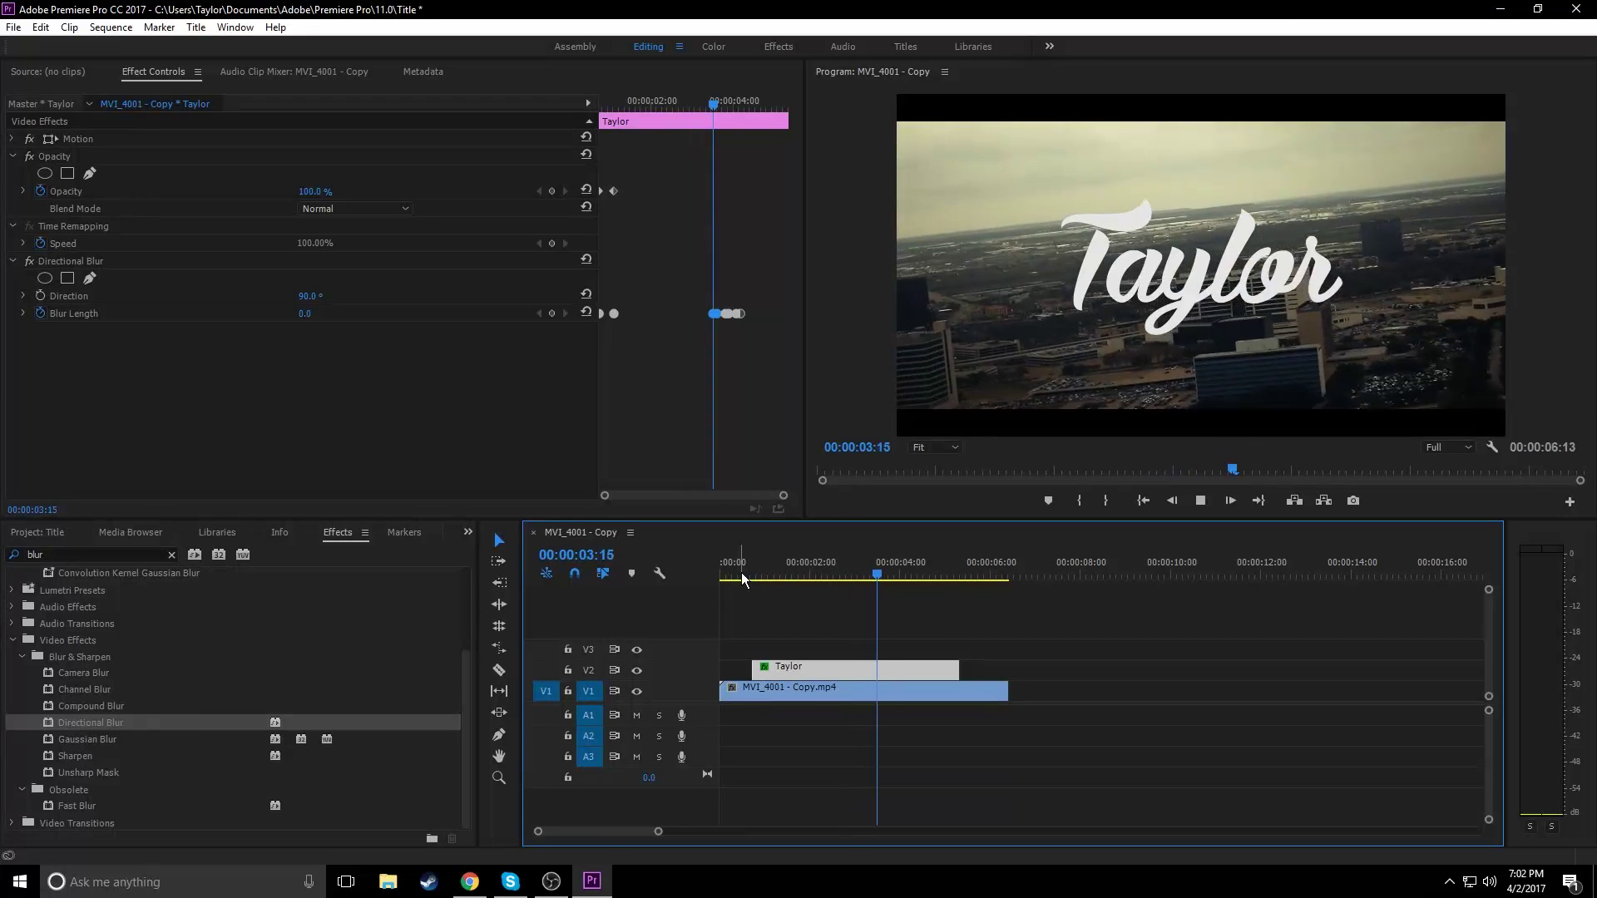
Step: Add a Blur Length keyframe at 0 at 00:00:04:11
{"action": "key", "text": "space"}
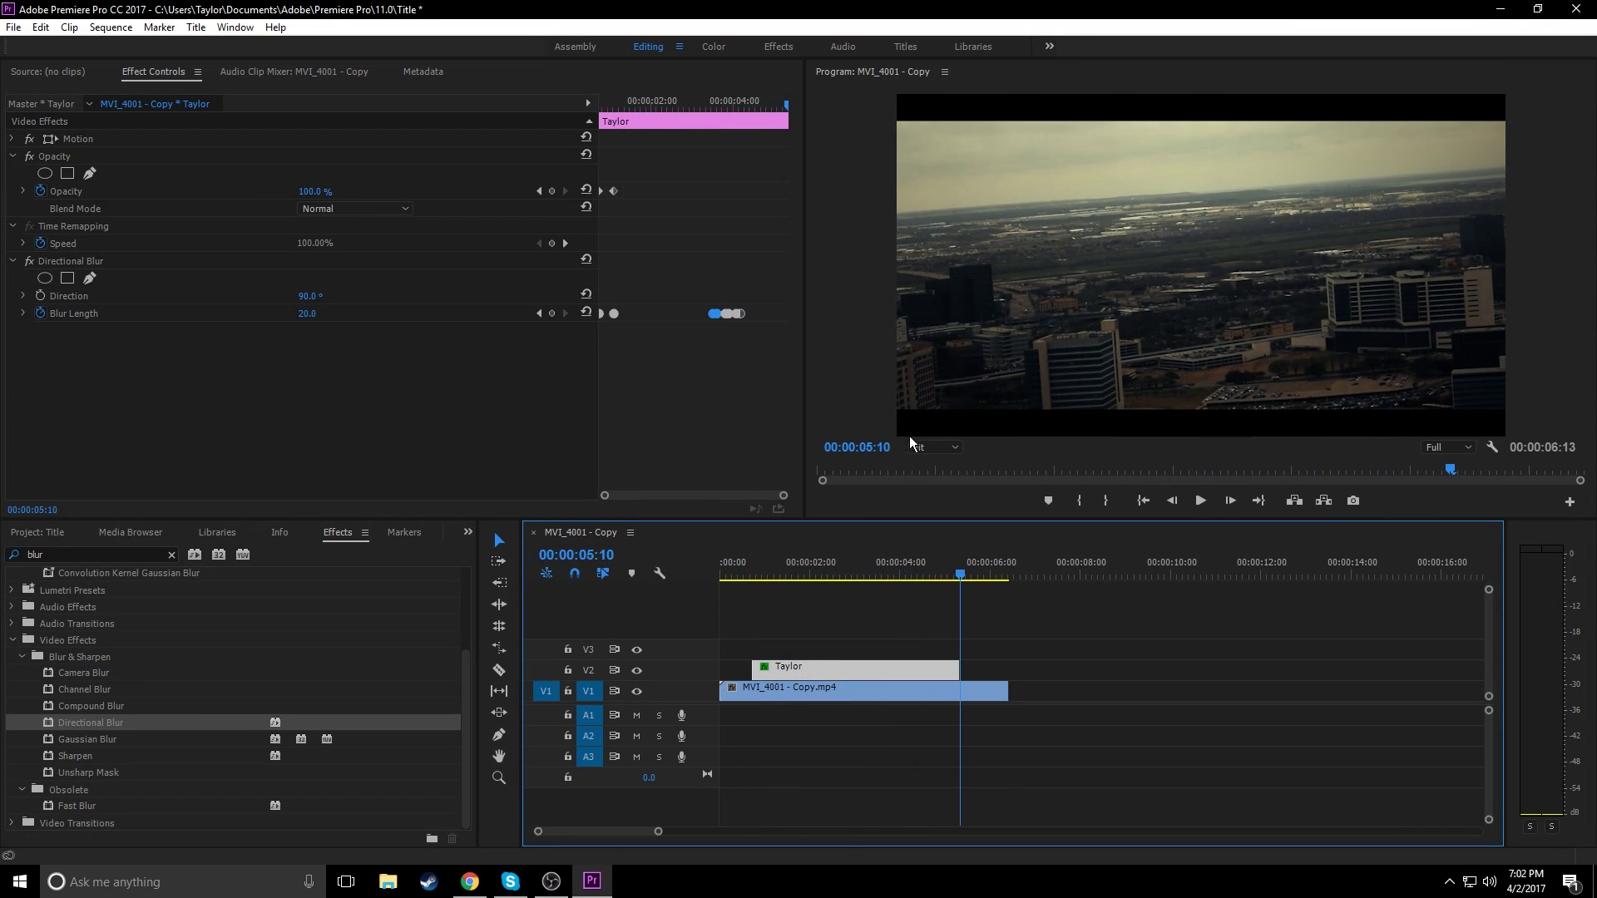
{"action": "left_click_drag", "start_coordinate": [788, 98], "coordinate": [751, 105]}
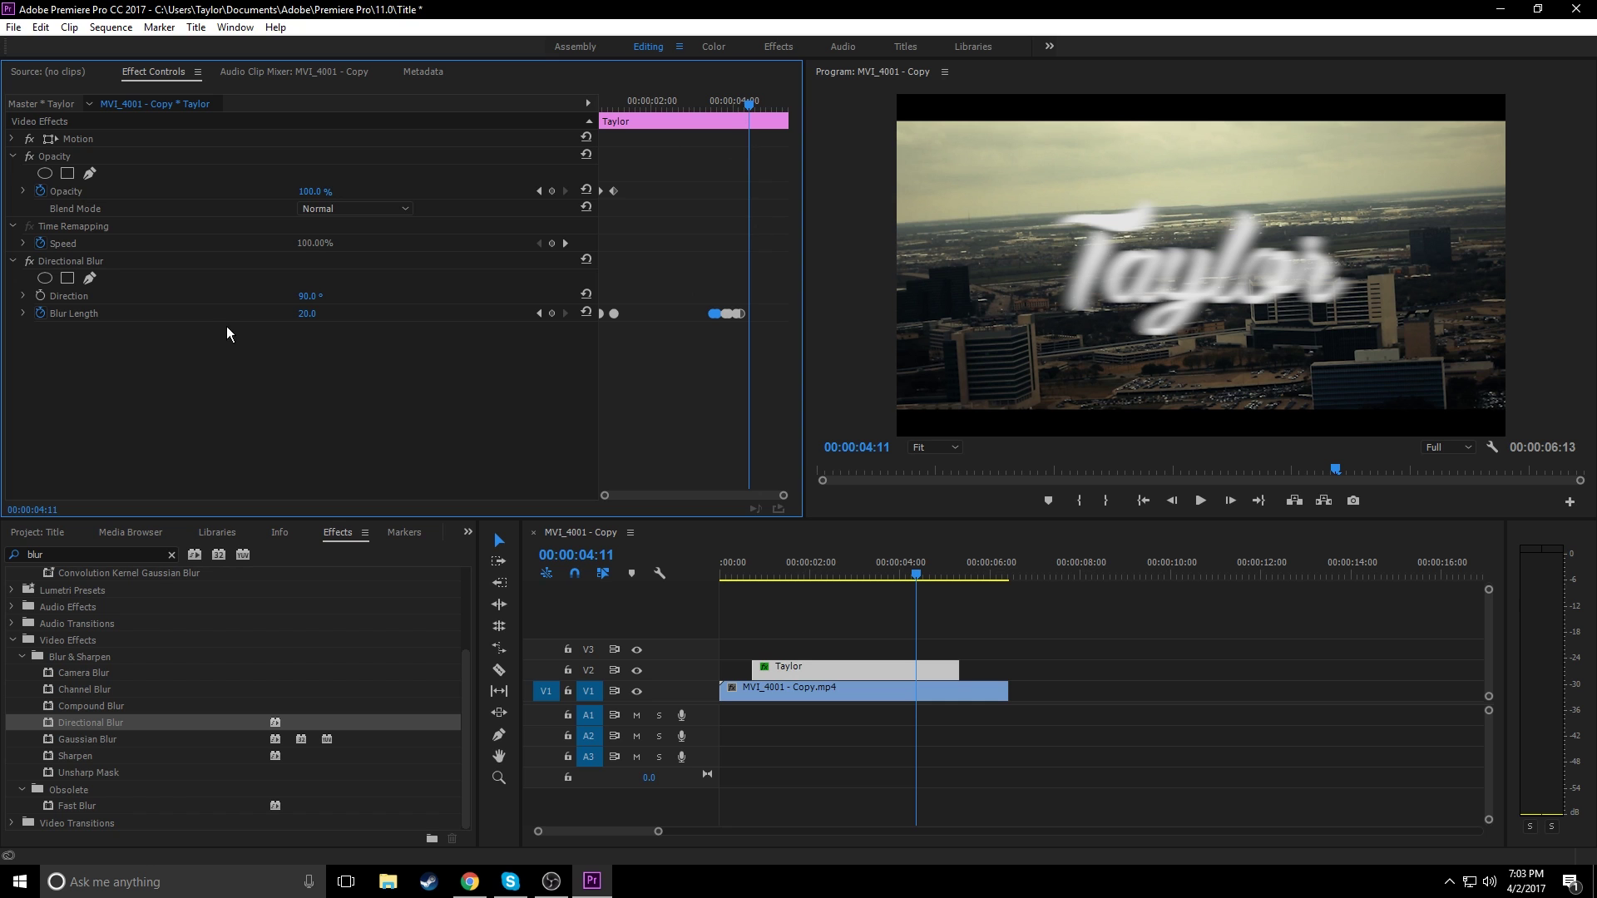
{"action": "left_click_drag", "start_coordinate": [308, 318], "coordinate": [279, 318]}
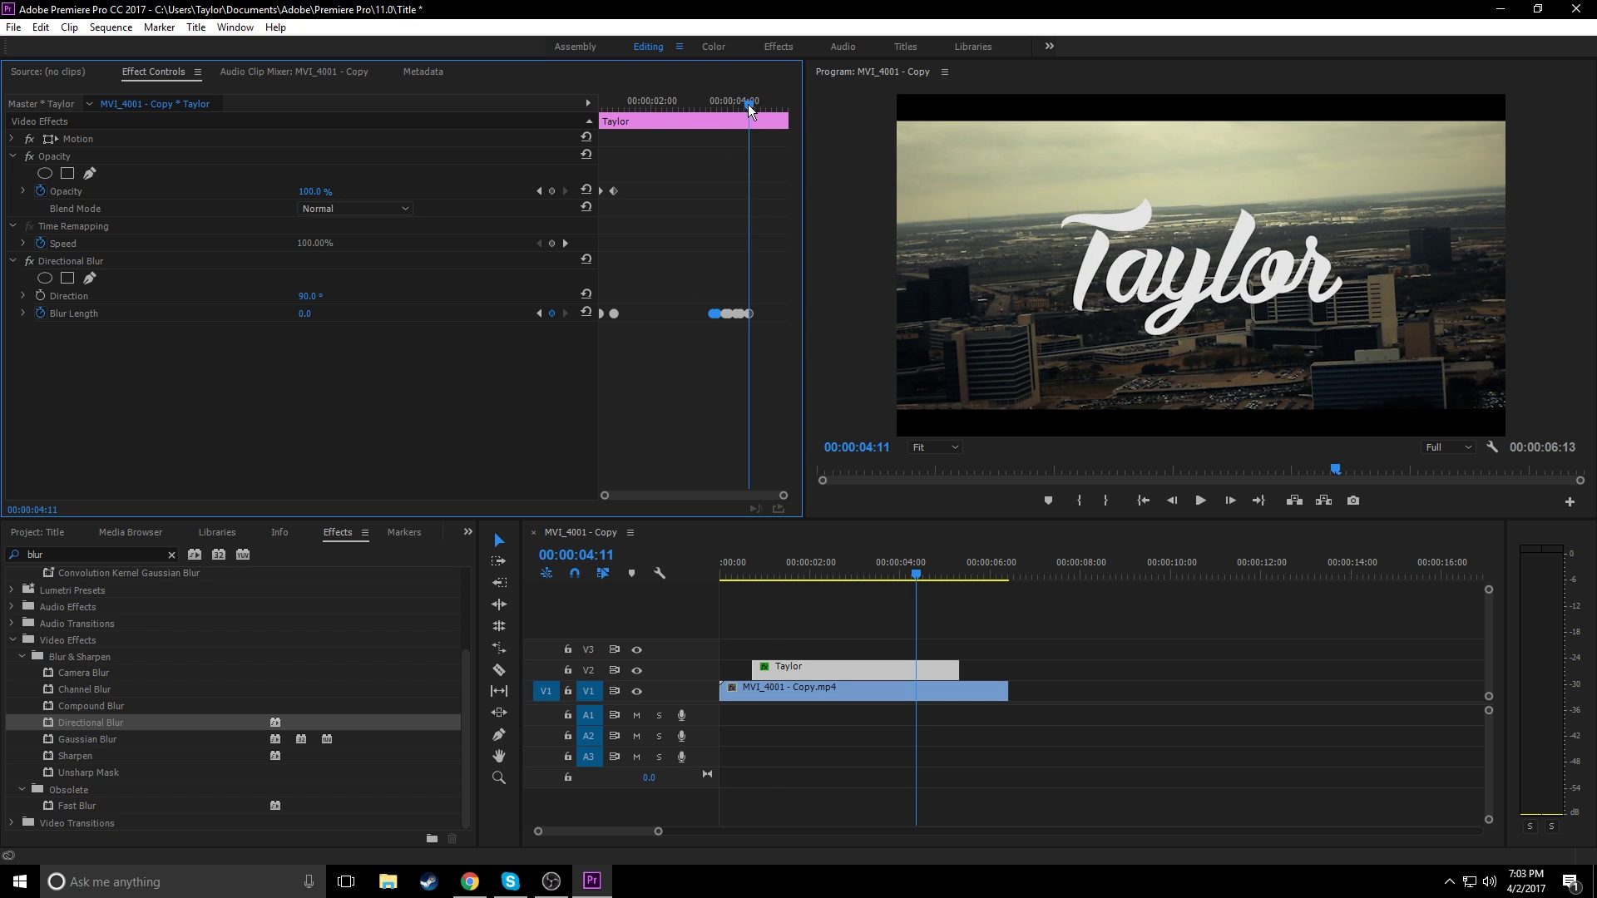
Step: Play the title animation from 00:00:00:21 to review it
{"action": "left_click_drag", "start_coordinate": [749, 105], "coordinate": [556, 116]}
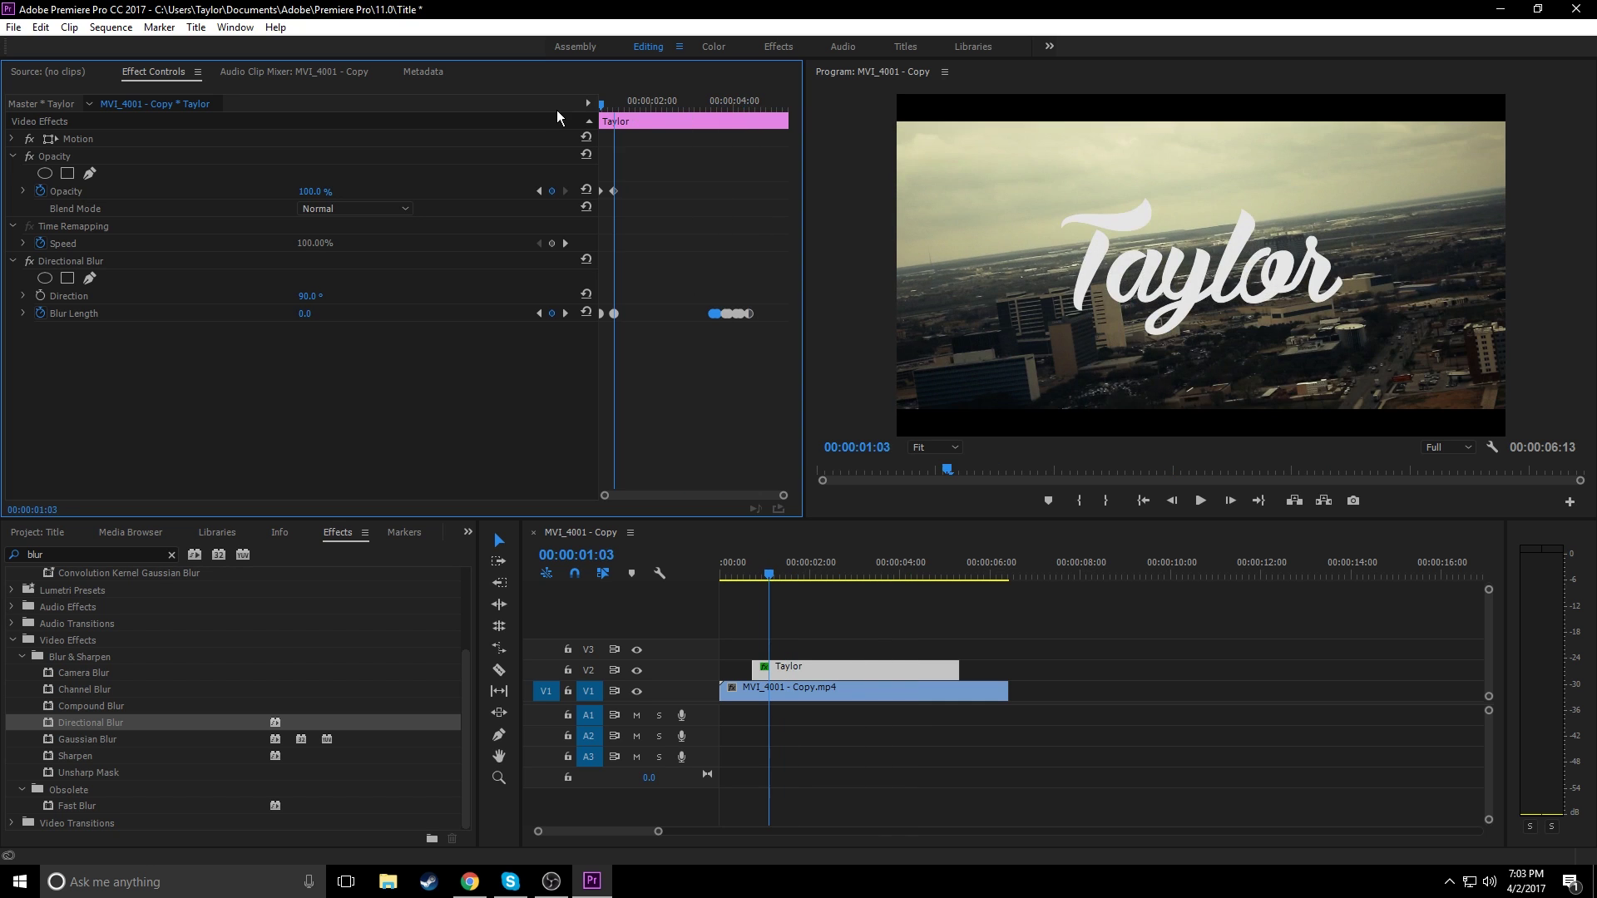
{"action": "left_click", "coordinate": [749, 575]}
{"action": "key", "text": "space"}
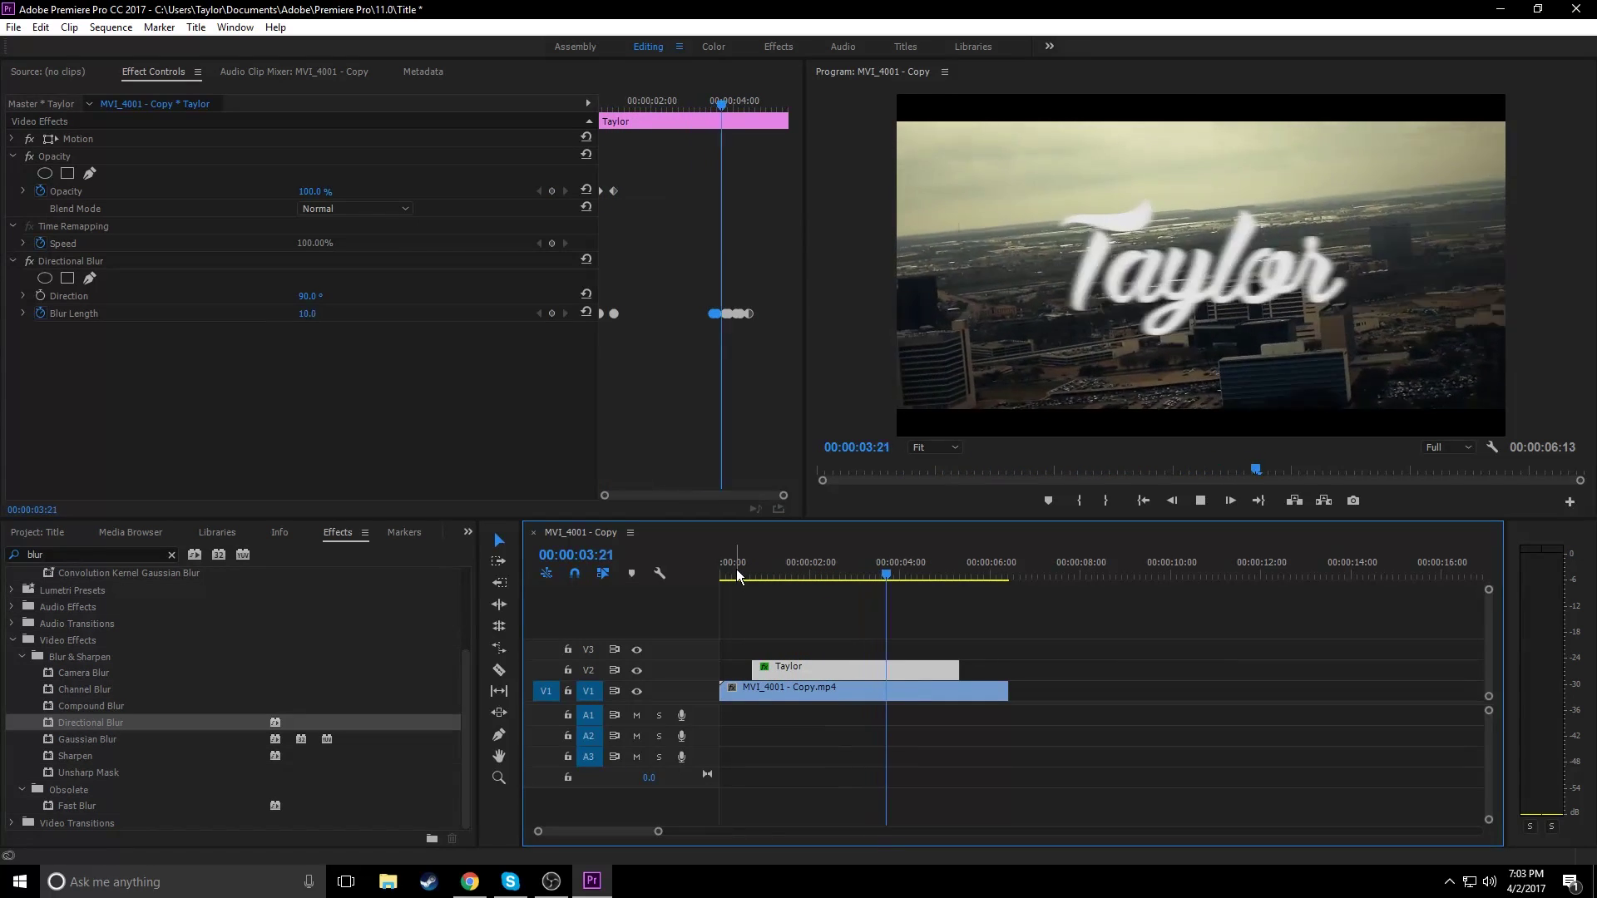
{"action": "key", "text": "space"}
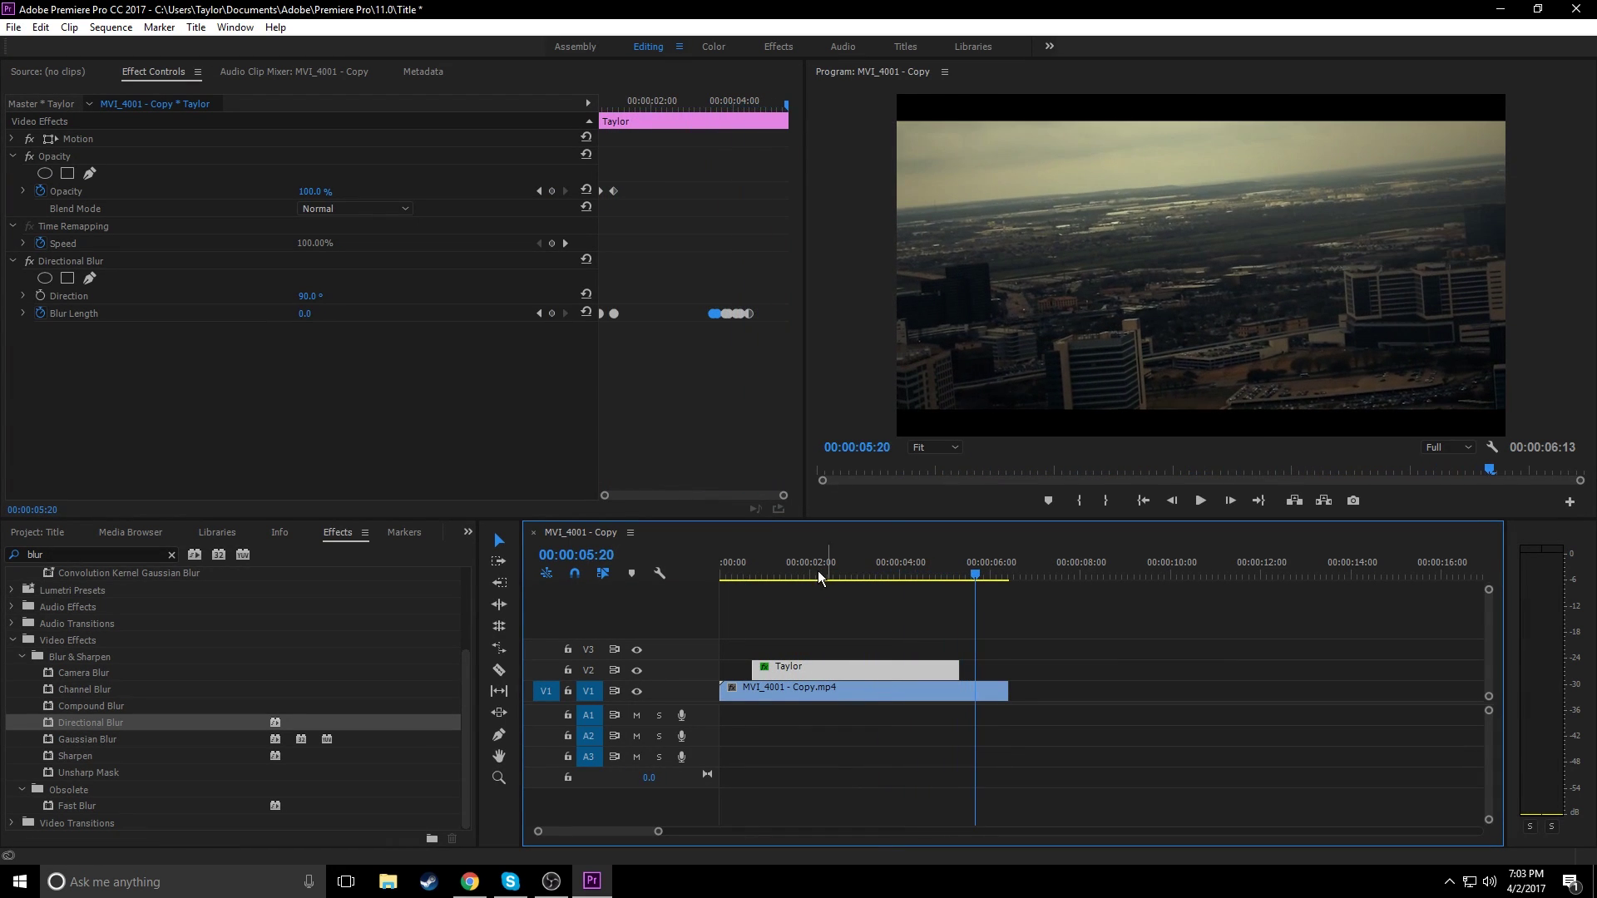
{"action": "left_click_drag", "start_coordinate": [780, 101], "coordinate": [778, 102]}
Step: Keyframe Blur Length at 00:00:05:00, then set it to 250 at 05:09
{"action": "key", "text": "Left"}
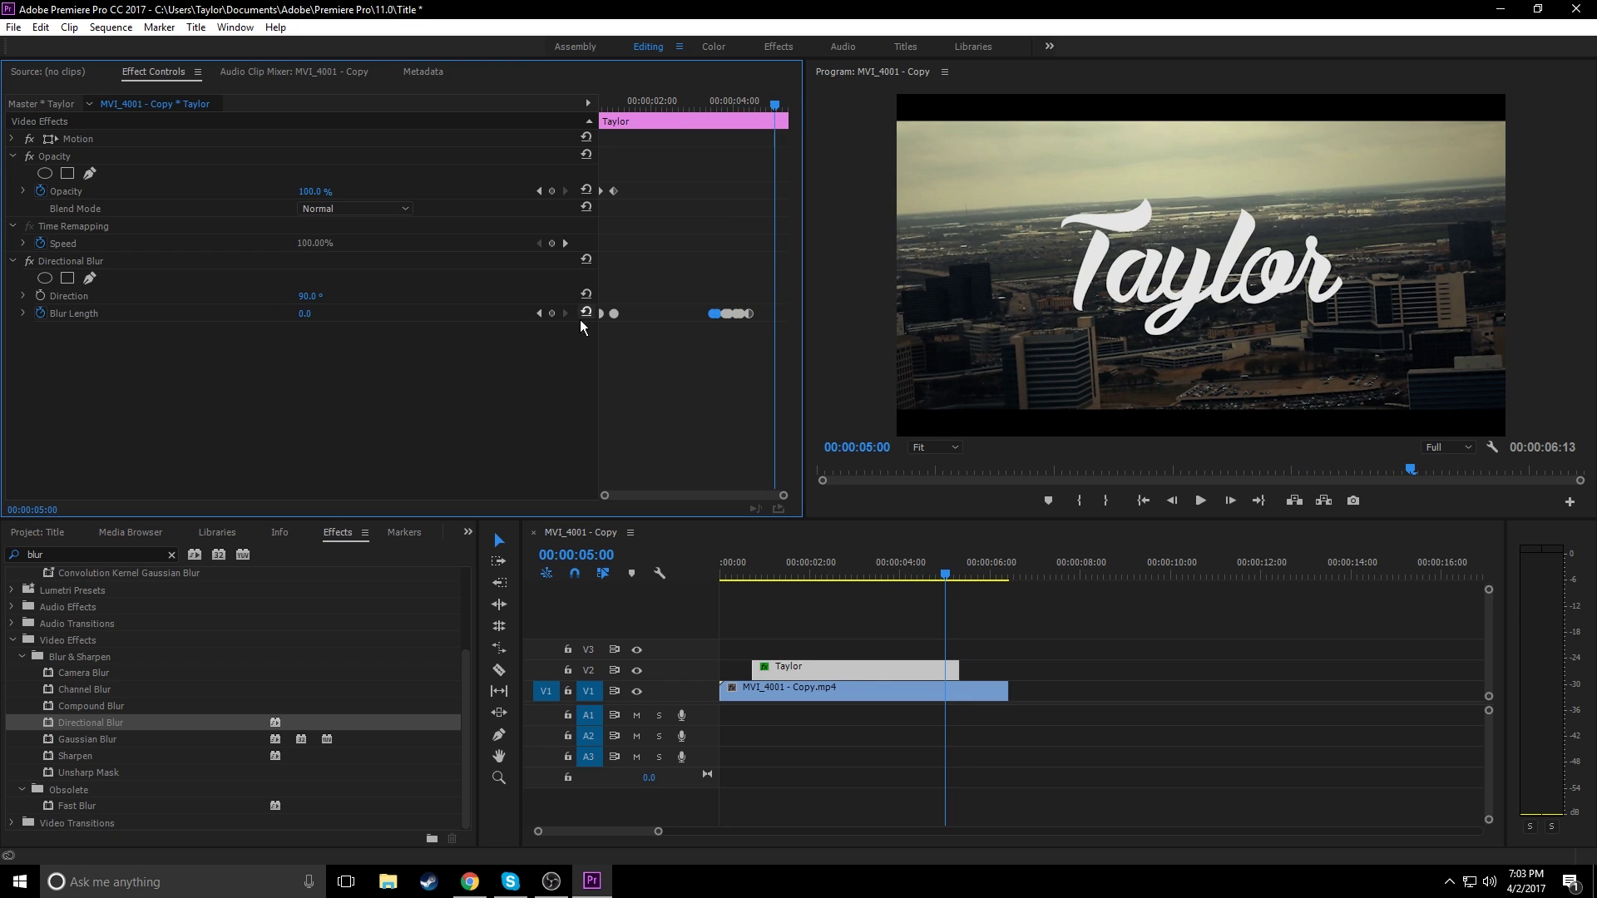
{"action": "left_click", "coordinate": [554, 314]}
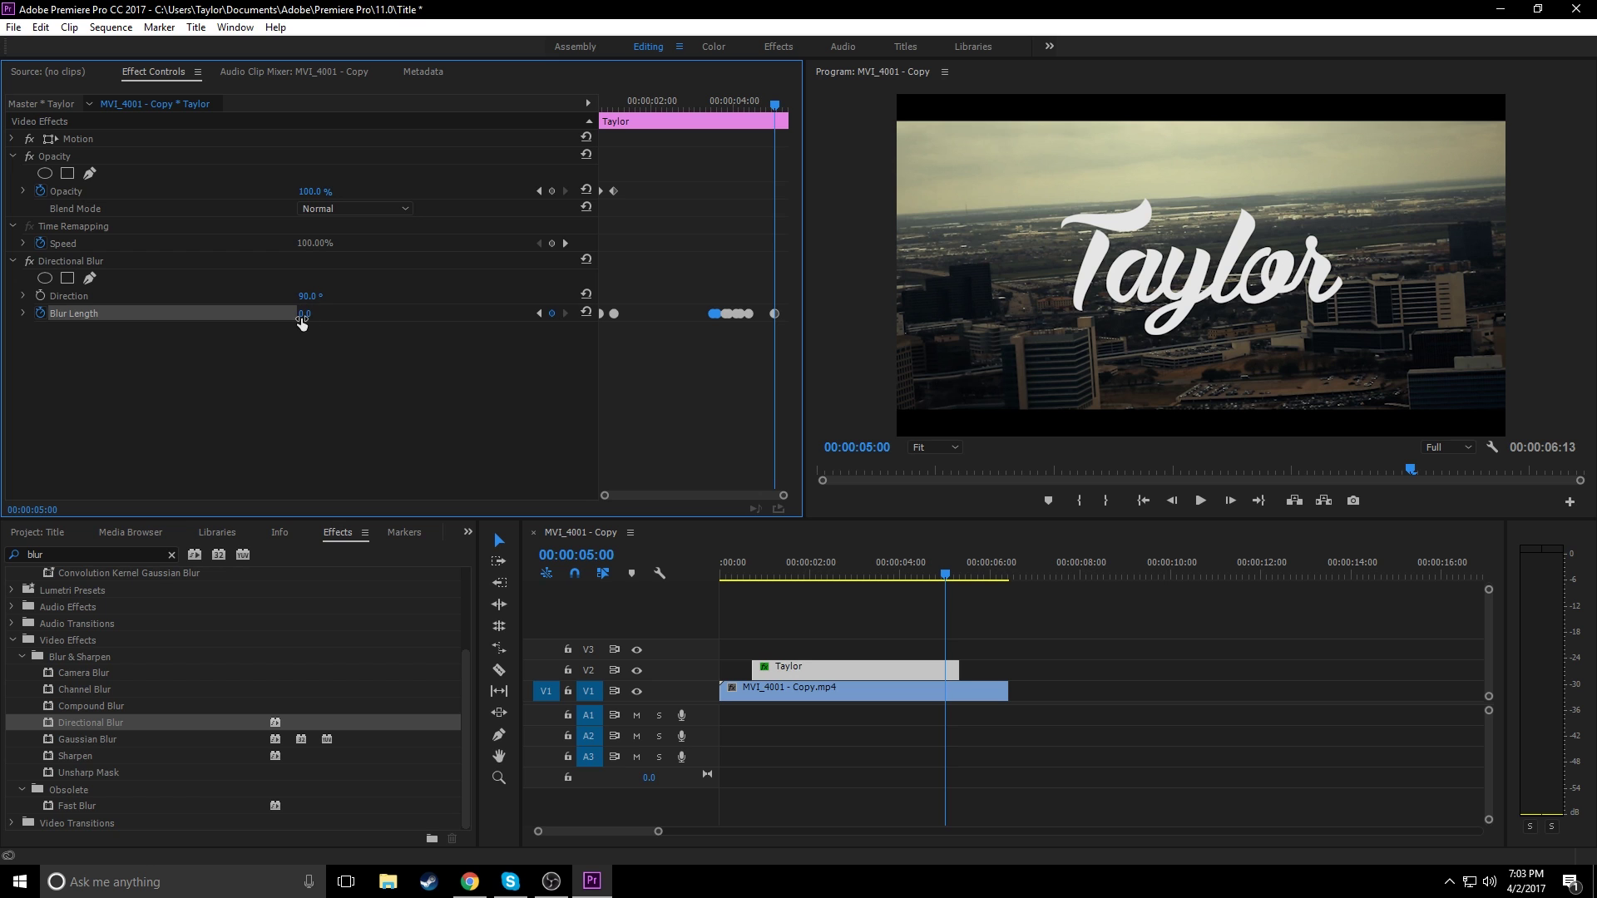
{"action": "left_click_drag", "start_coordinate": [775, 102], "coordinate": [787, 102]}
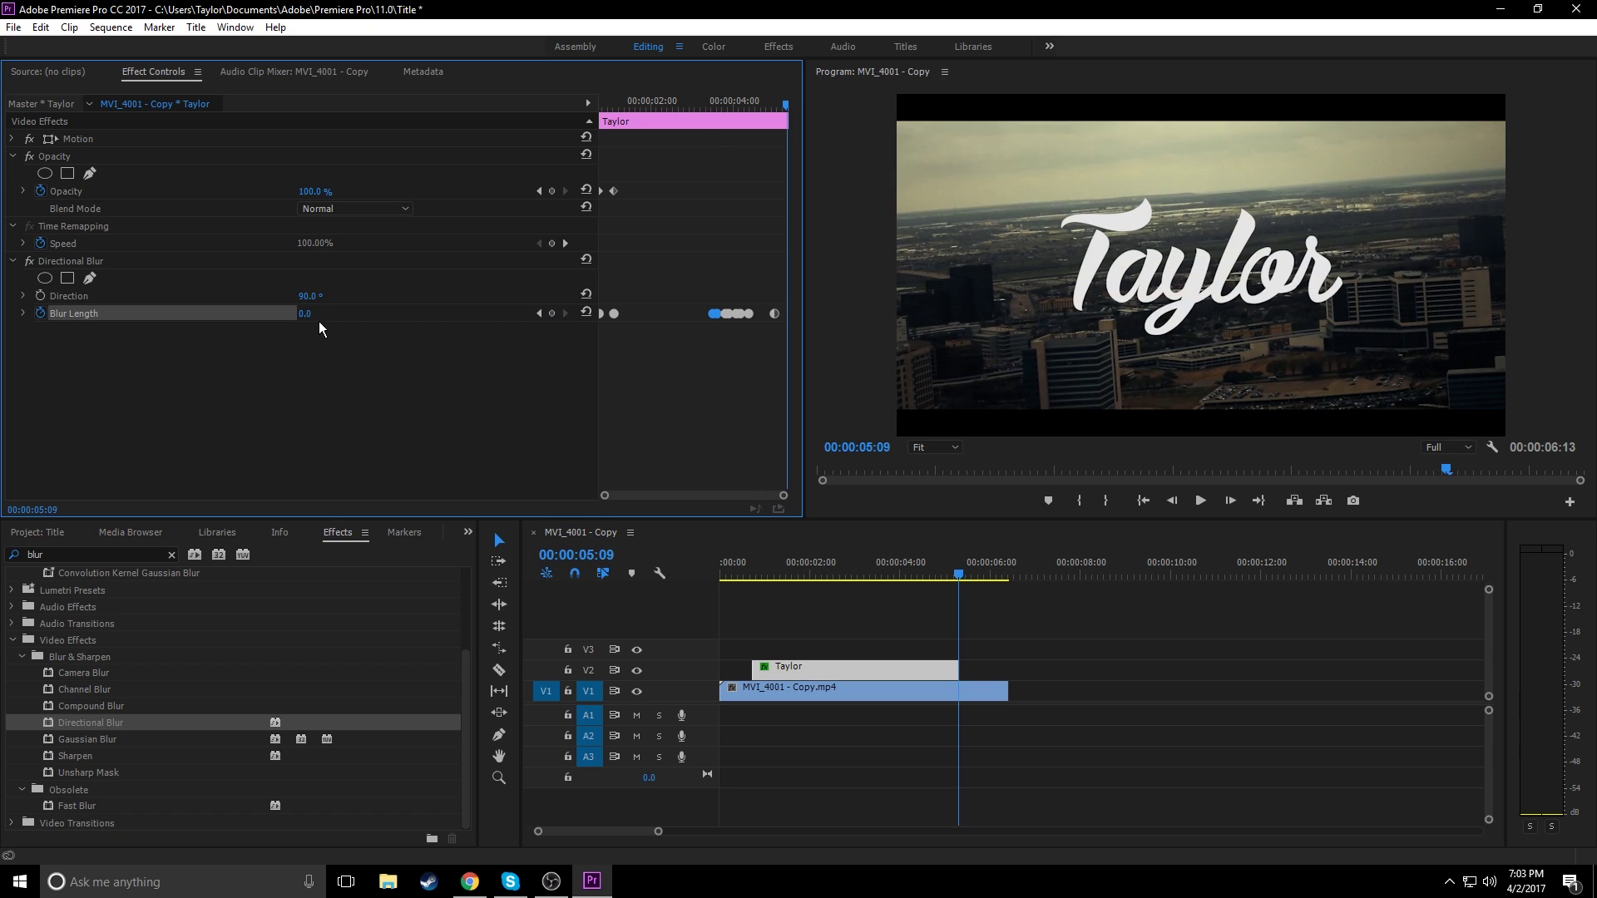
{"action": "left_click_drag", "start_coordinate": [305, 314], "coordinate": [393, 313]}
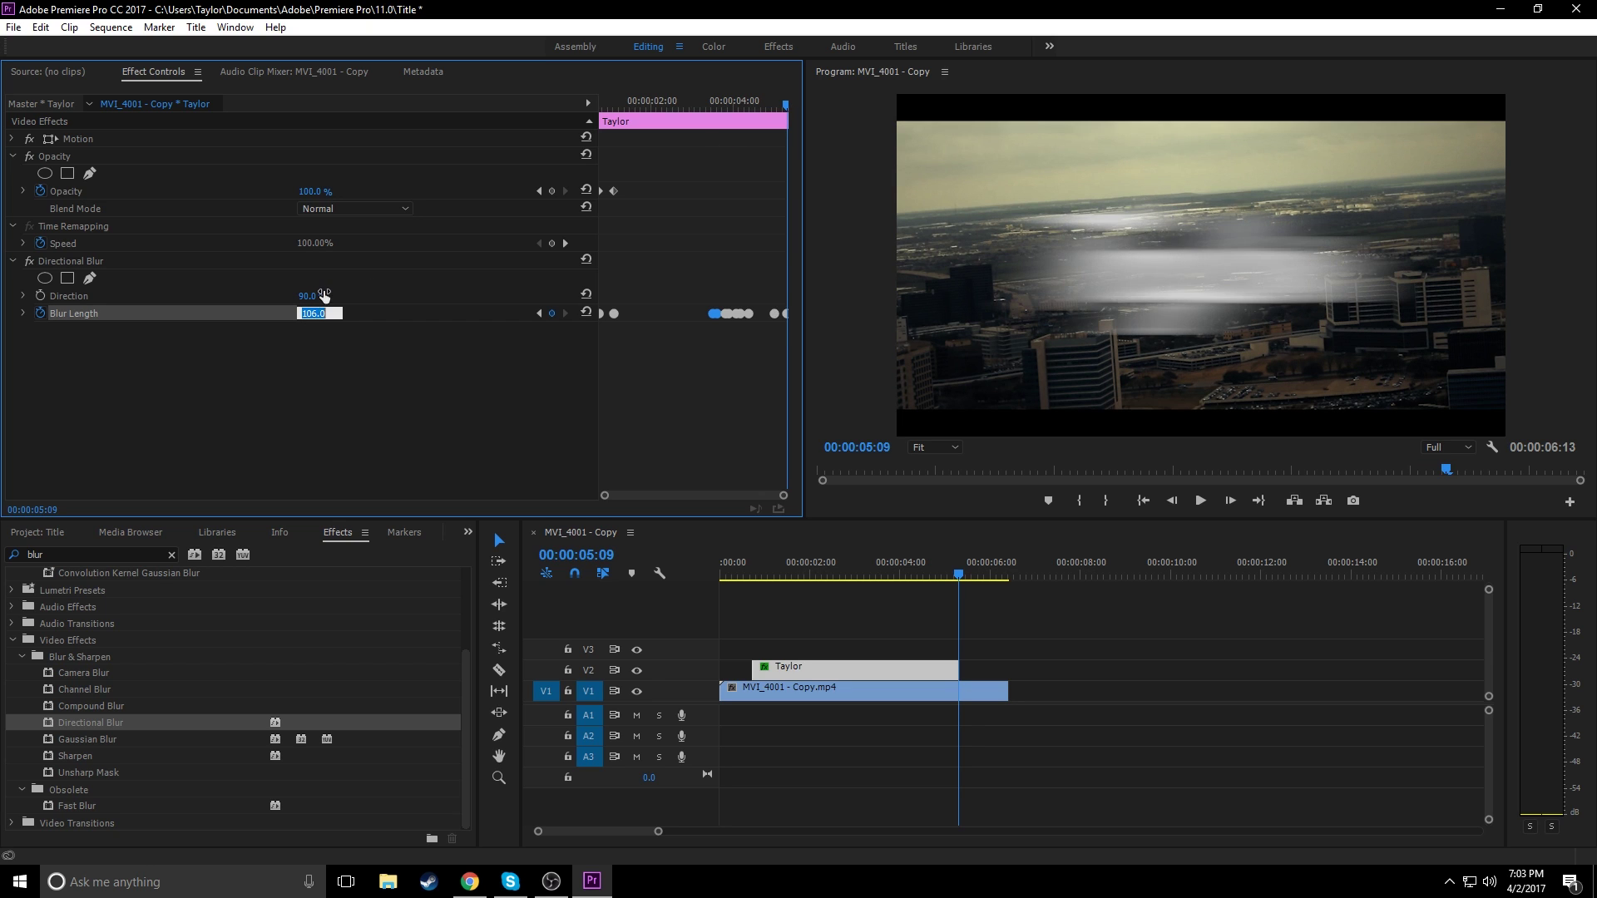
{"action": "key", "text": "Return"}
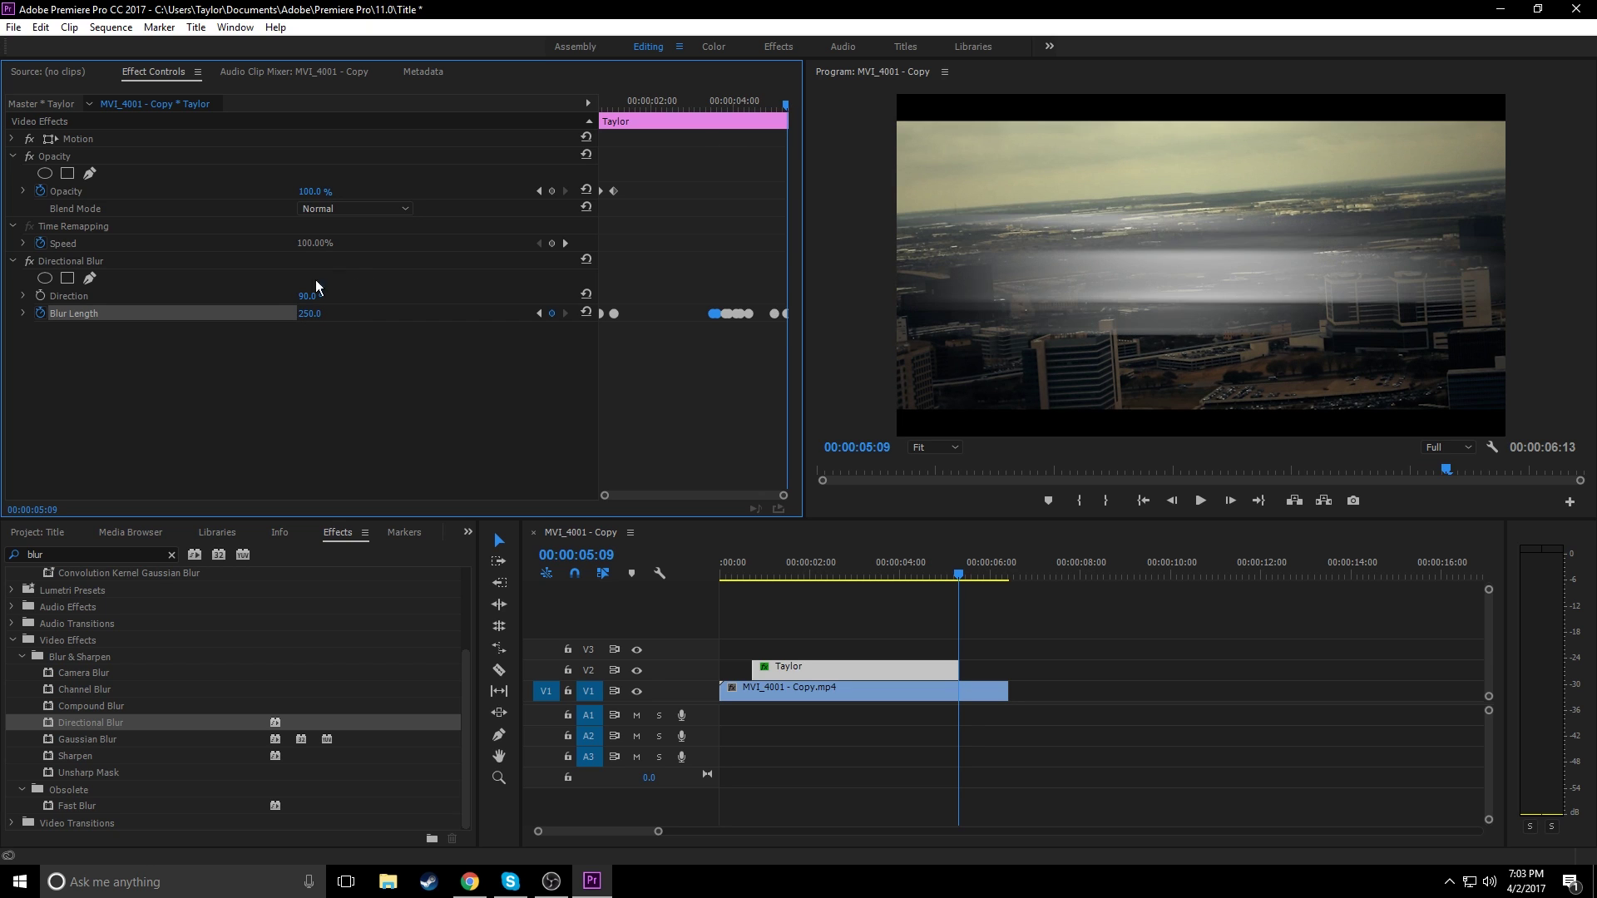
Step: Keyframe Opacity at 100% at 04:26 and 0% at 05:06
{"action": "left_click_drag", "start_coordinate": [792, 102], "coordinate": [769, 109]}
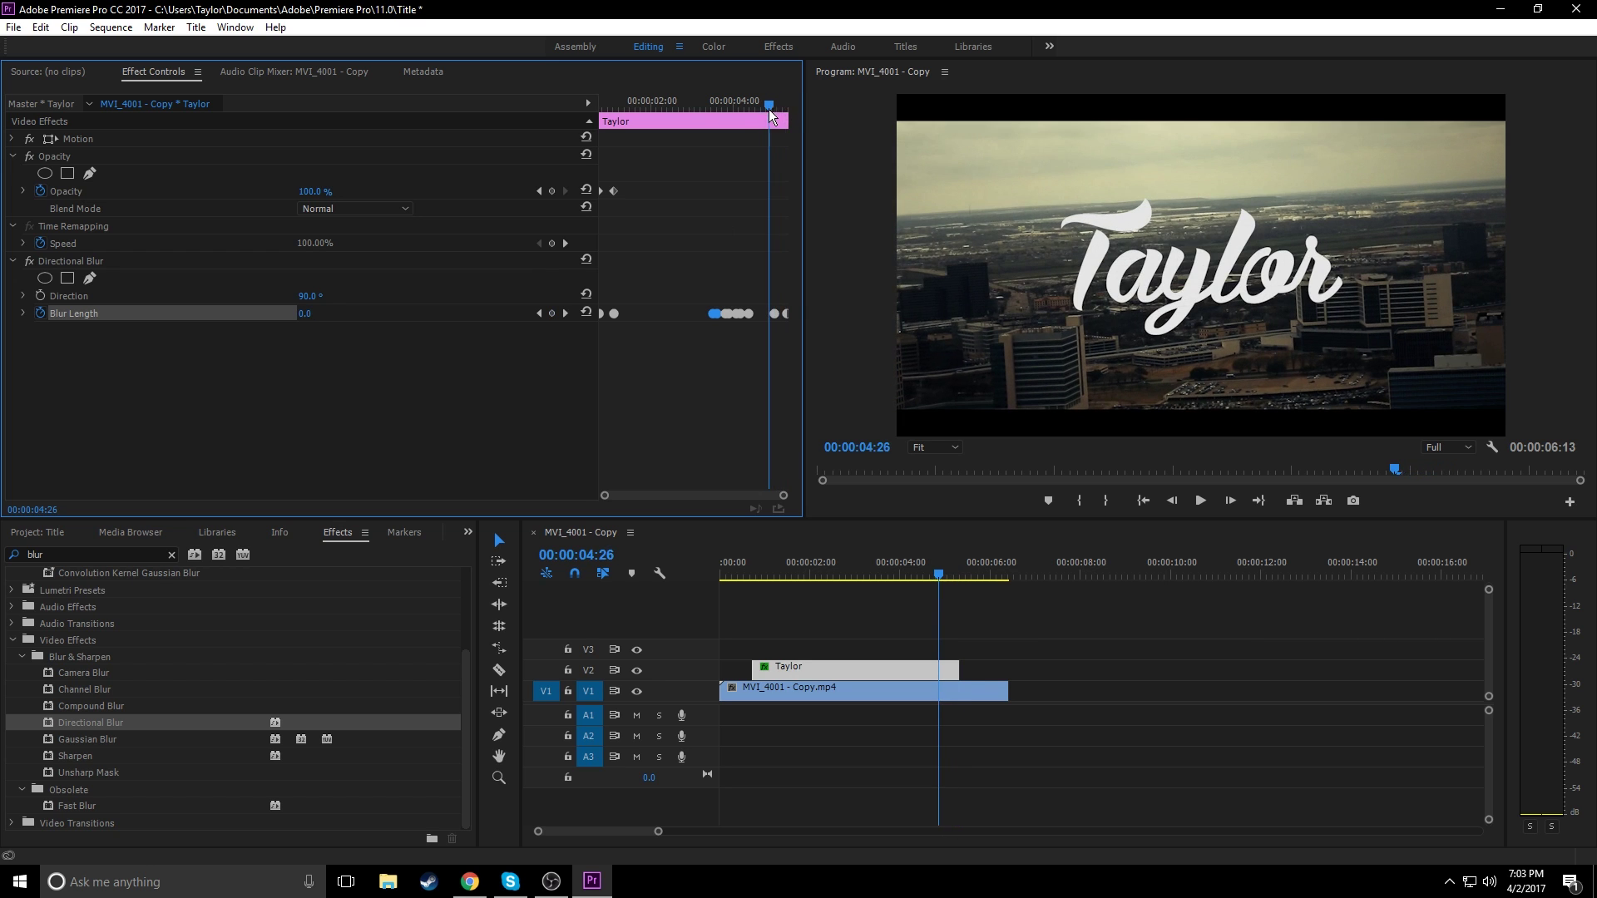
{"action": "left_click", "coordinate": [553, 191]}
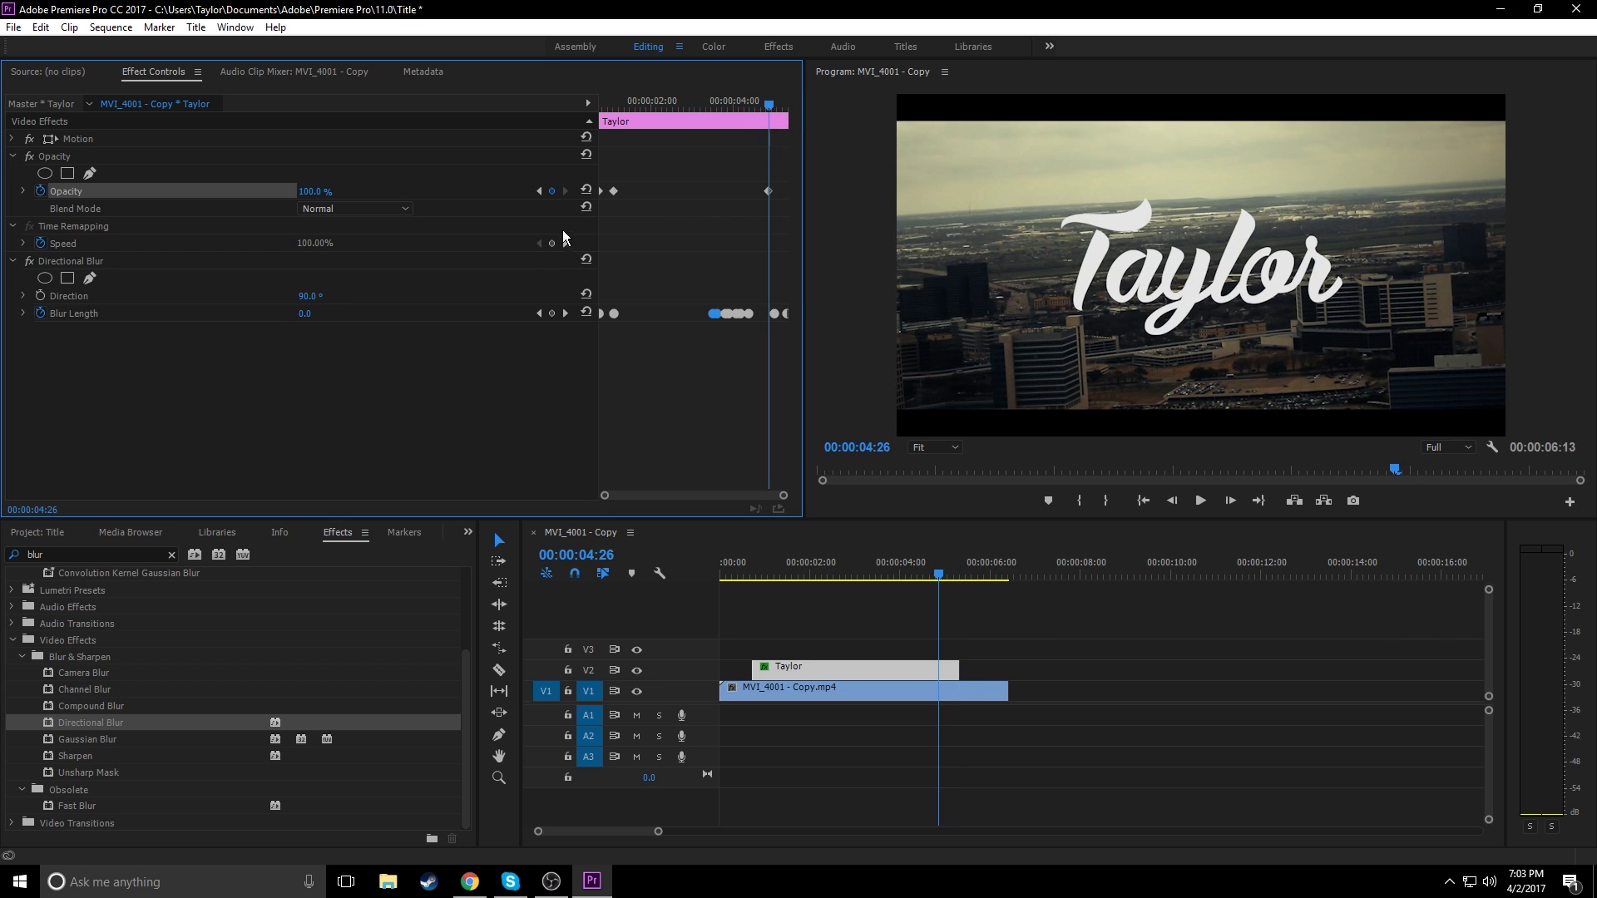
{"action": "left_click_drag", "start_coordinate": [768, 103], "coordinate": [782, 106]}
{"action": "left_click", "coordinate": [319, 188]}
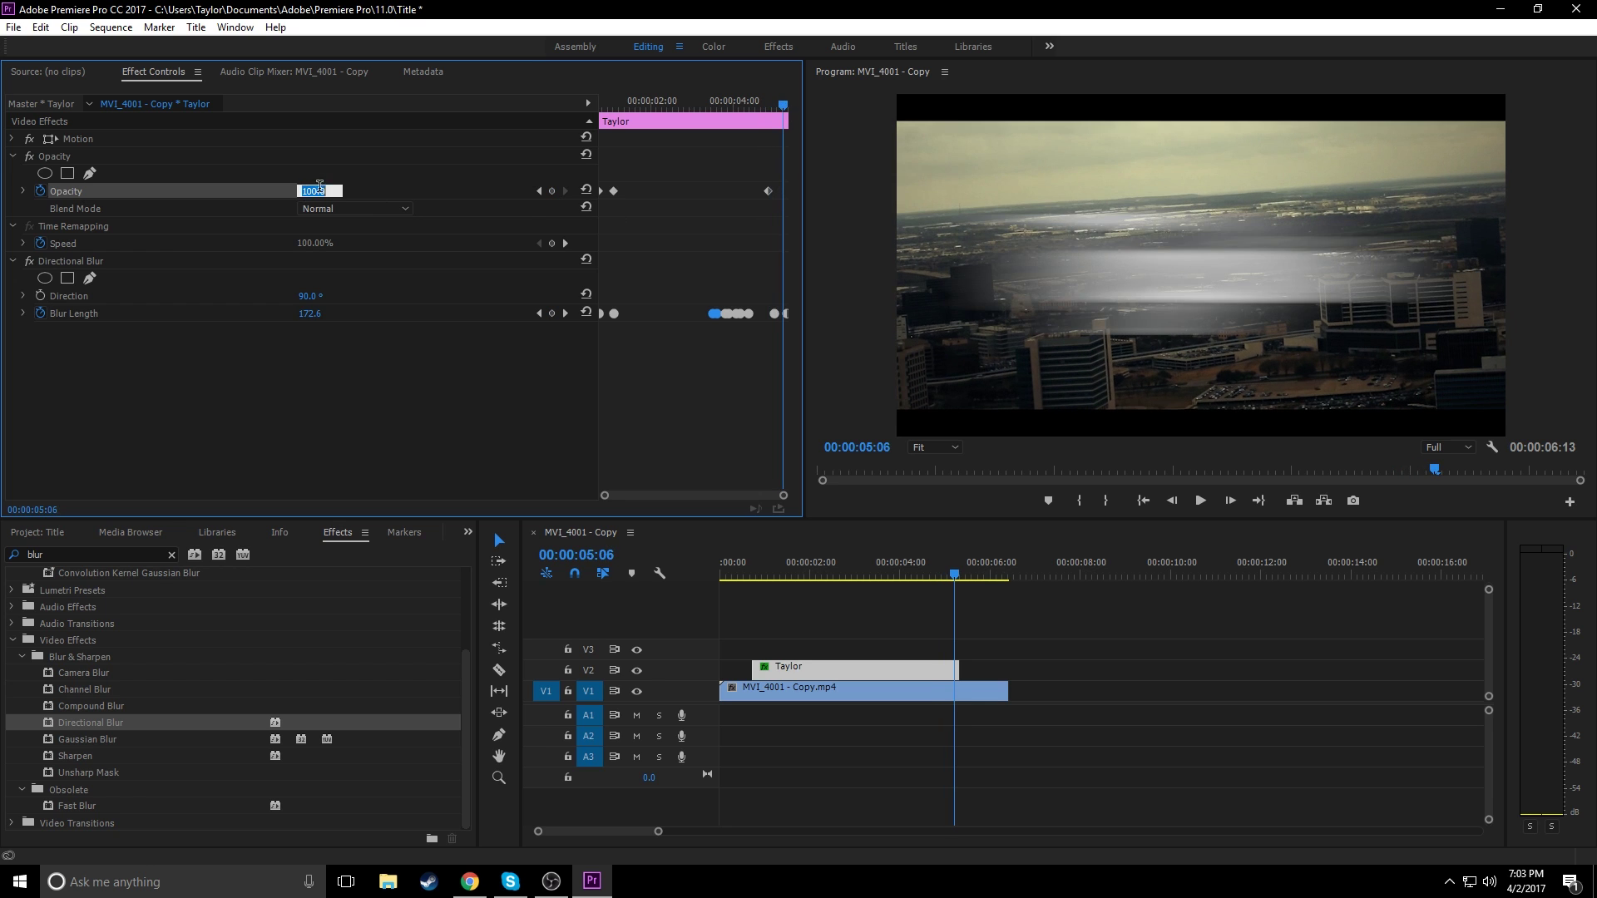
{"action": "type", "text": "0"}
{"action": "key", "text": "Return"}
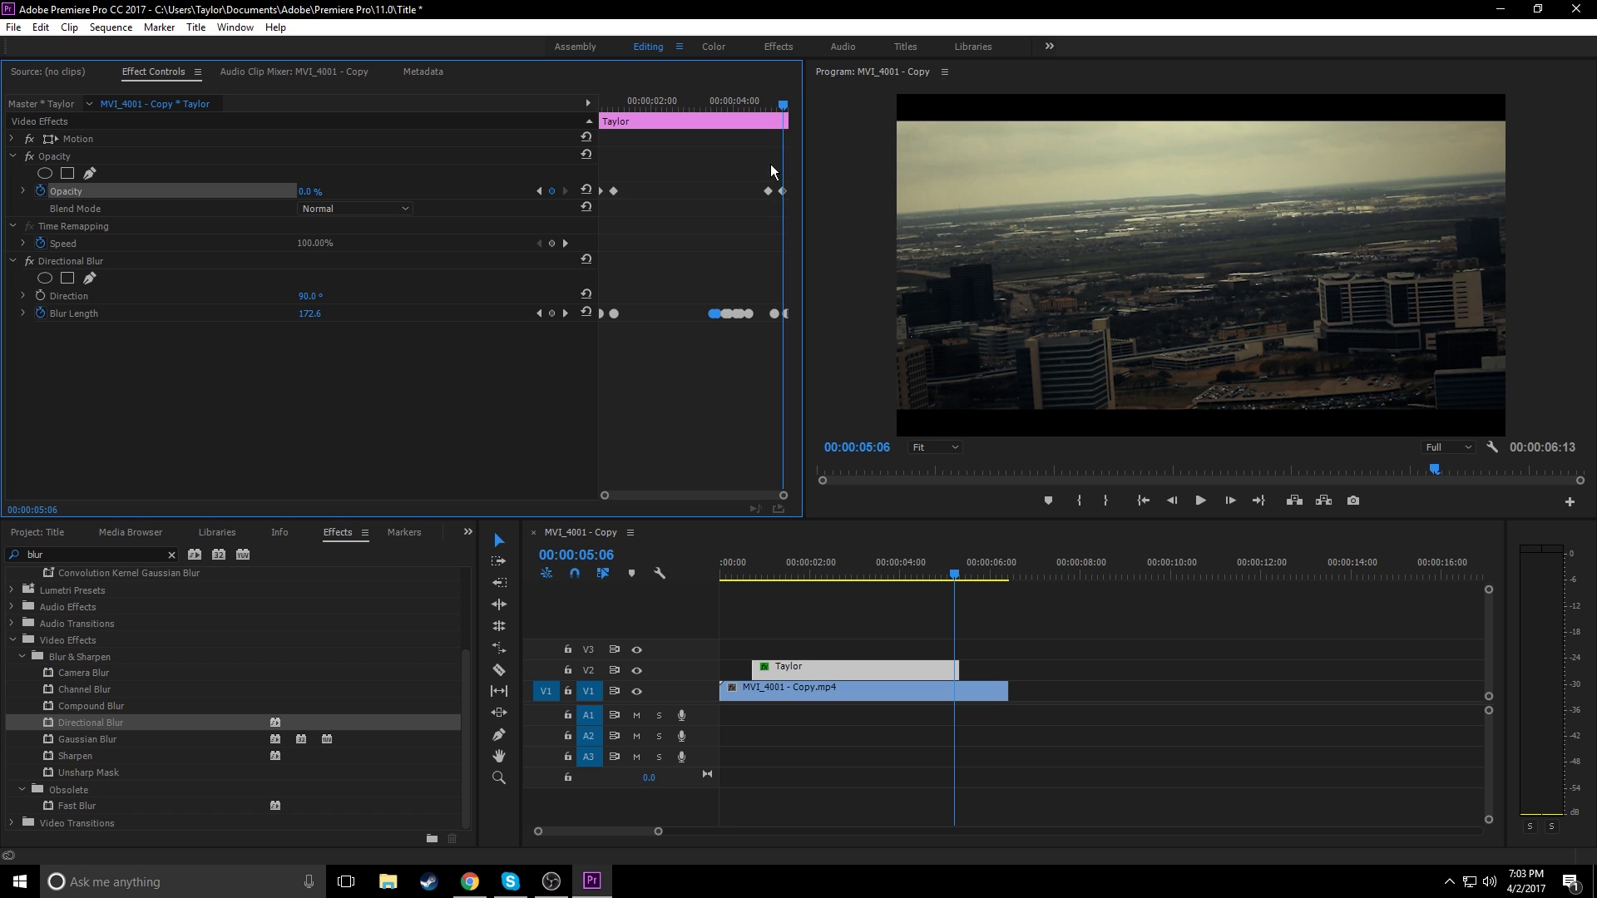
{"action": "left_click_drag", "start_coordinate": [785, 99], "coordinate": [569, 131]}
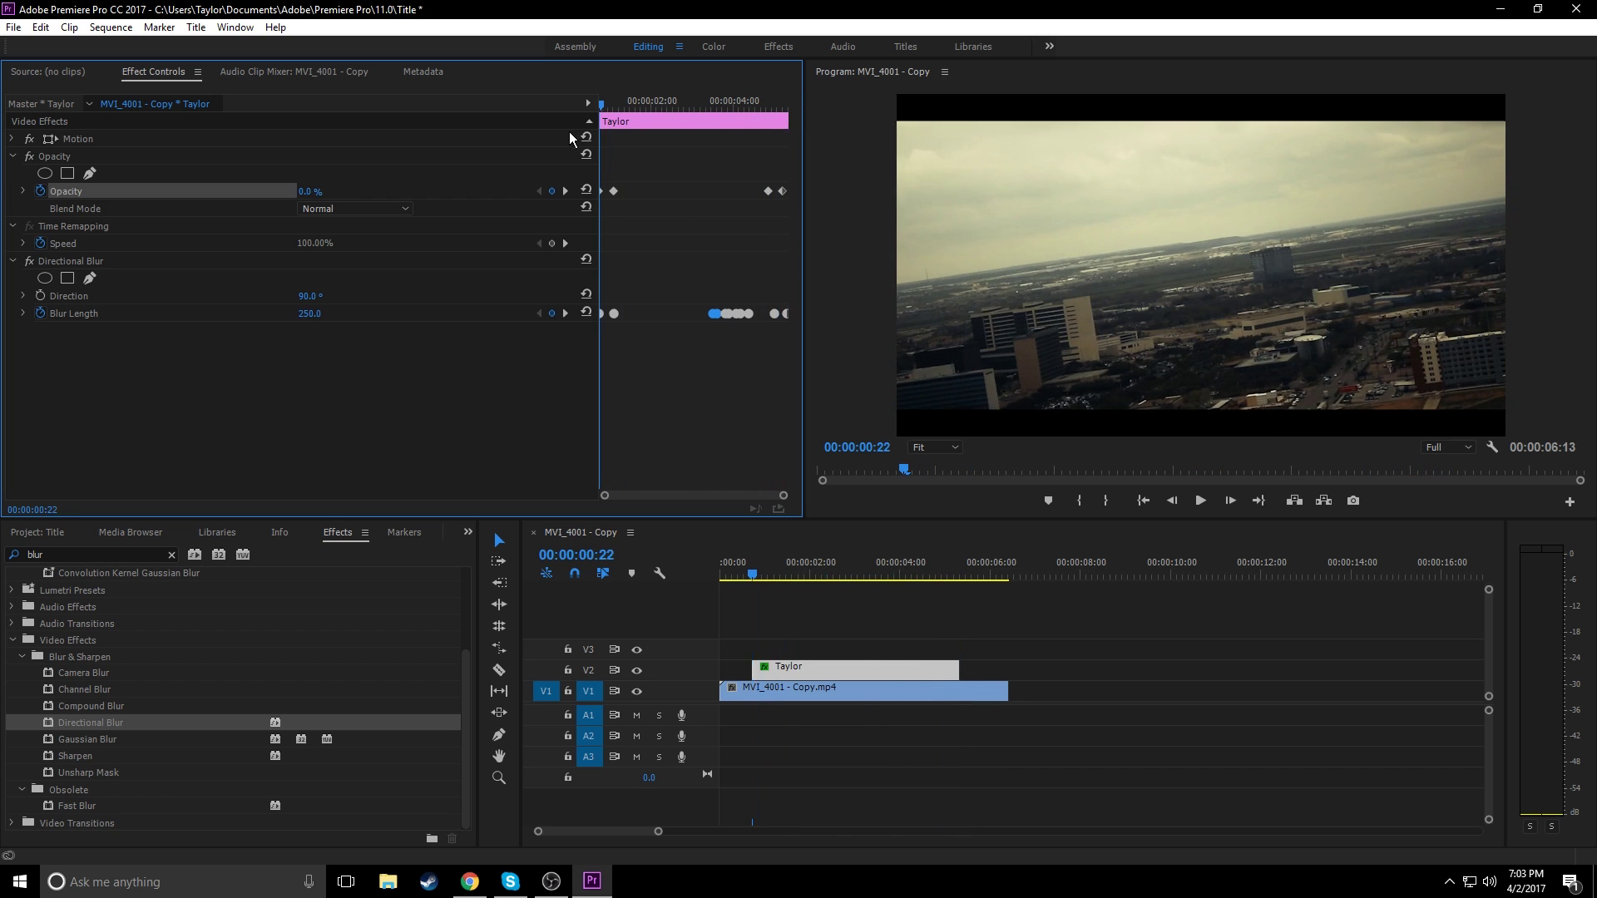
{"action": "left_click", "coordinate": [743, 573]}
{"action": "key", "text": "space"}
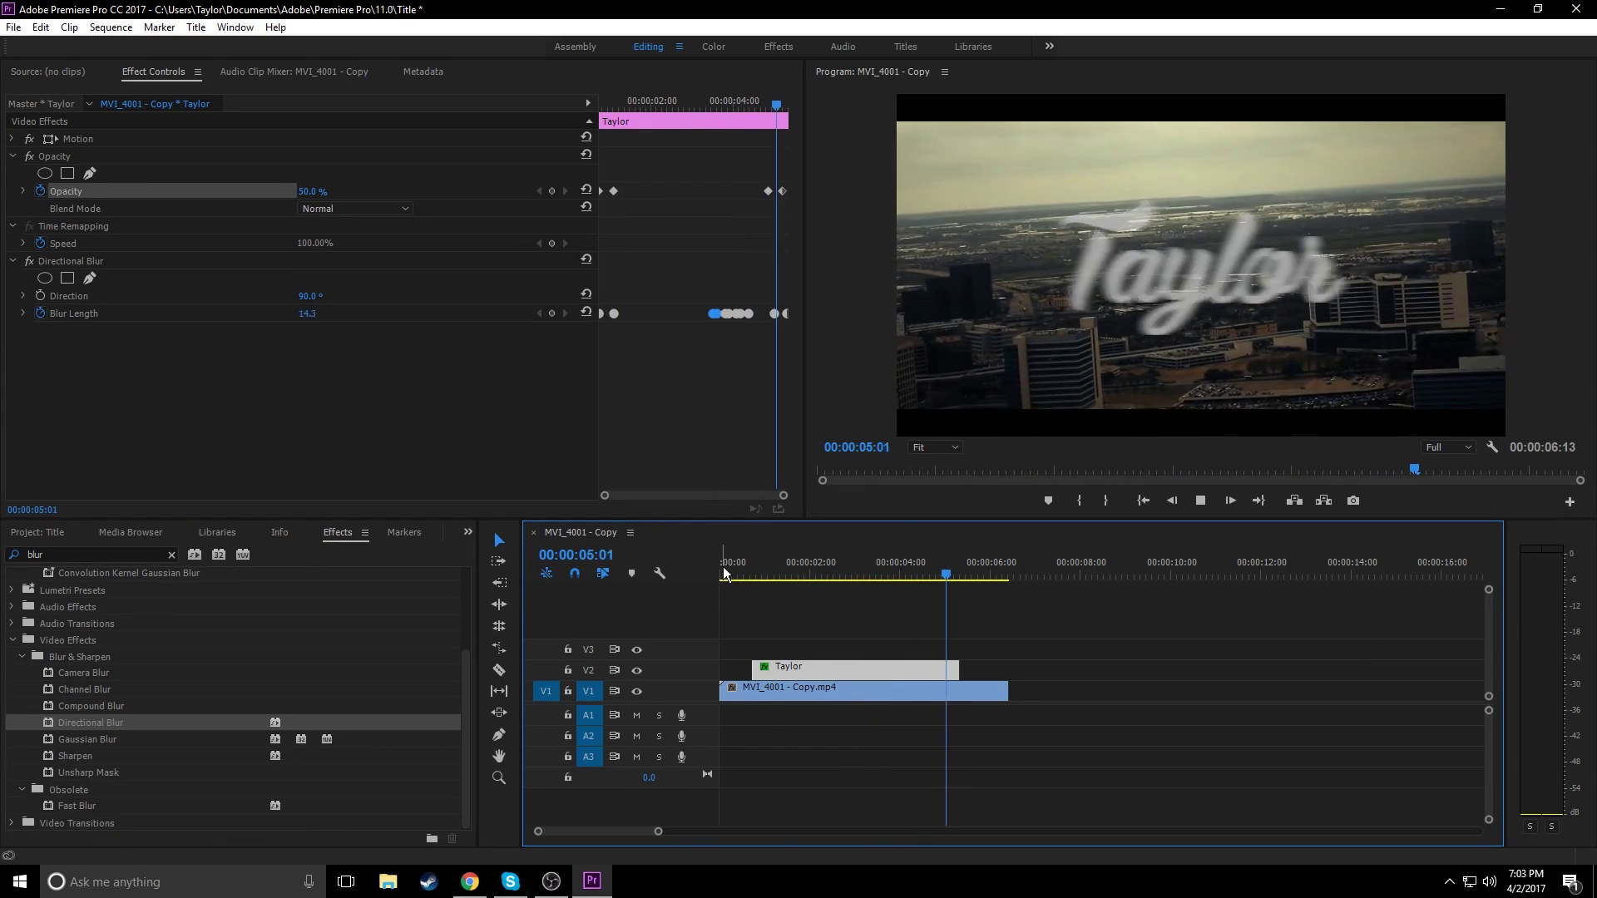
{"action": "key", "text": "space"}
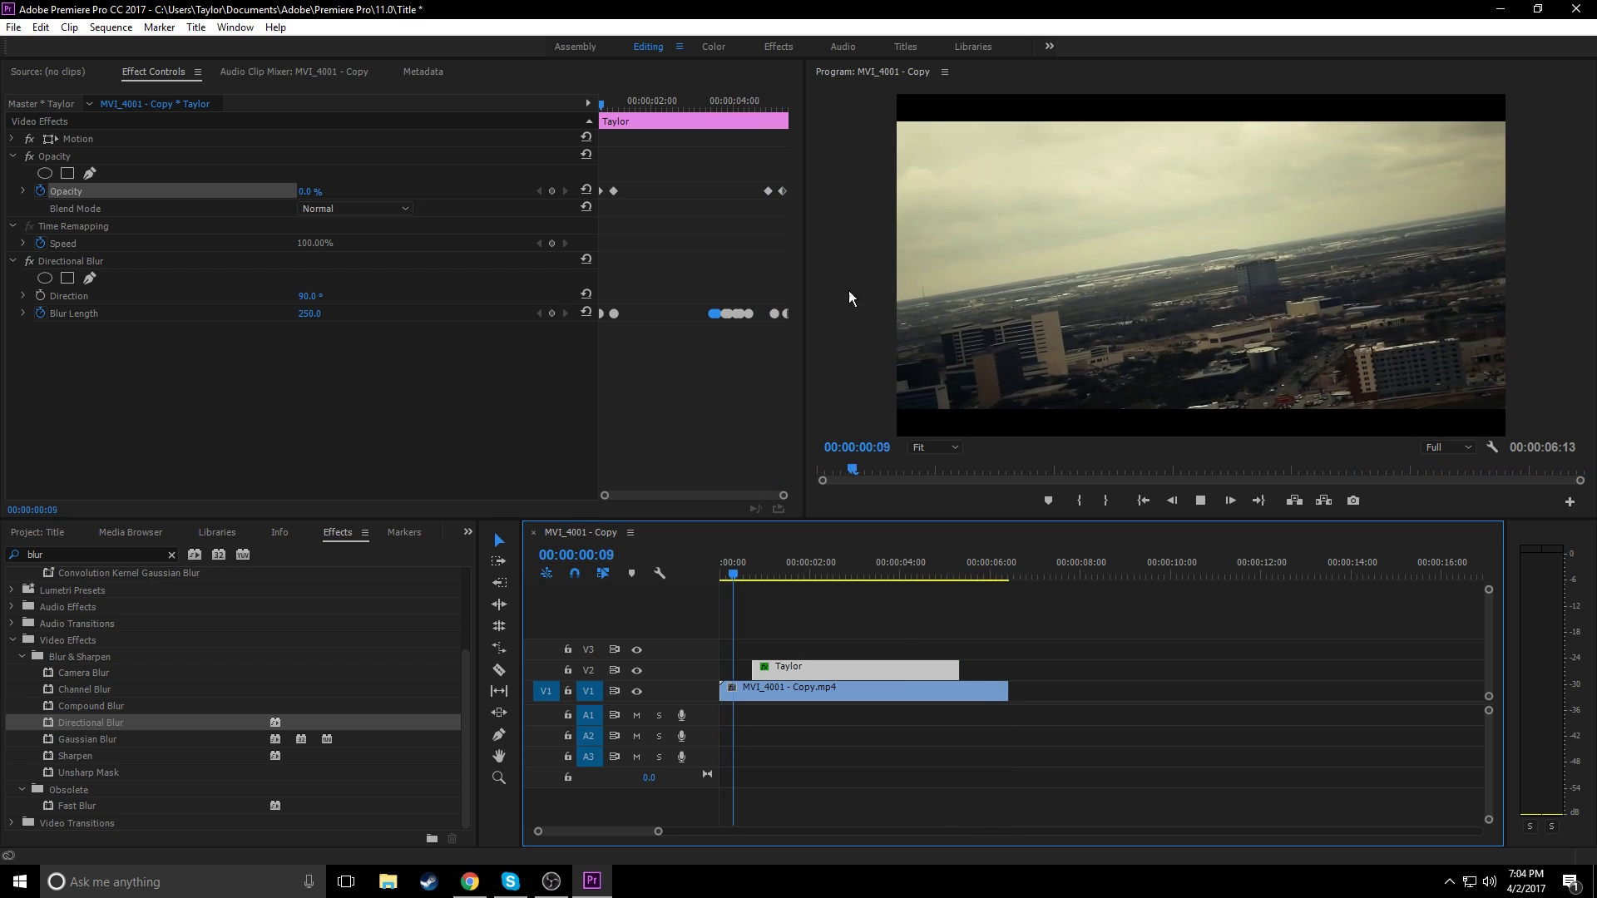
{"action": "key", "text": "space"}
{"action": "left_click", "coordinate": [700, 297]}
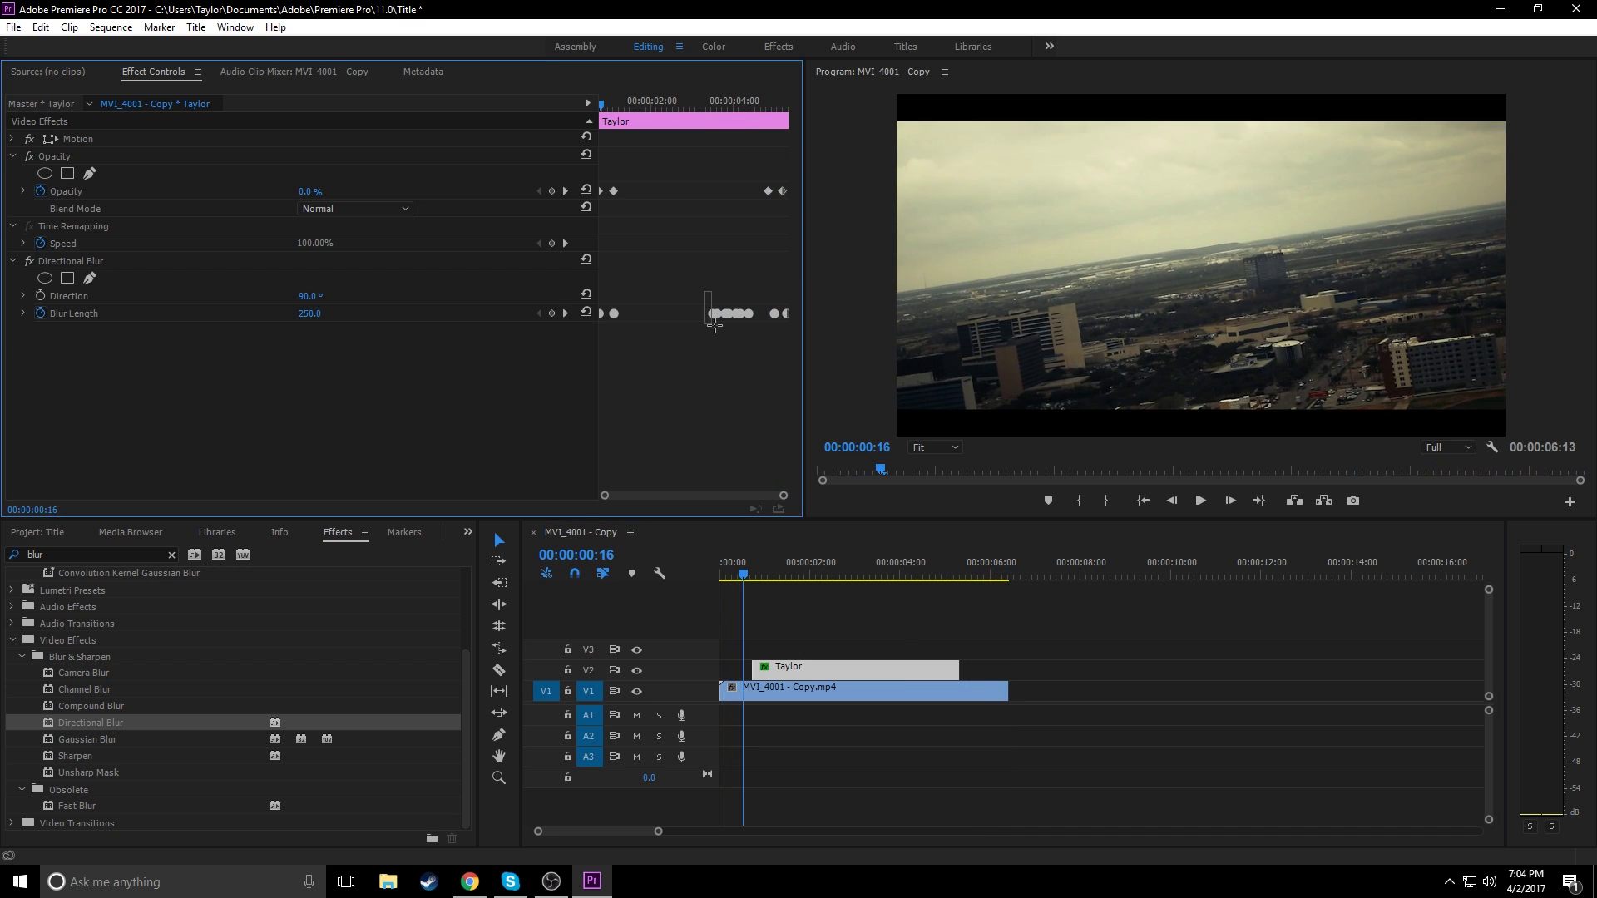
Step: Shift the first Blur Length glitch keyframes slightly earlier in Effect Controls
{"action": "mouse_move", "coordinate": [712, 313]}
{"action": "left_mouse_down"}
{"action": "mouse_move", "coordinate": [747, 332]}
{"action": "mouse_move", "coordinate": [722, 334]}
{"action": "left_mouse_up"}
{"action": "left_click_drag", "start_coordinate": [735, 267], "coordinate": [684, 338]}
{"action": "left_click_drag", "start_coordinate": [715, 106], "coordinate": [747, 102]}
Step: Preview the title from near the start, then replay the glitch section from about 03:00
{"action": "left_click", "coordinate": [906, 601]}
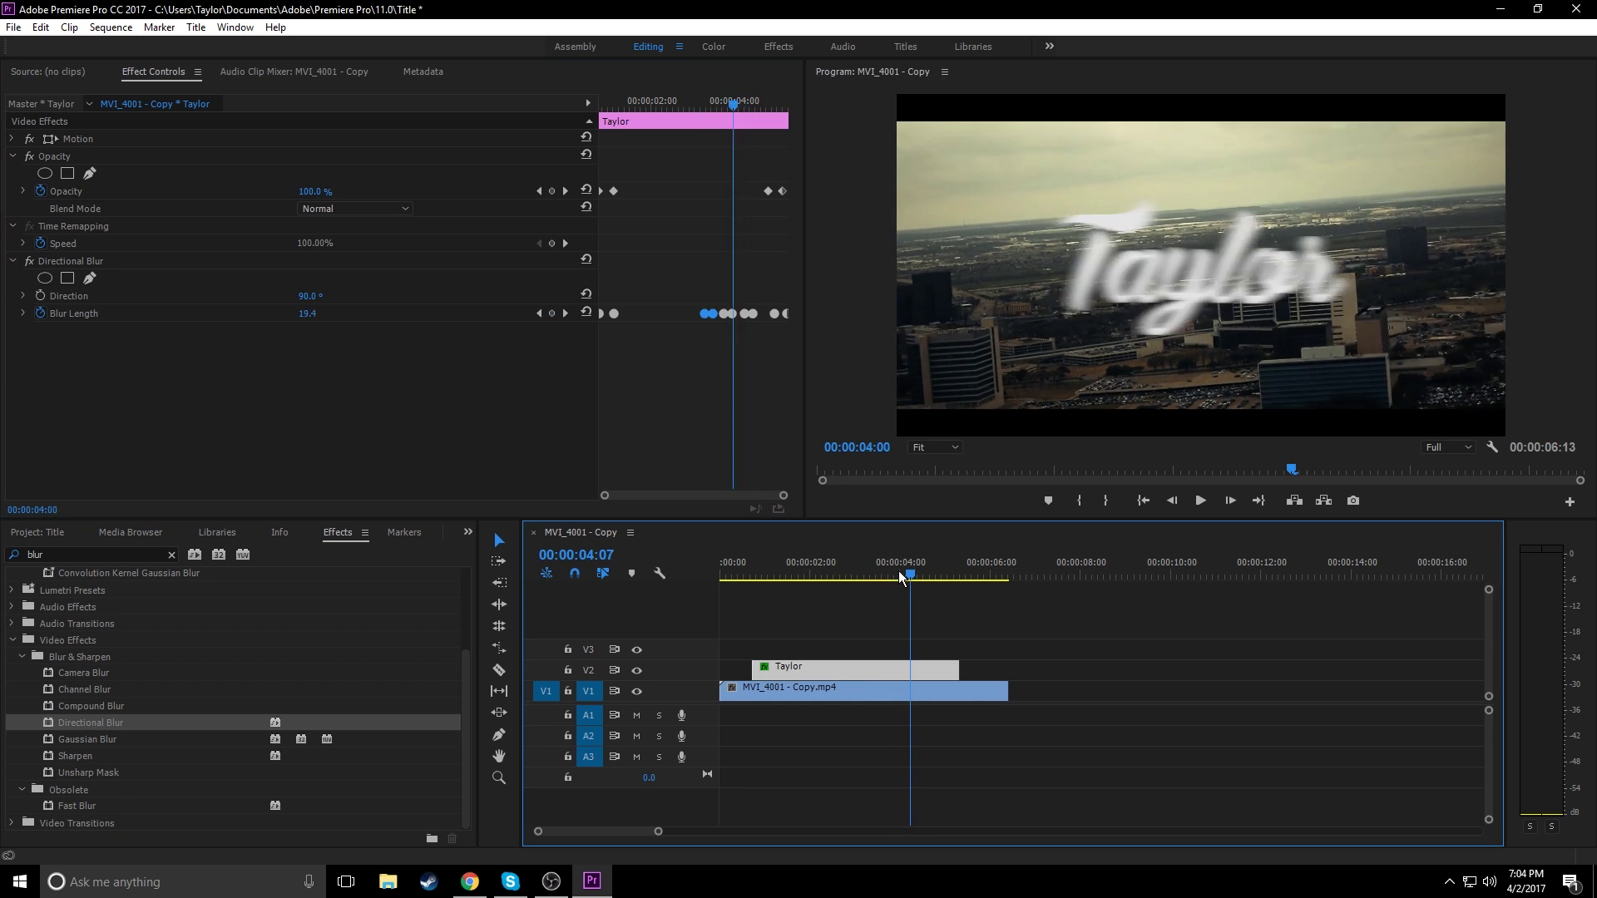
{"action": "left_click_drag", "start_coordinate": [898, 574], "coordinate": [739, 536]}
{"action": "key", "text": "space"}
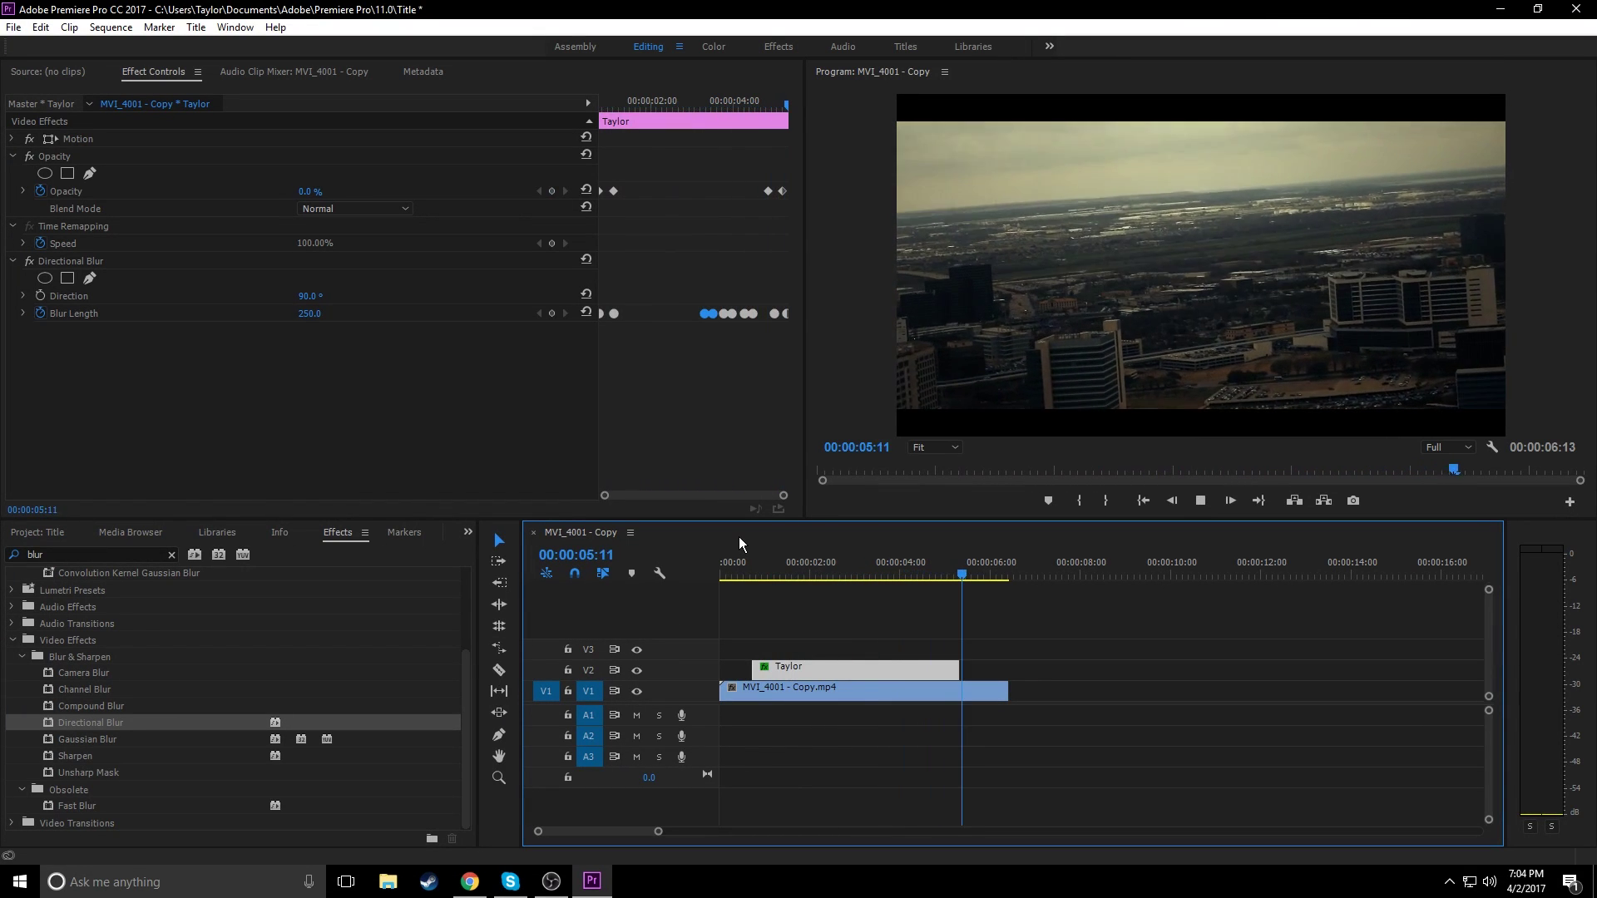
{"action": "left_click", "coordinate": [722, 583]}
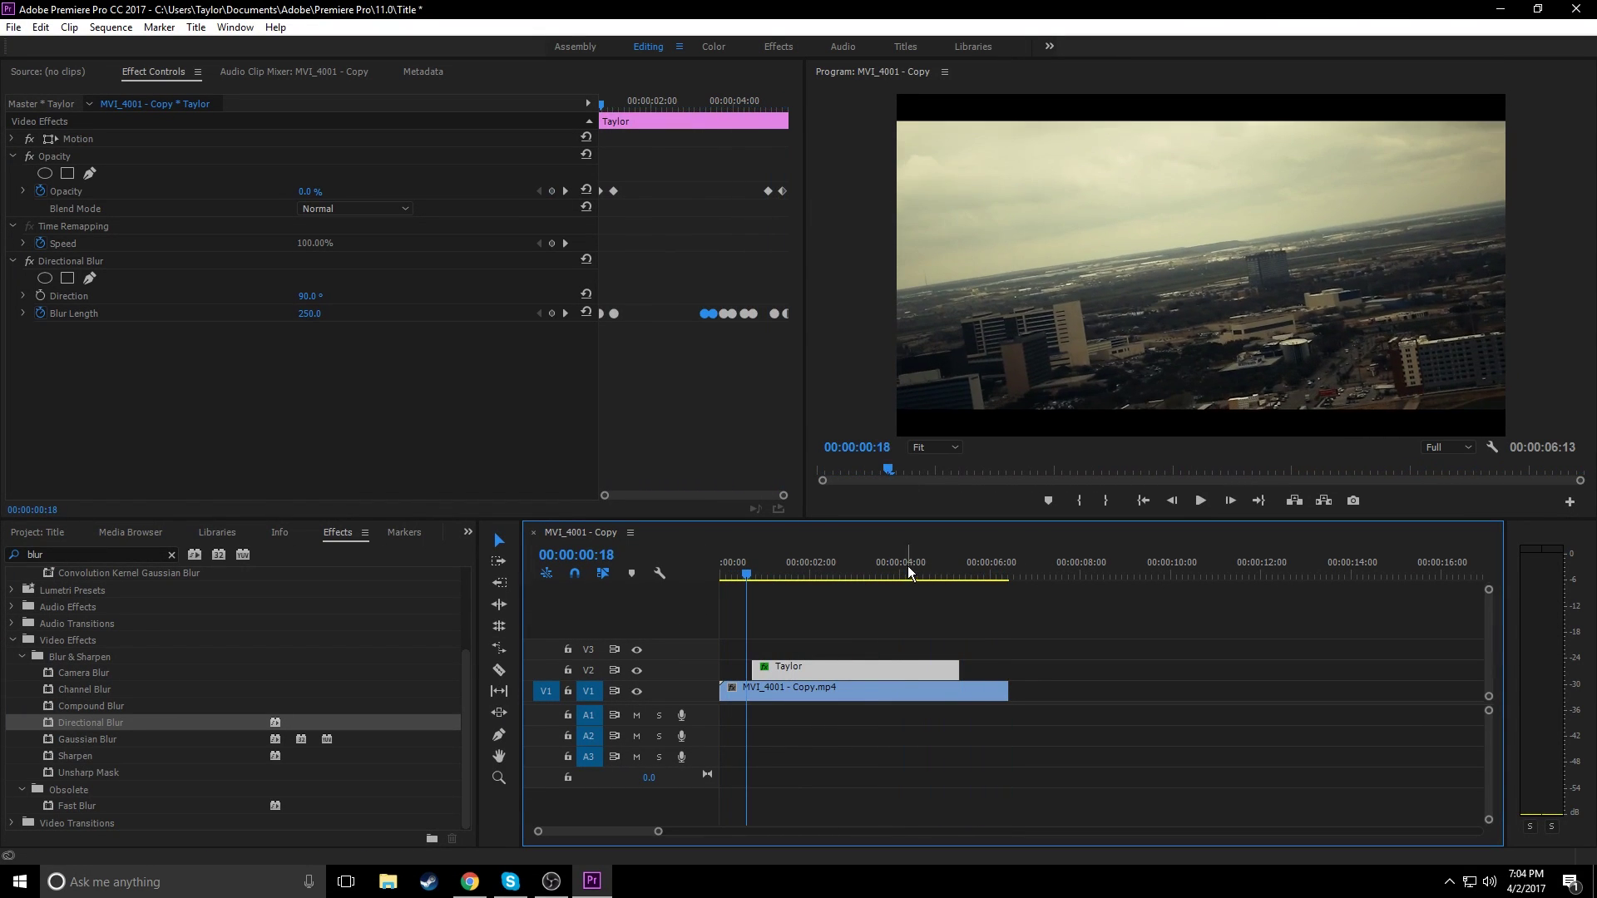
{"action": "left_click_drag", "start_coordinate": [907, 566], "coordinate": [859, 566]}
{"action": "key", "text": "space"}
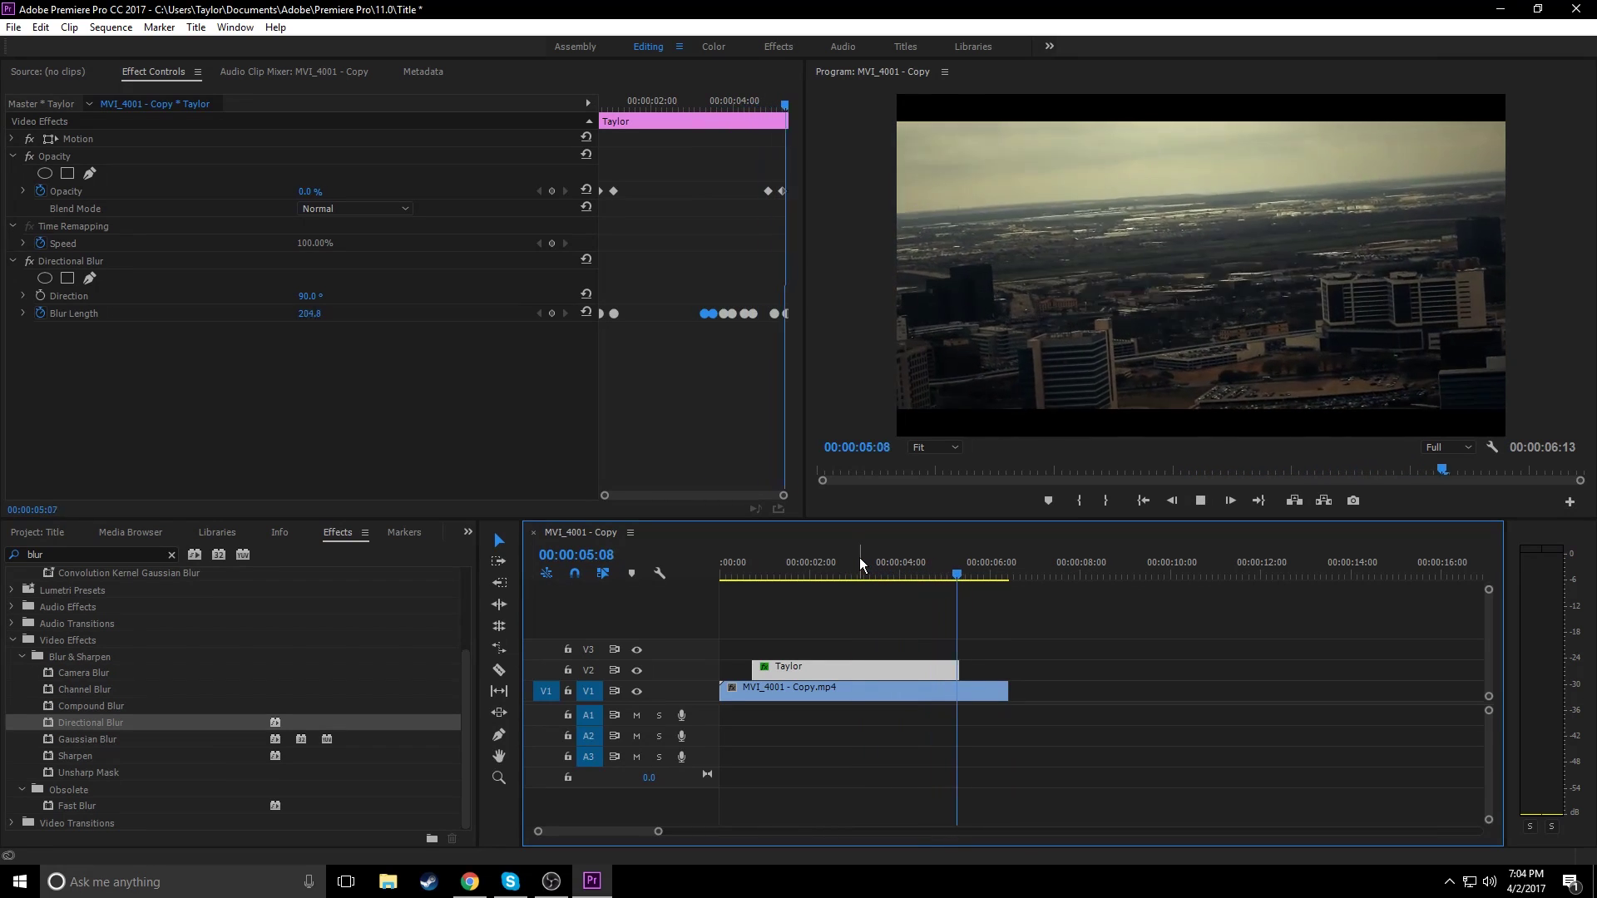
{"action": "key", "text": "space"}
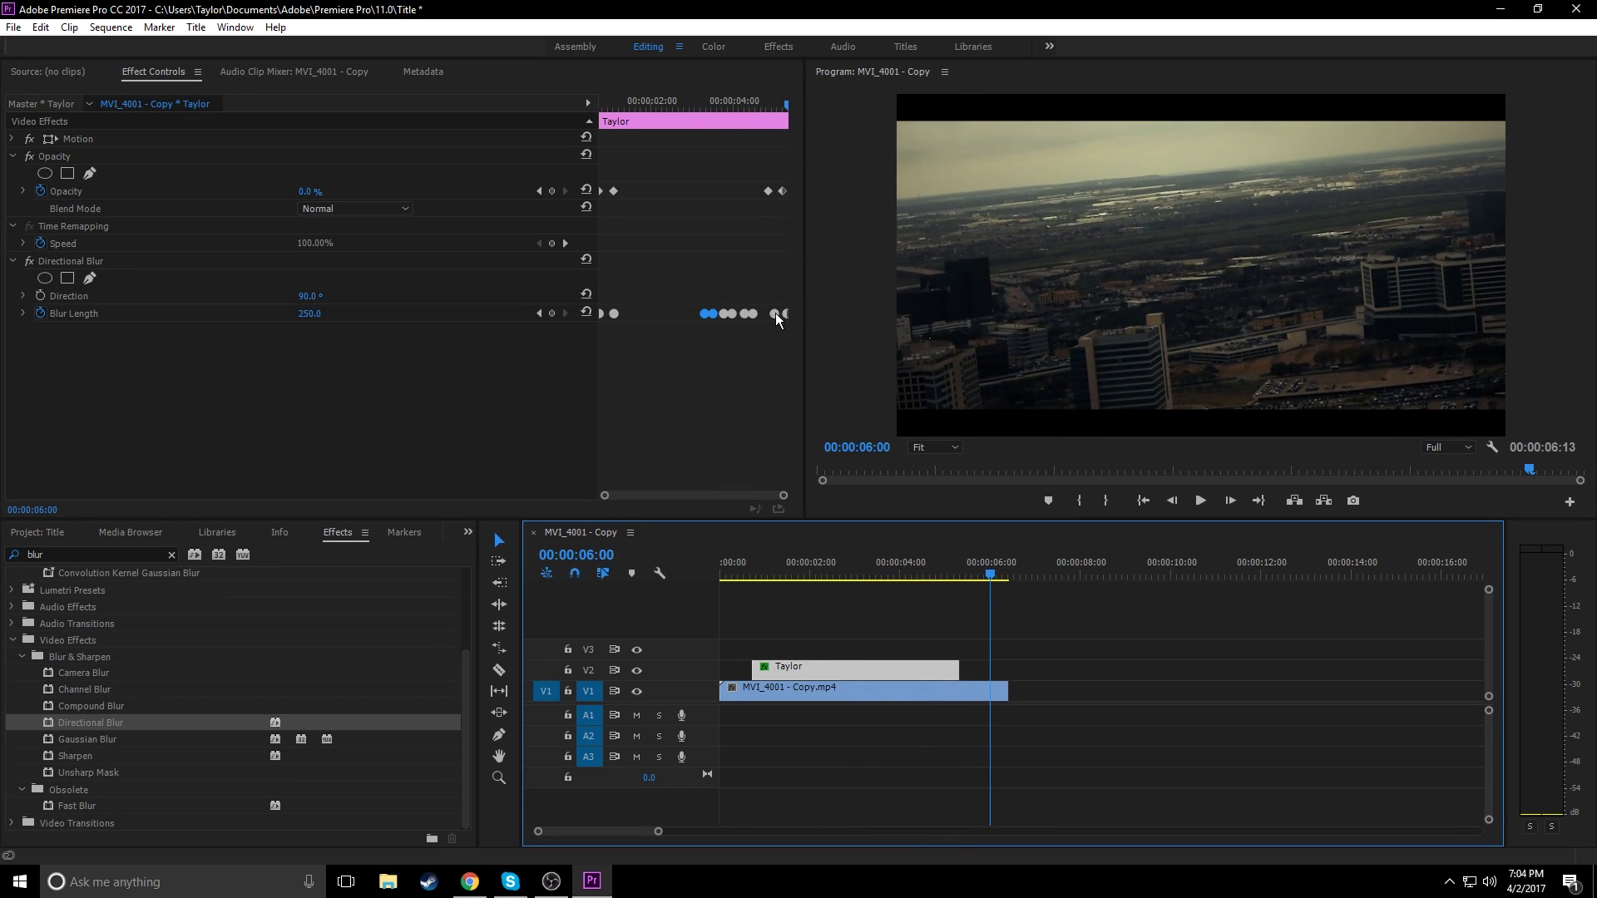
Step: Nudge the final Blur Length keyframe earlier, replay from 02:29, then select several blur keyframes
{"action": "left_click_drag", "start_coordinate": [776, 313], "coordinate": [768, 312]}
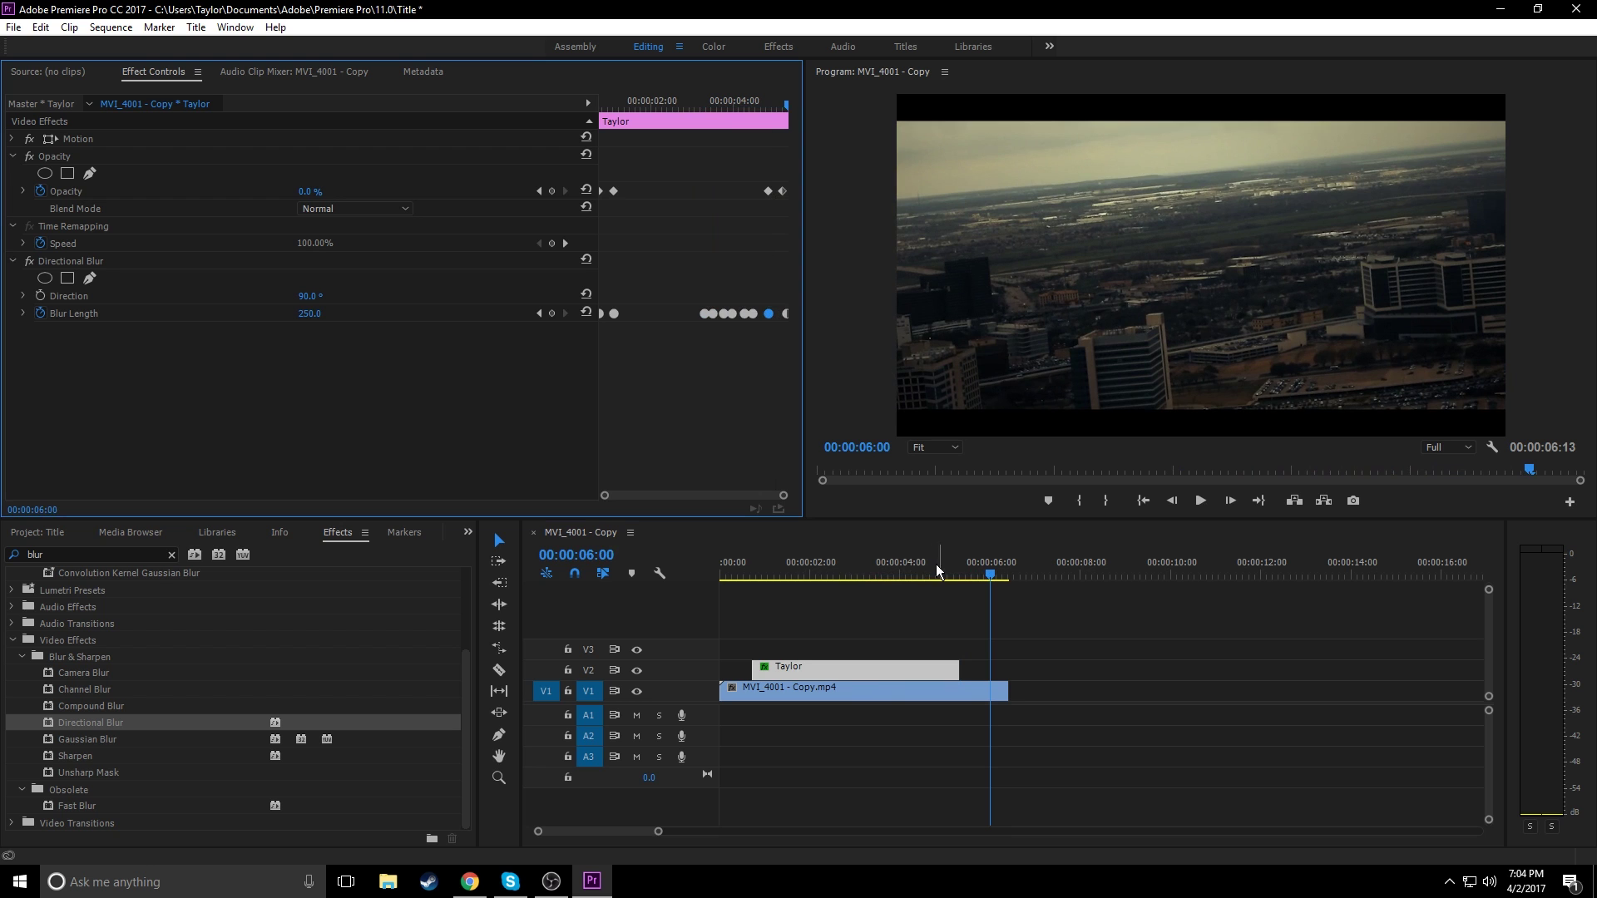
{"action": "left_click_drag", "start_coordinate": [989, 574], "coordinate": [847, 558]}
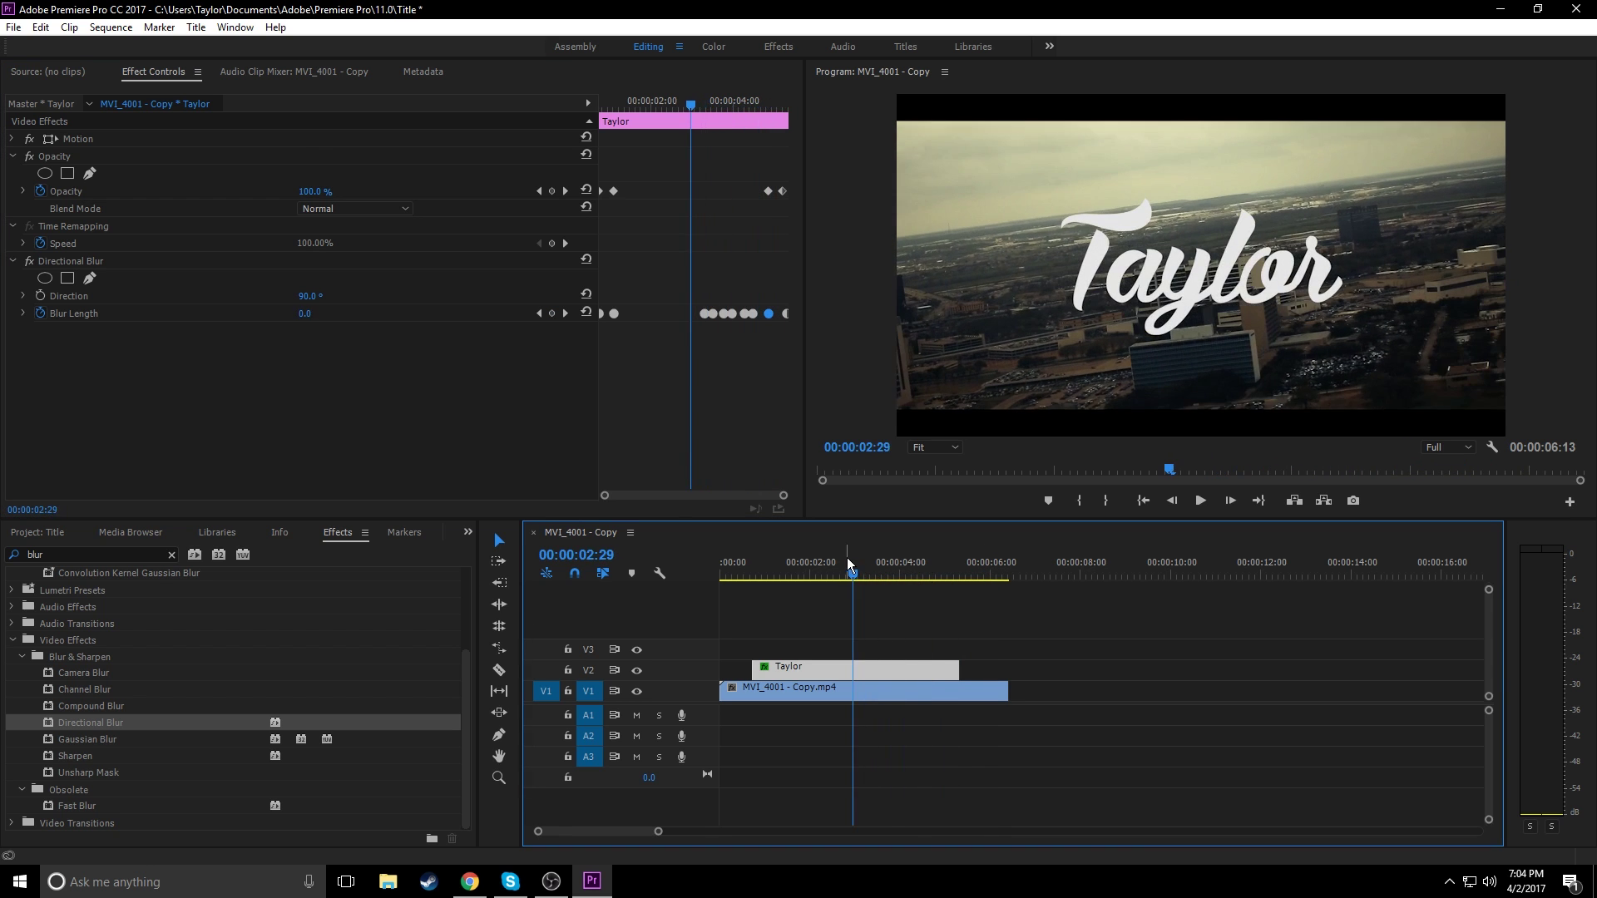
{"action": "key", "text": "space"}
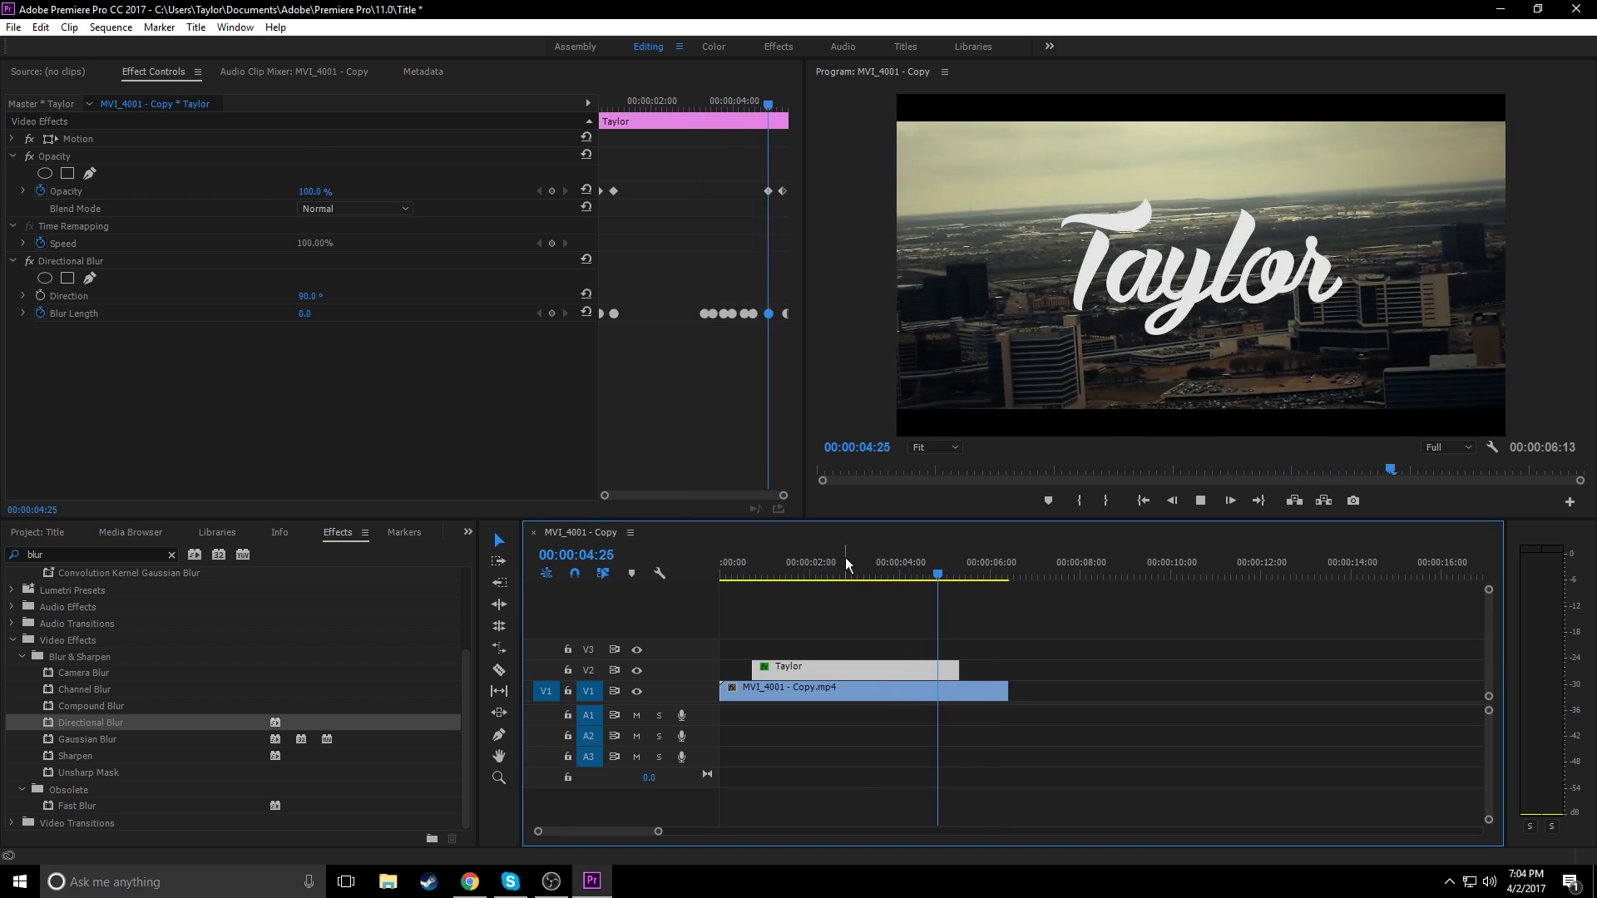
{"action": "key", "text": "space"}
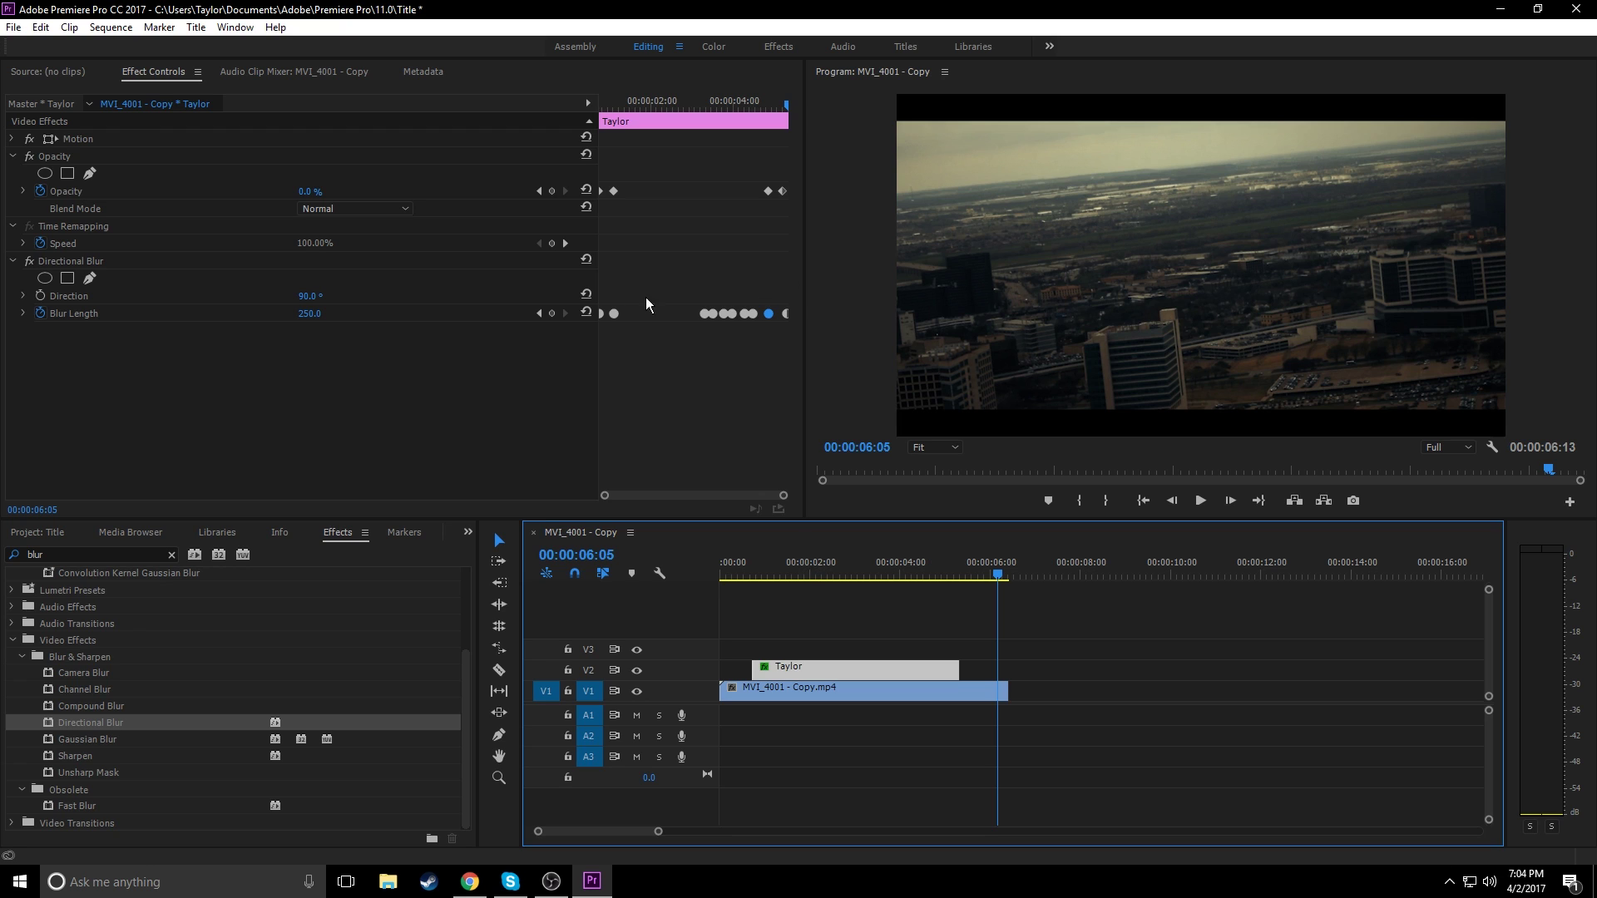
{"action": "left_click_drag", "start_coordinate": [656, 276], "coordinate": [668, 364]}
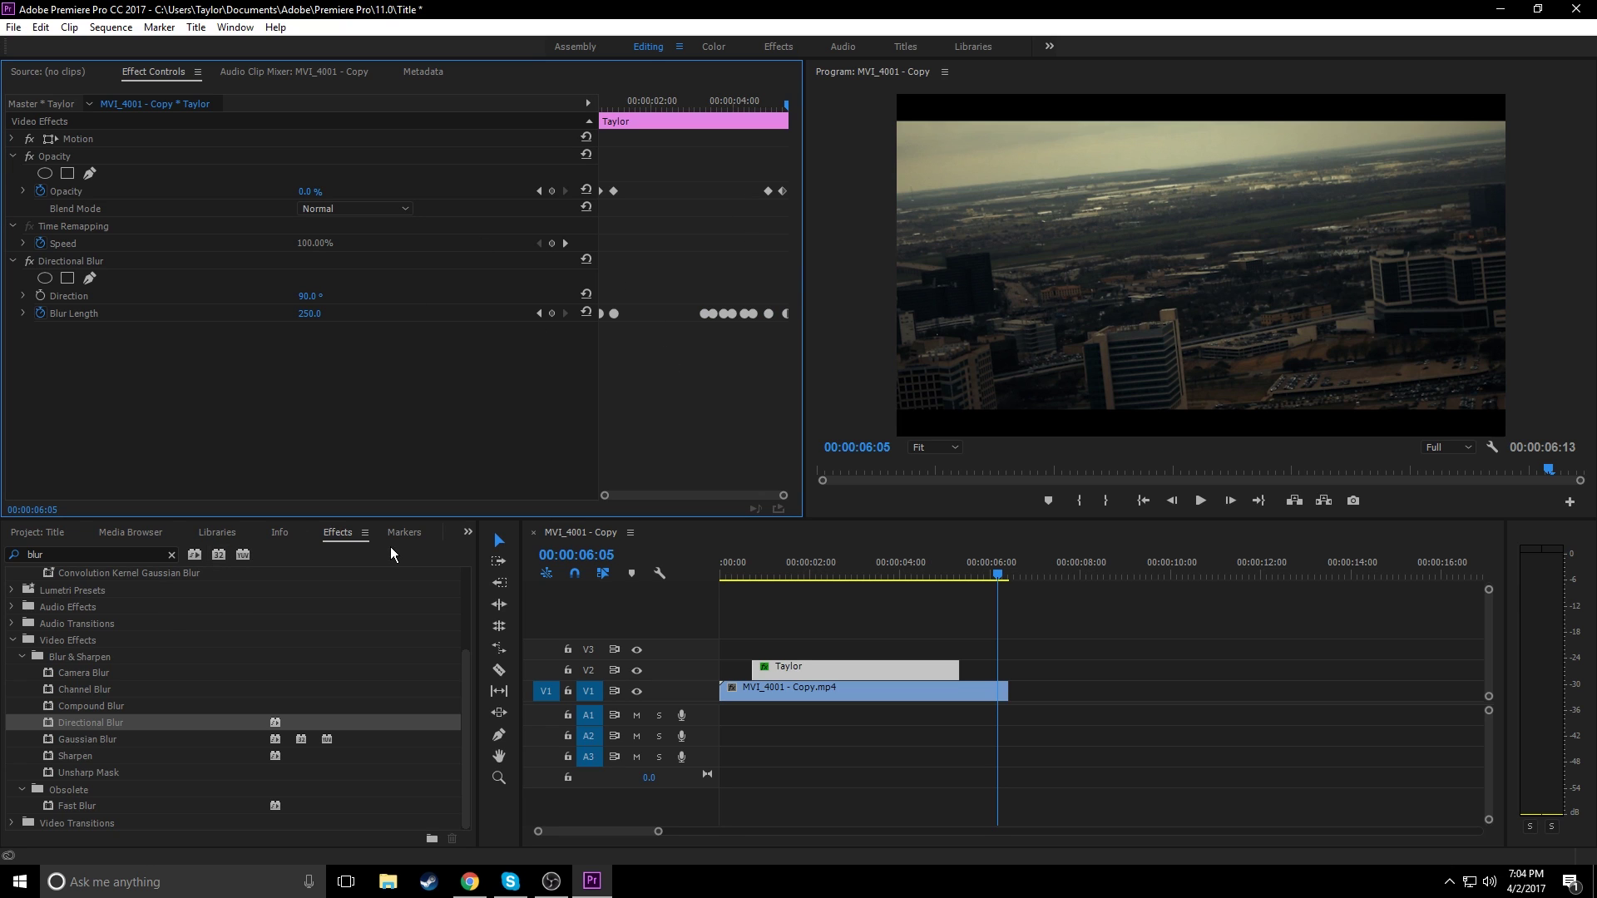
Step: Reopen the Taylor title in the Title Designer from the Project panel's clip list
{"action": "left_click", "coordinate": [61, 538]}
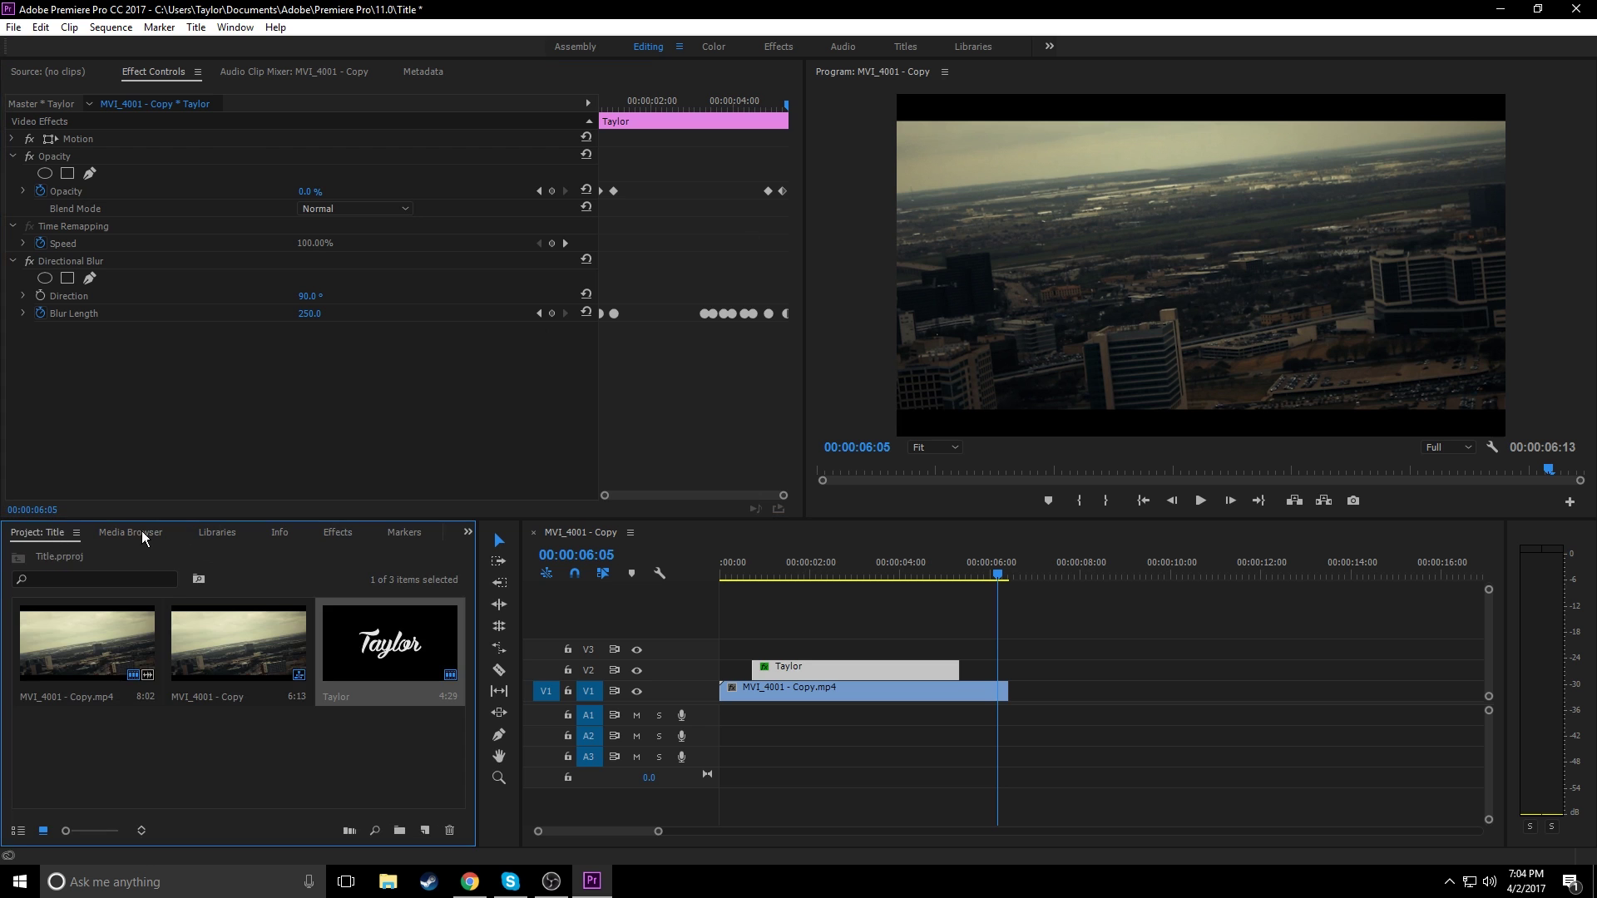
{"action": "double_click", "coordinate": [388, 661]}
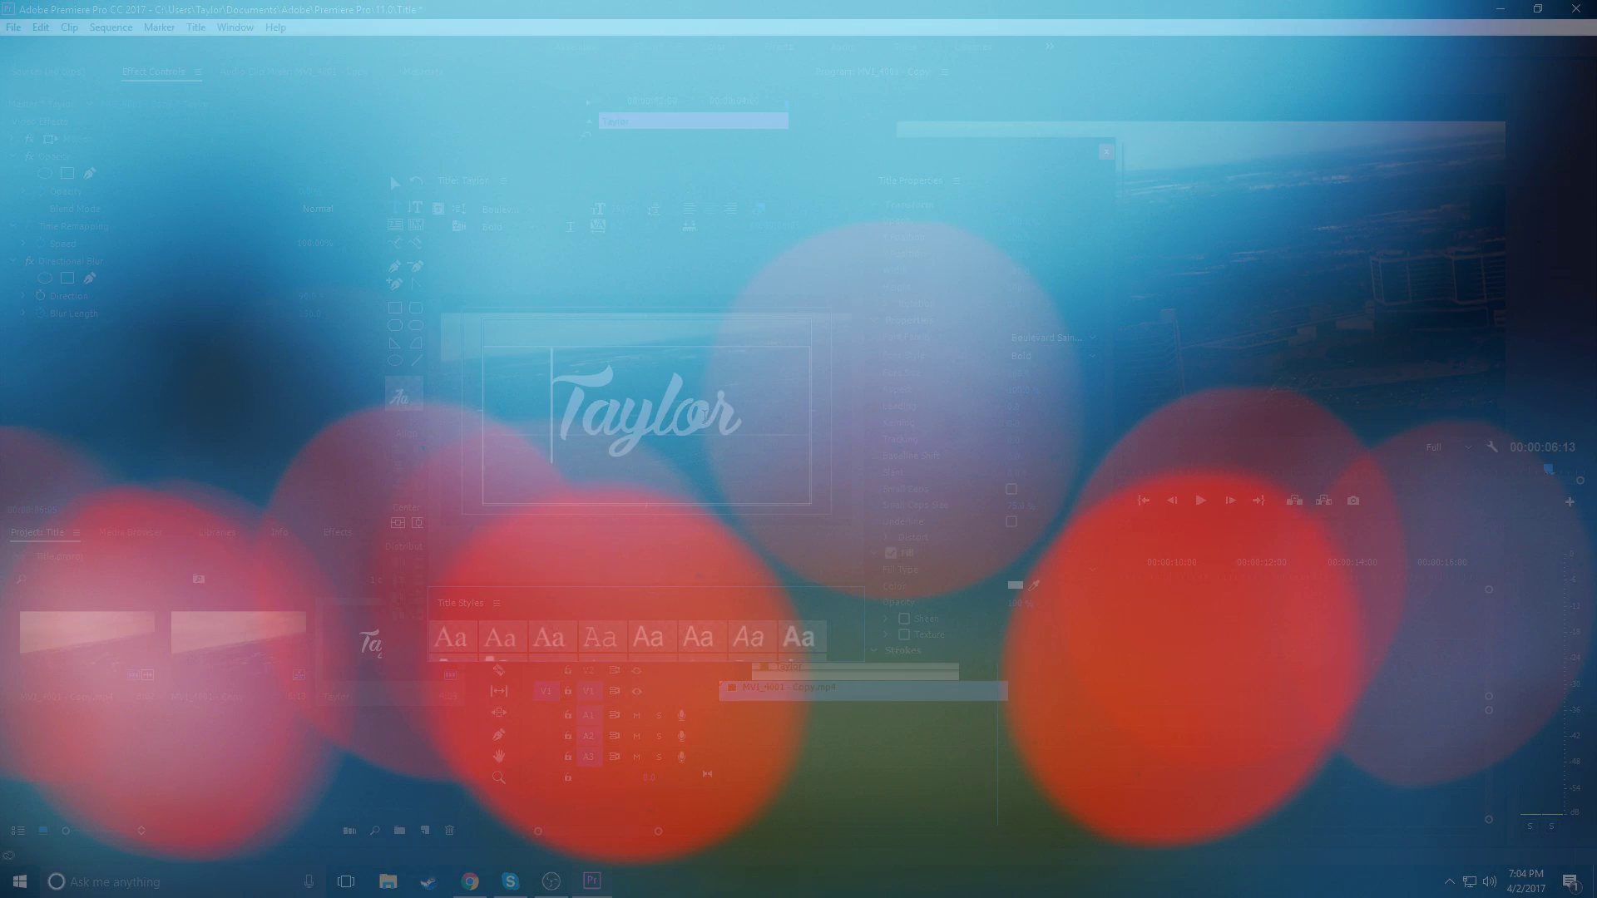